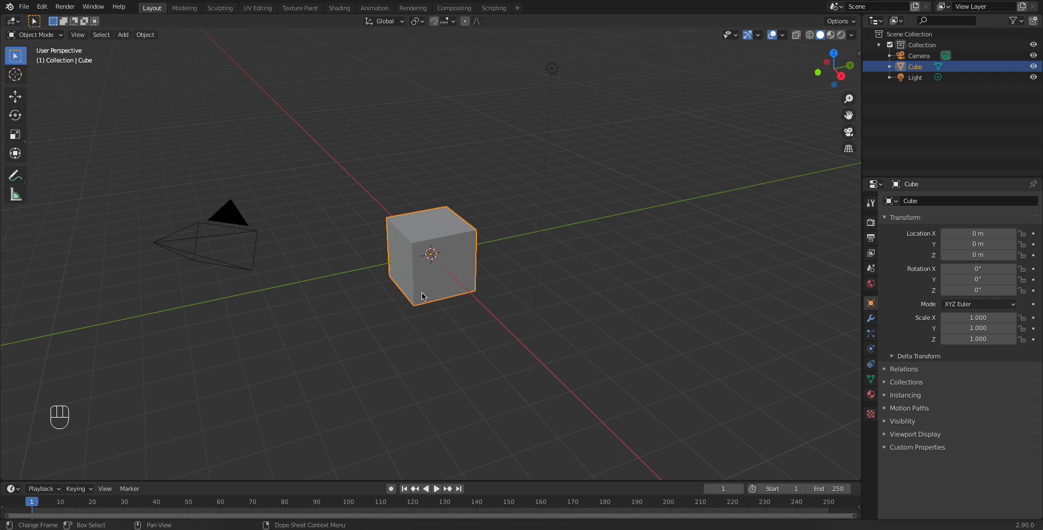
click(439, 315)
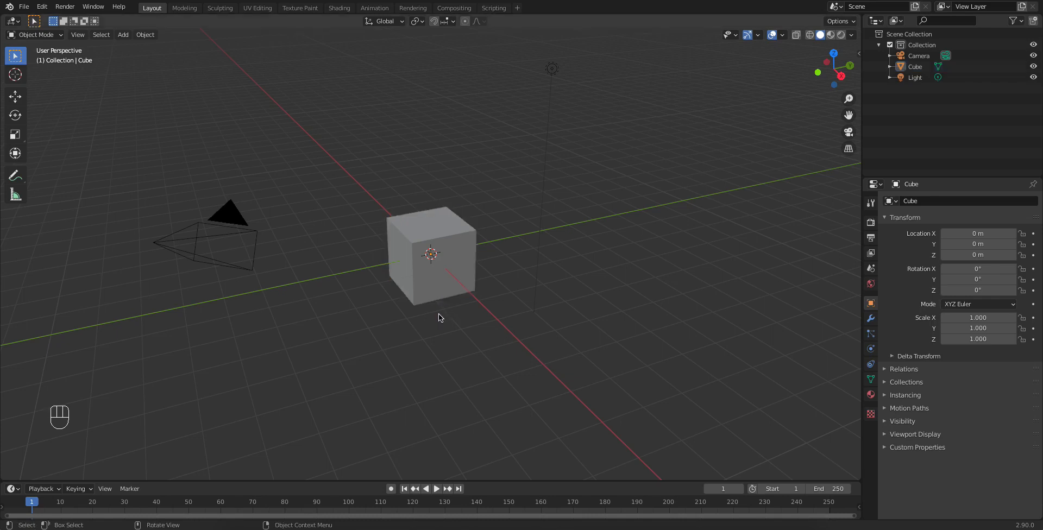
scroll(440, 310, up, 2)
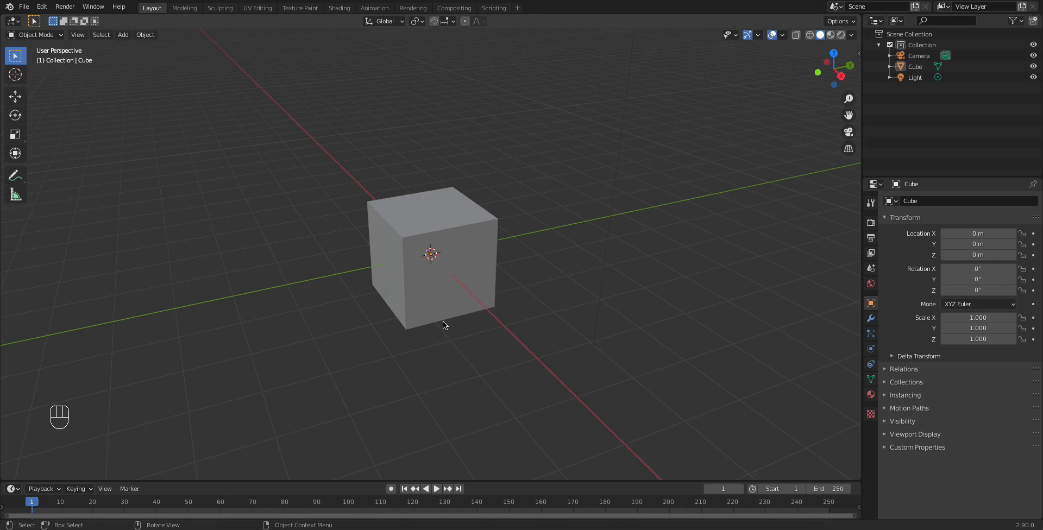
middle_drag(454, 317, 461, 317)
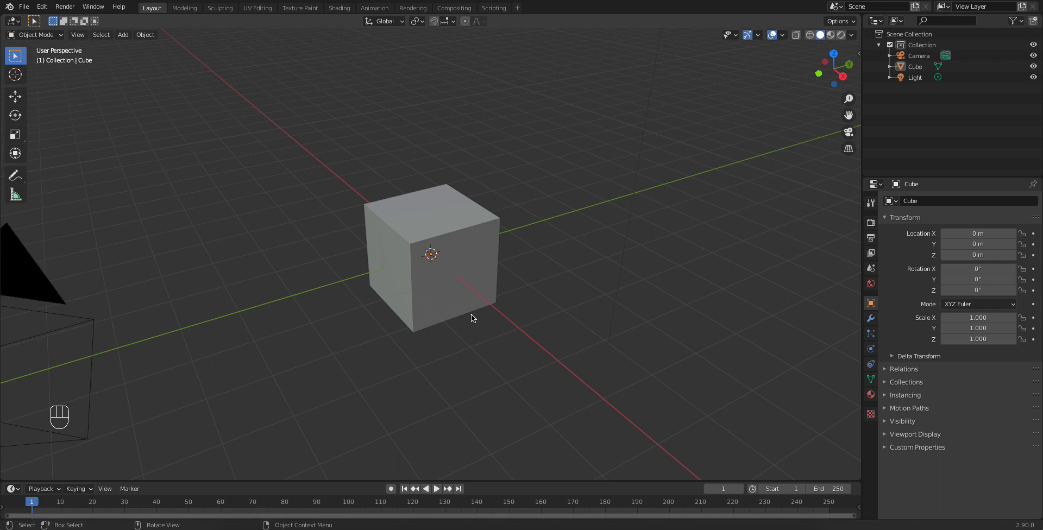
click(457, 292)
click(438, 335)
scroll(466, 266, up, 2)
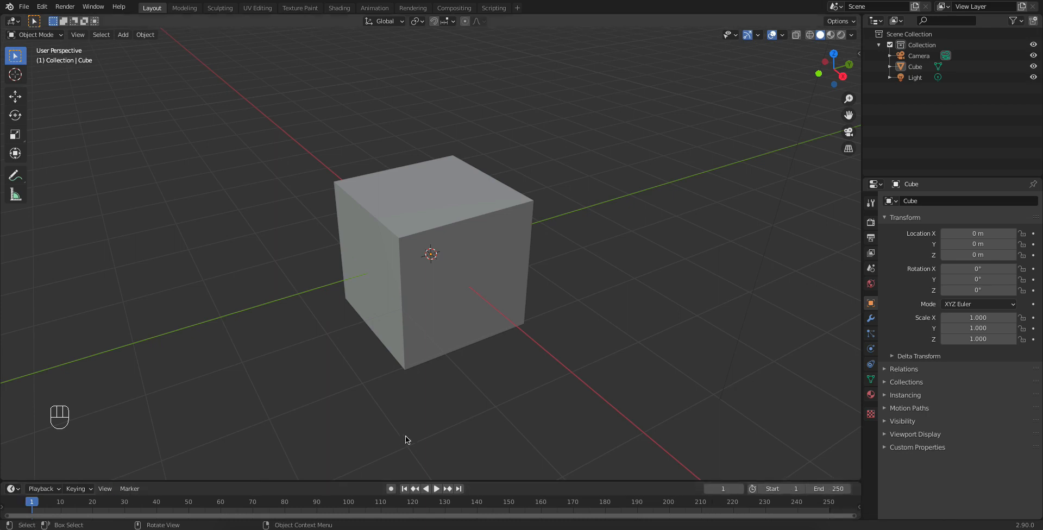
Step: Play the timeline briefly, pause it and return to the first frame
click(442, 493)
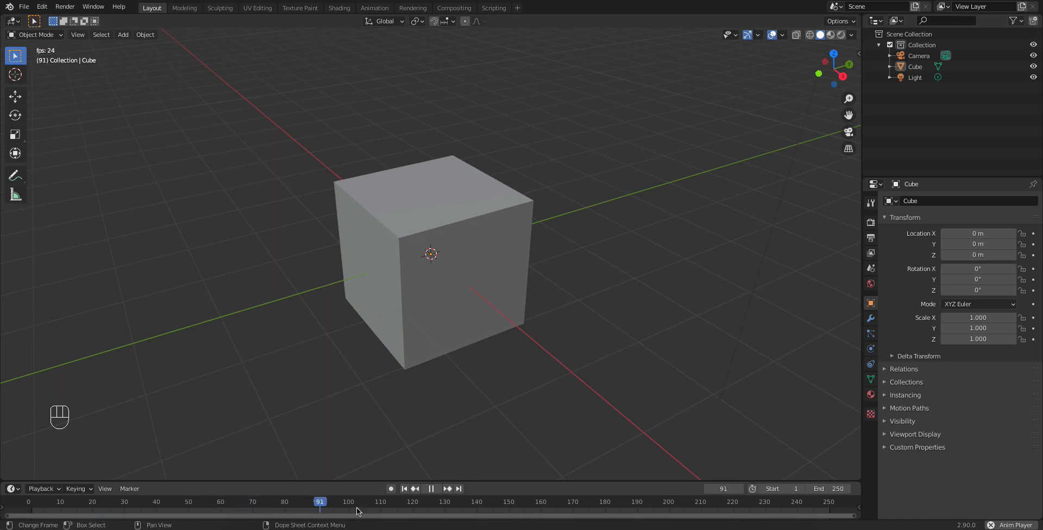
click(431, 489)
click(404, 489)
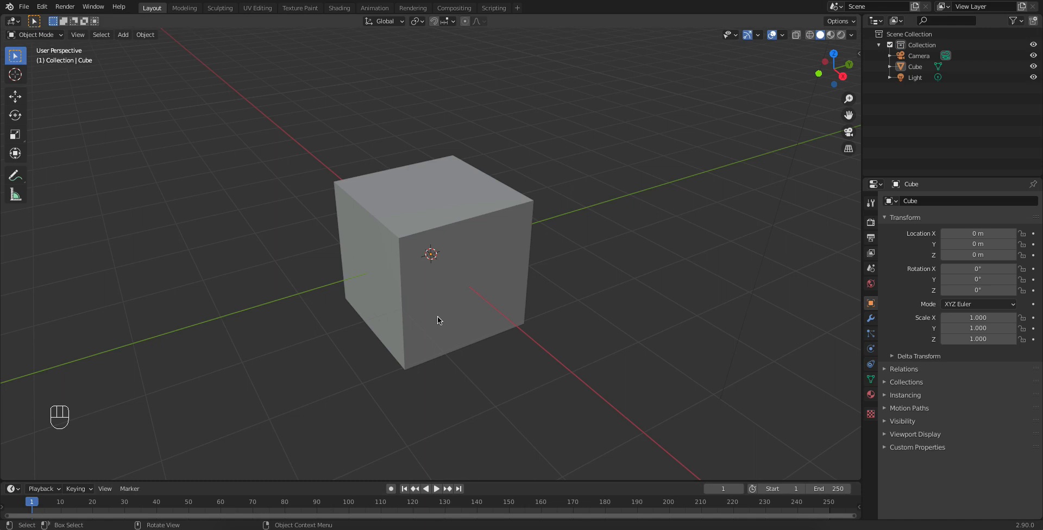
Step: Select the default cube in the viewport
middle_drag(446, 357, 438, 363)
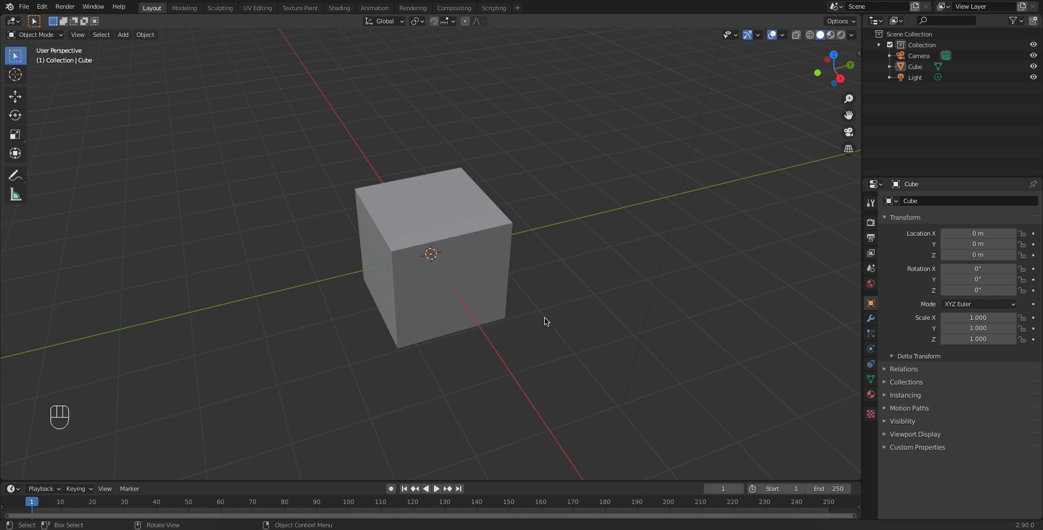
click(435, 207)
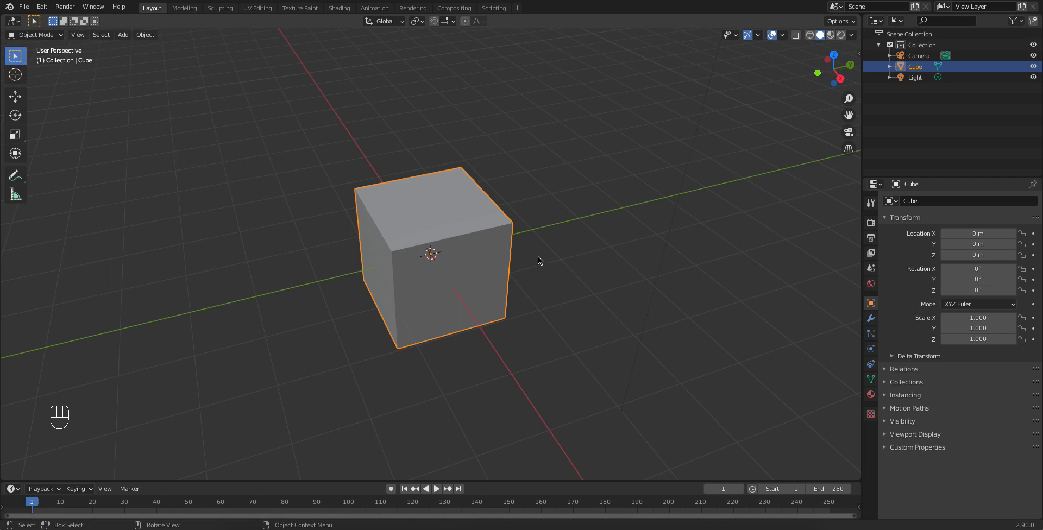
shift+middle_drag(517, 284, 458, 298)
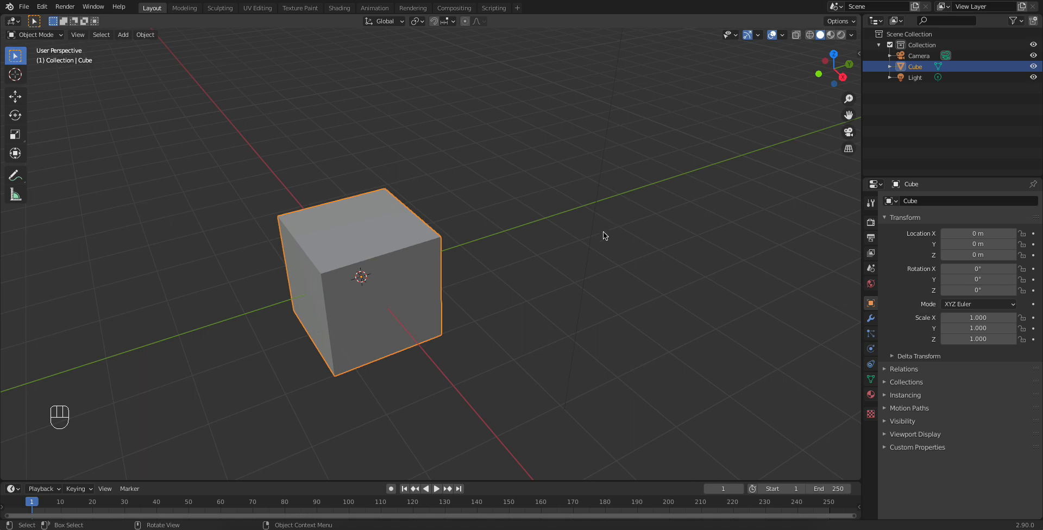
click(470, 297)
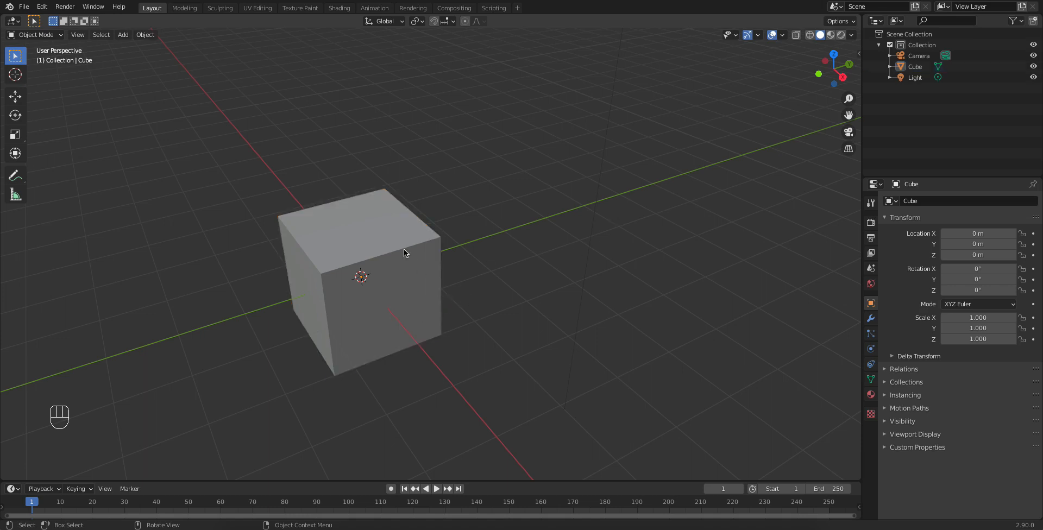
click(403, 249)
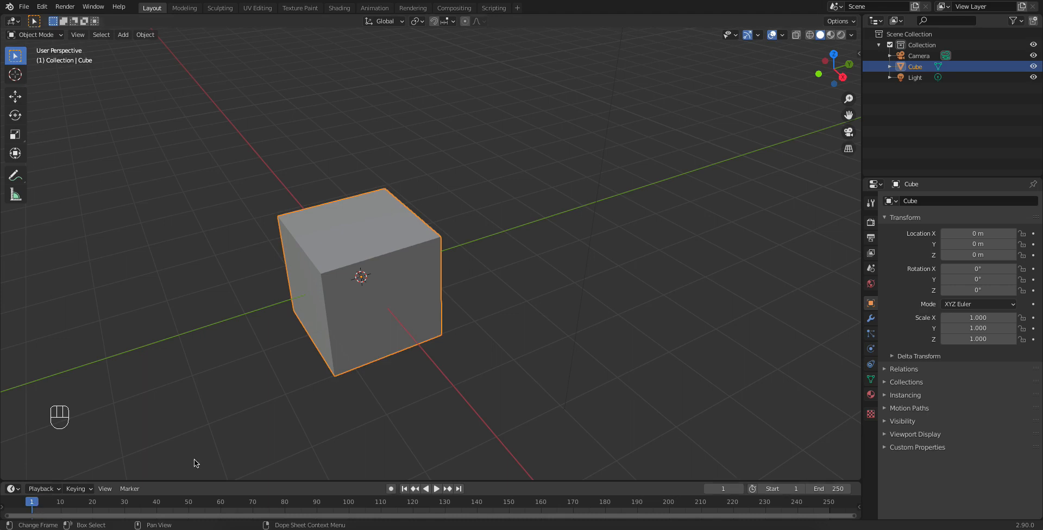
Step: Set the current frame to 20 and return to the first frame
click(725, 488)
text(20)
key(Return)
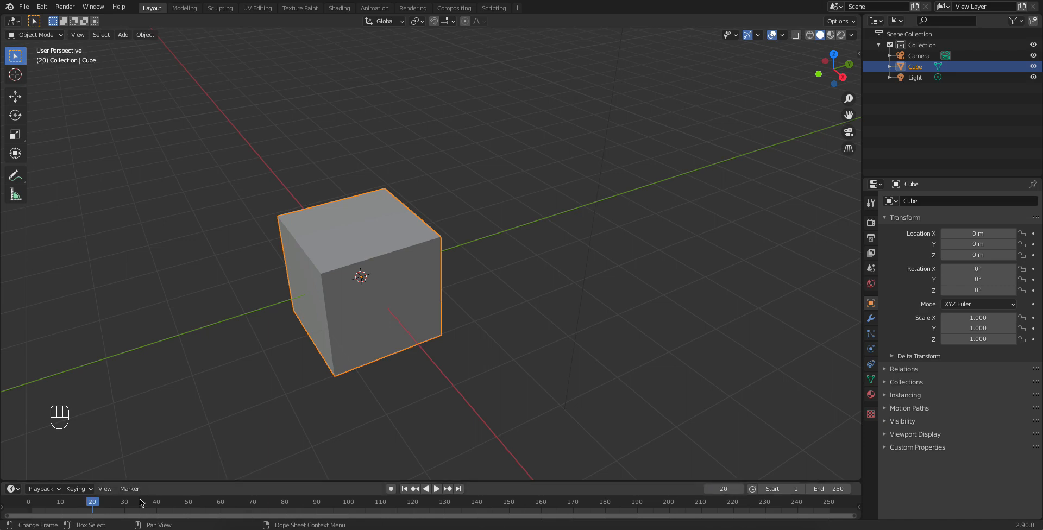
click(404, 489)
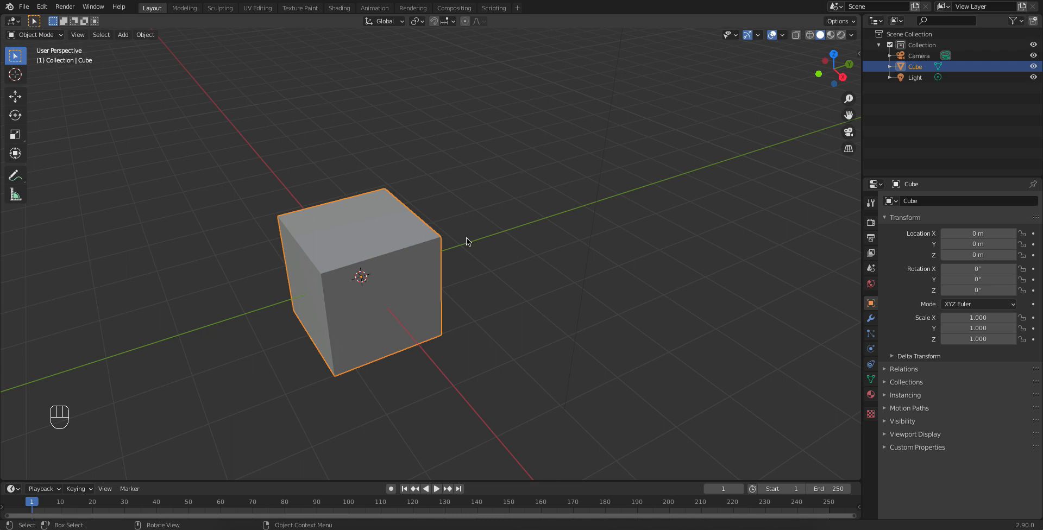
Step: Insert a Location keyframe for the cube at frame 1
key(i)
key(i)
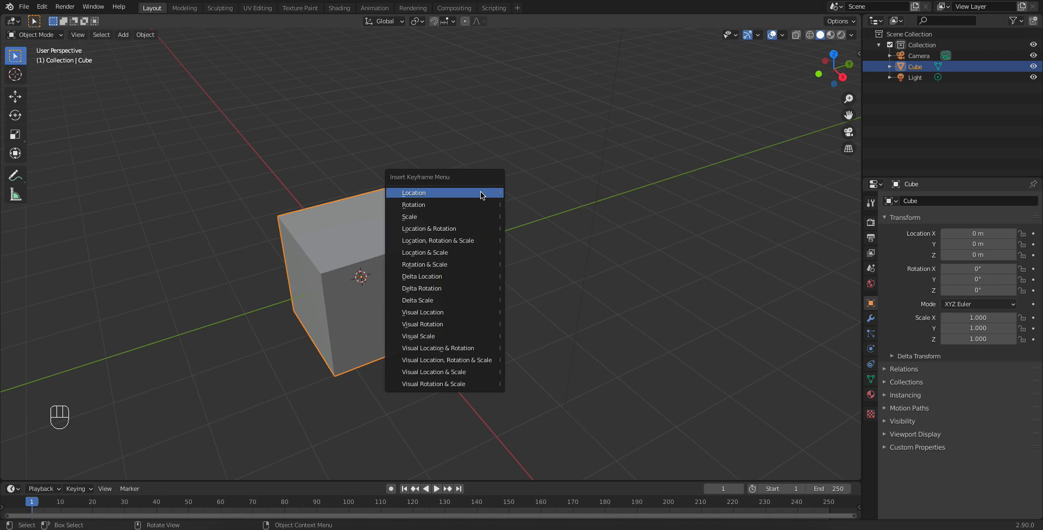
click(481, 194)
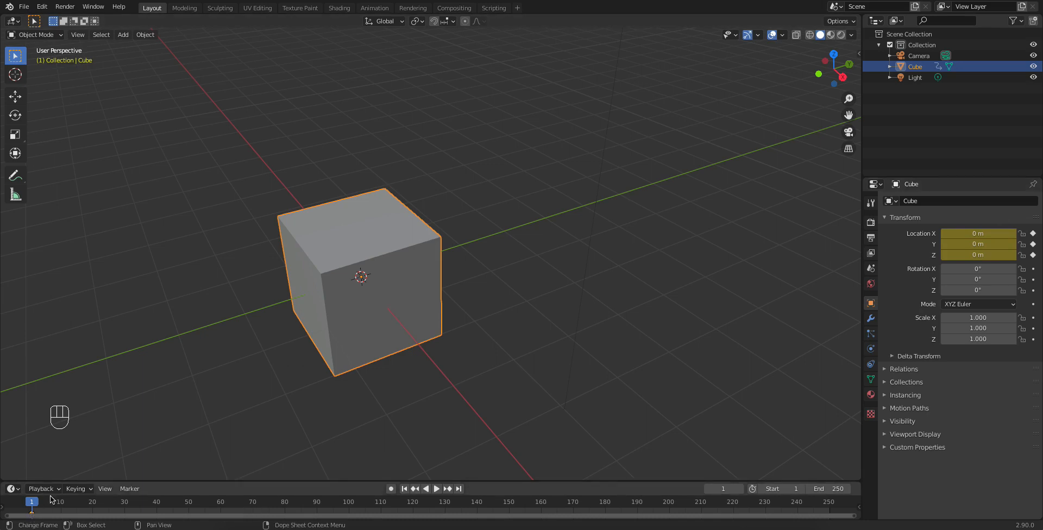
Step: Enlarge the timeline area slightly to make the keyframe markers visible
drag(98, 481, 99, 464)
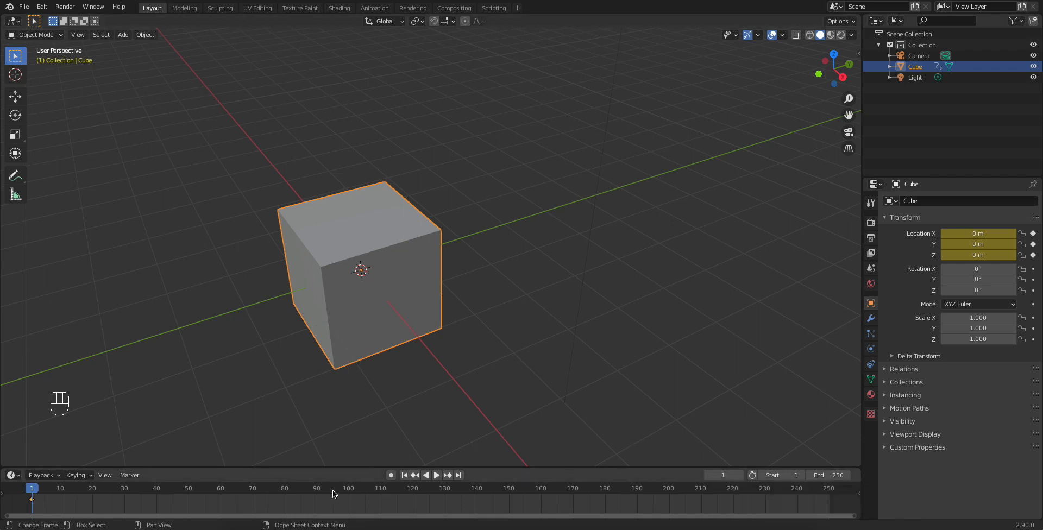
Step: At frame 100, move the cube about 6.69 m along the global Y axis and insert a Location keyframe
click(349, 491)
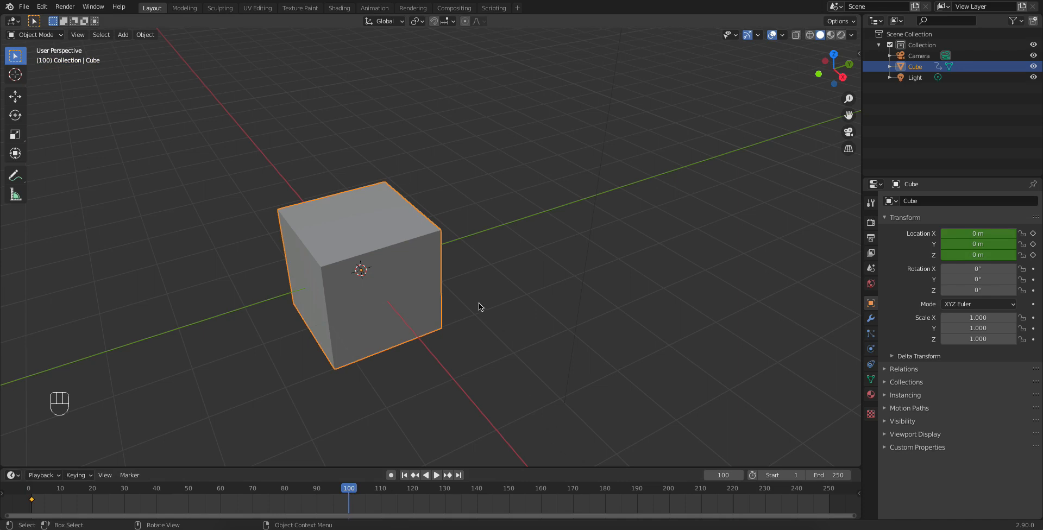
key(g)
key(y)
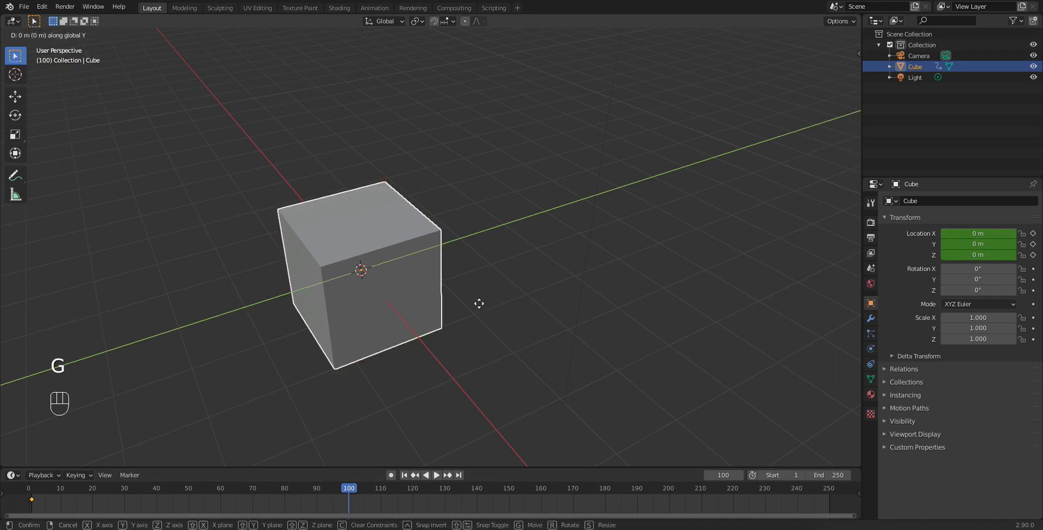
click(759, 213)
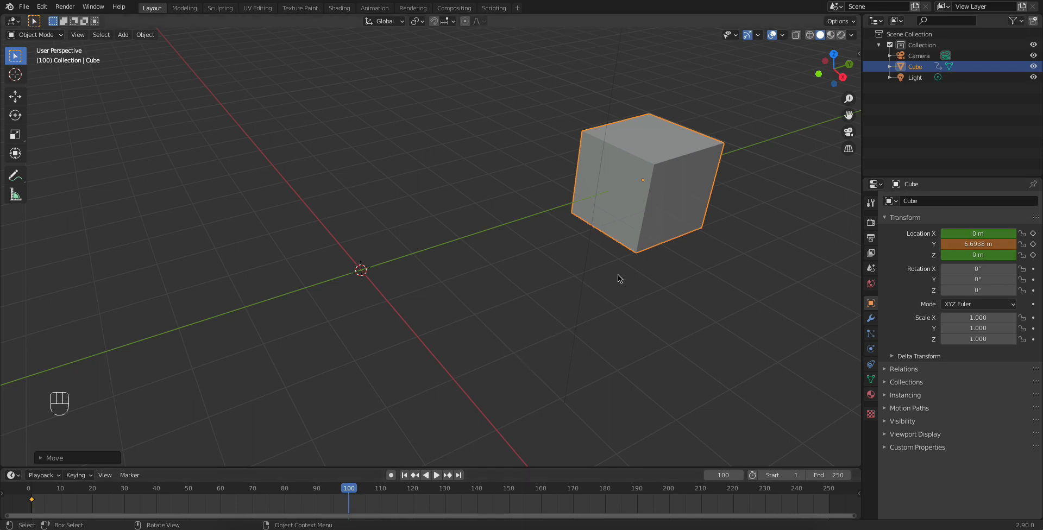
key(i)
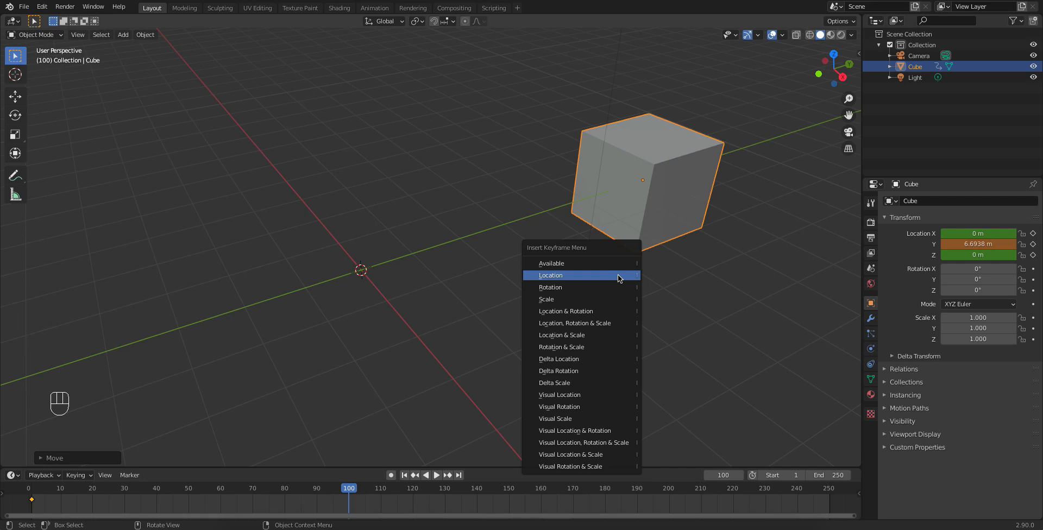
click(619, 278)
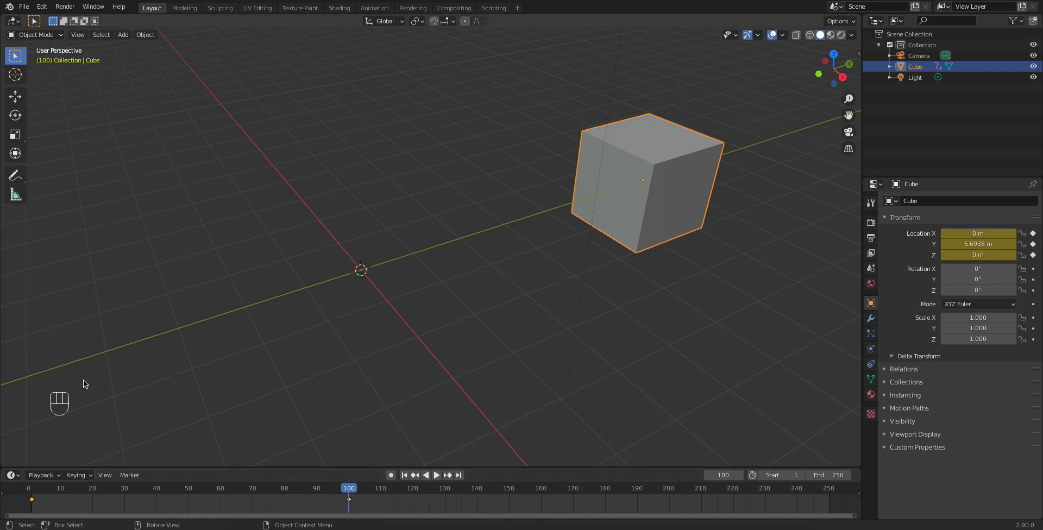
Step: Compare the cube's position at frames 1 and 100, play the animation twice from the start and return to frame 1
click(406, 476)
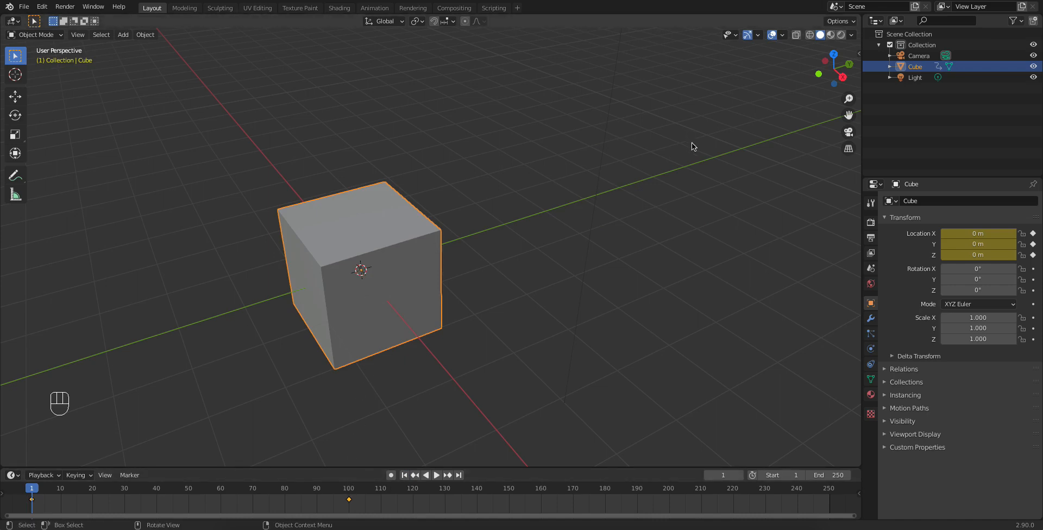
click(350, 492)
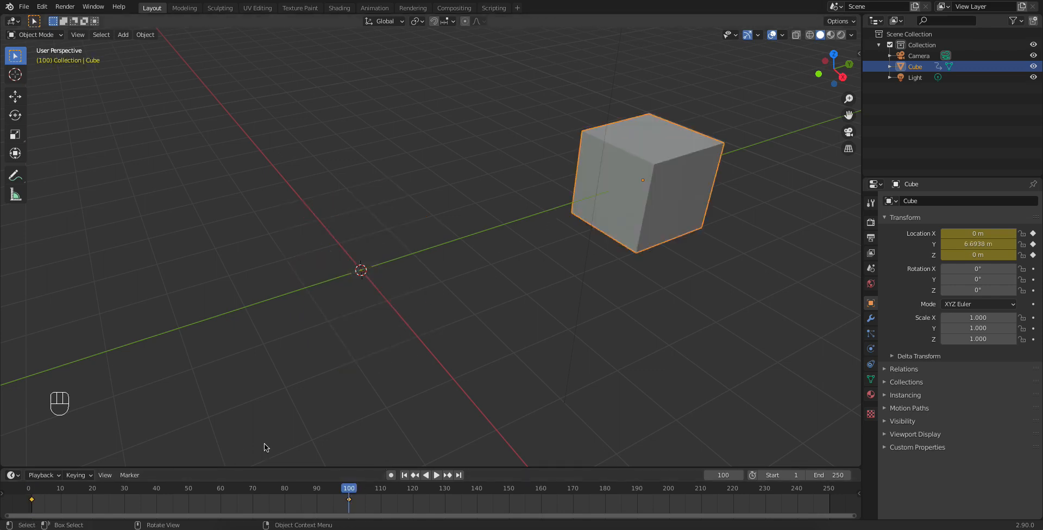
click(402, 476)
click(436, 474)
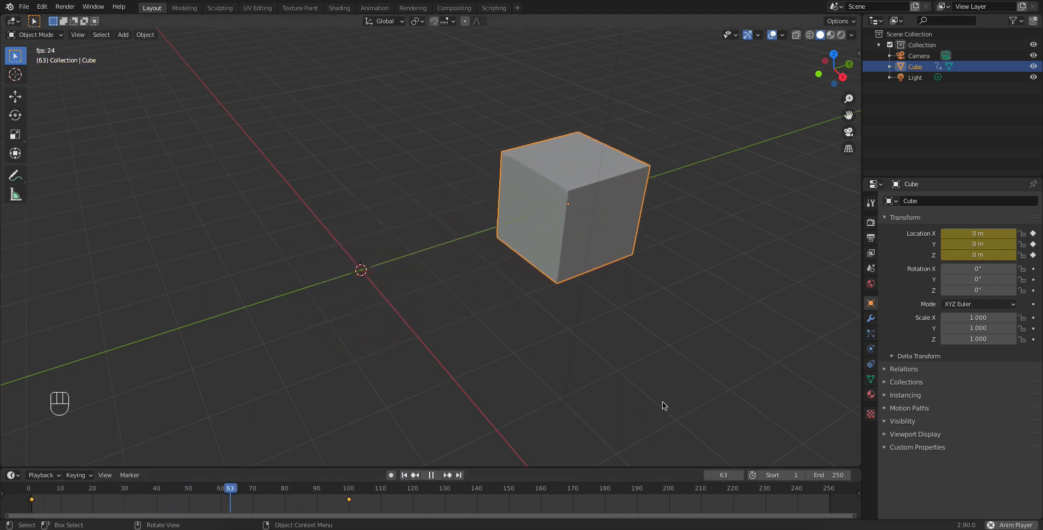
key(space)
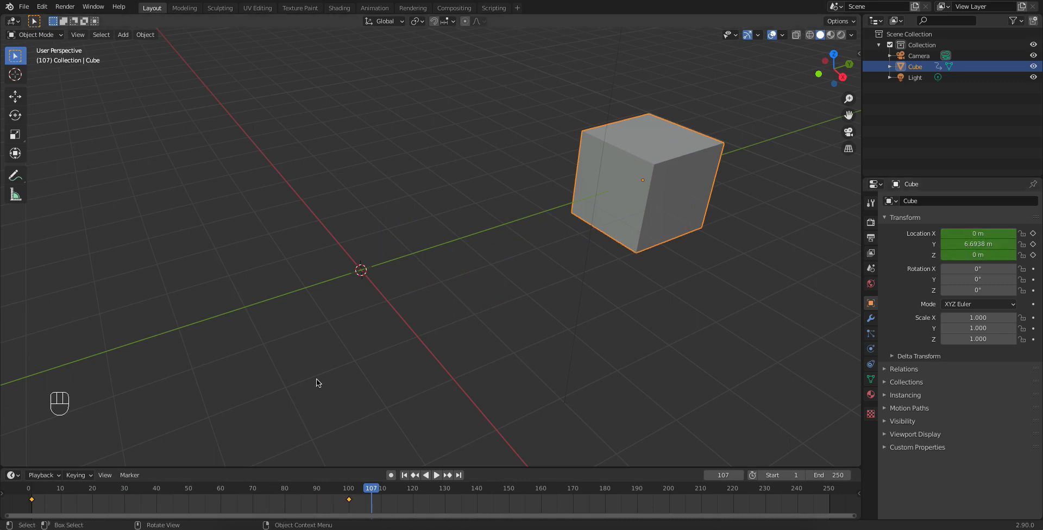
click(404, 475)
click(436, 475)
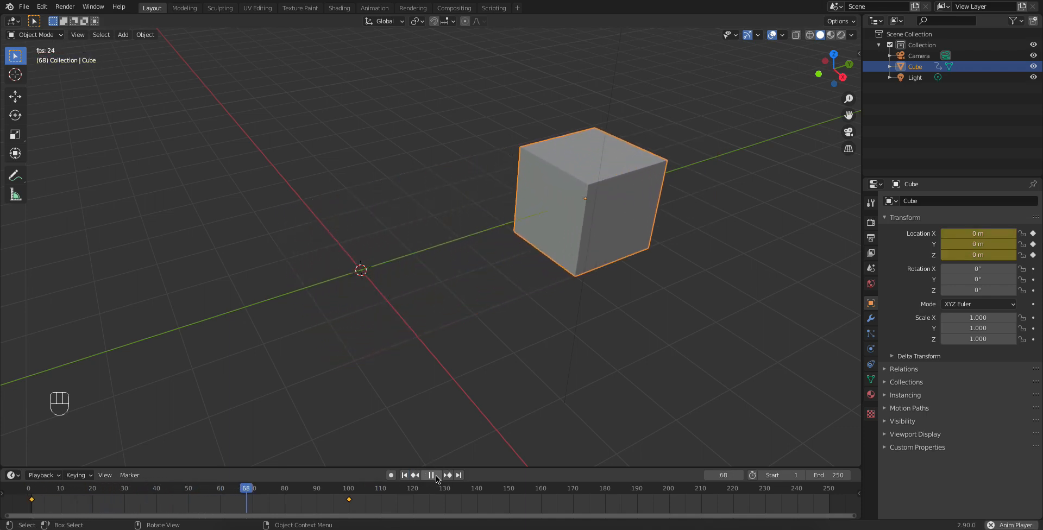
click(436, 475)
click(408, 476)
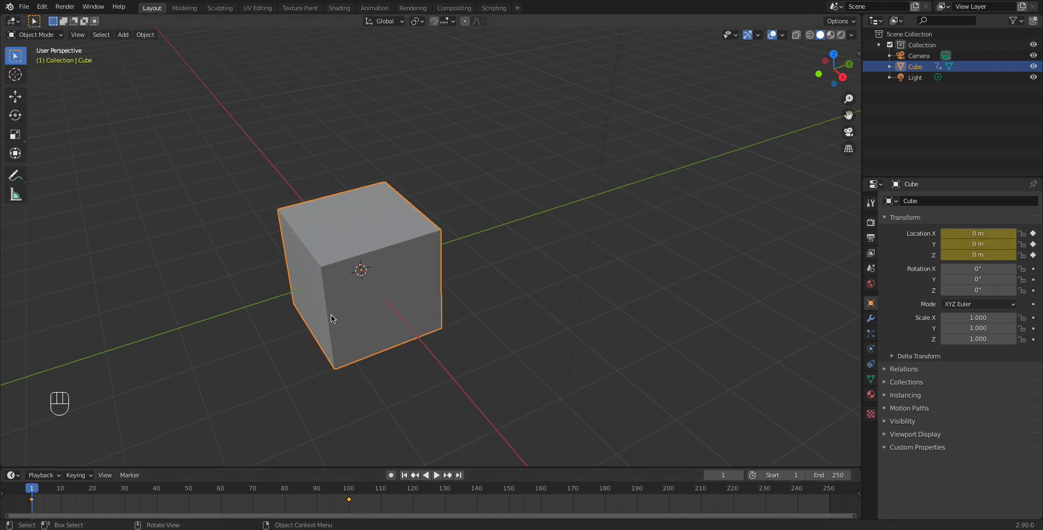
Step: Delete the cube's location keyframes at frames 1 and 100
middle_drag(331, 317, 379, 332)
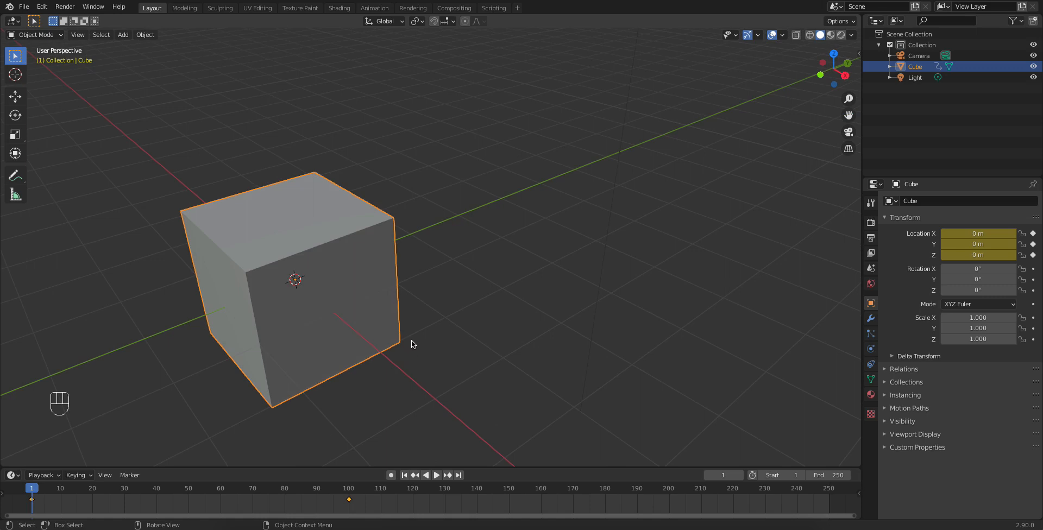
scroll(354, 323, down, 1)
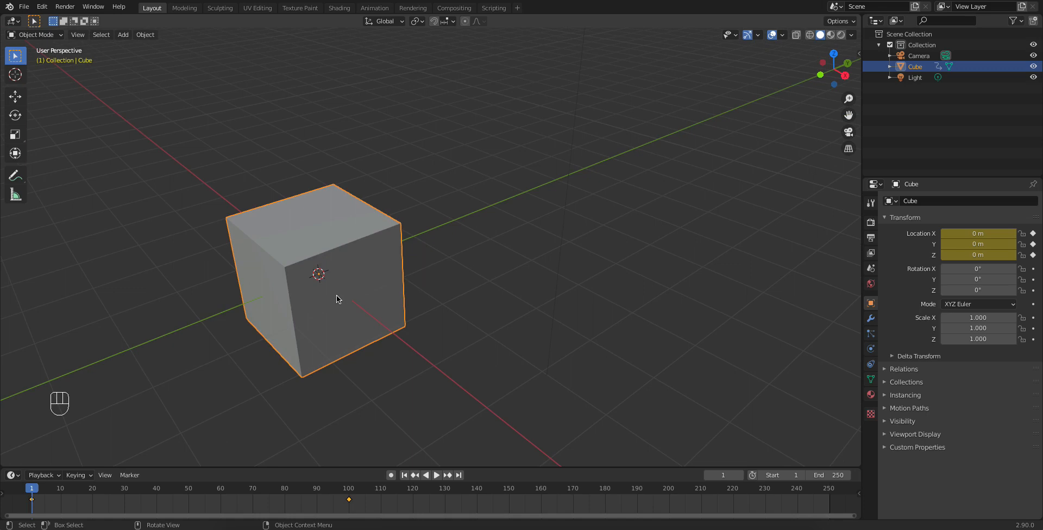
scroll(362, 290, down, 1)
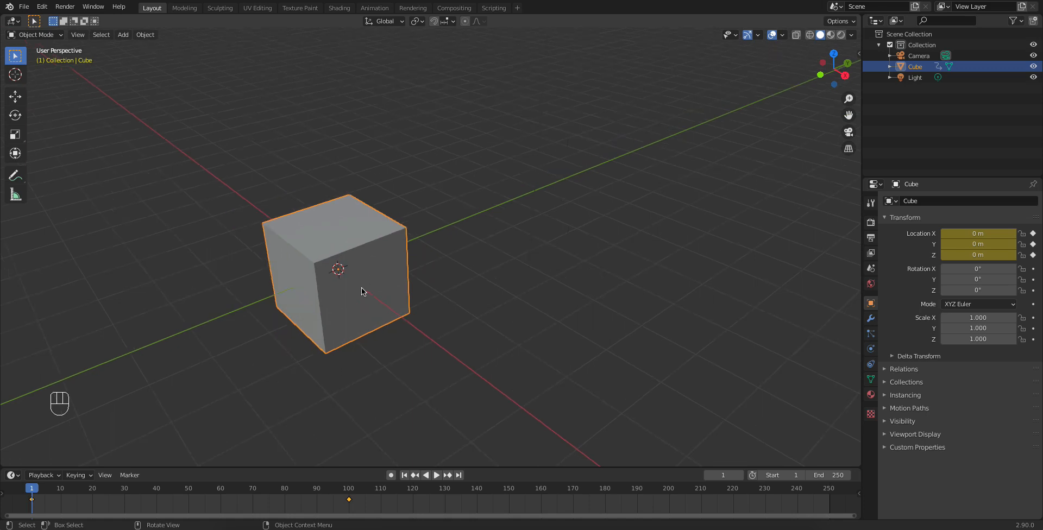
shift+middle_drag(580, 193, 430, 293)
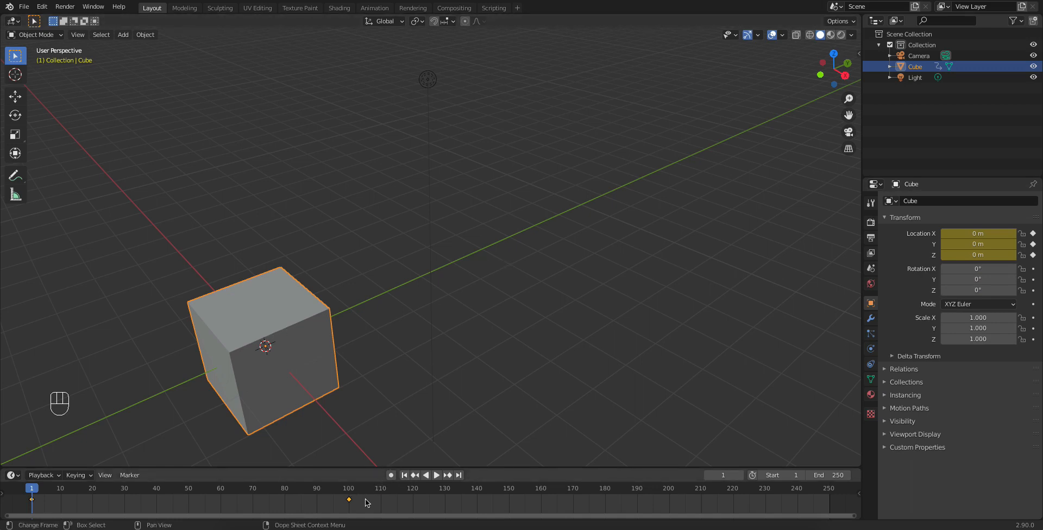
key(ctrl+z)
drag(372, 506, 24, 501)
key(x)
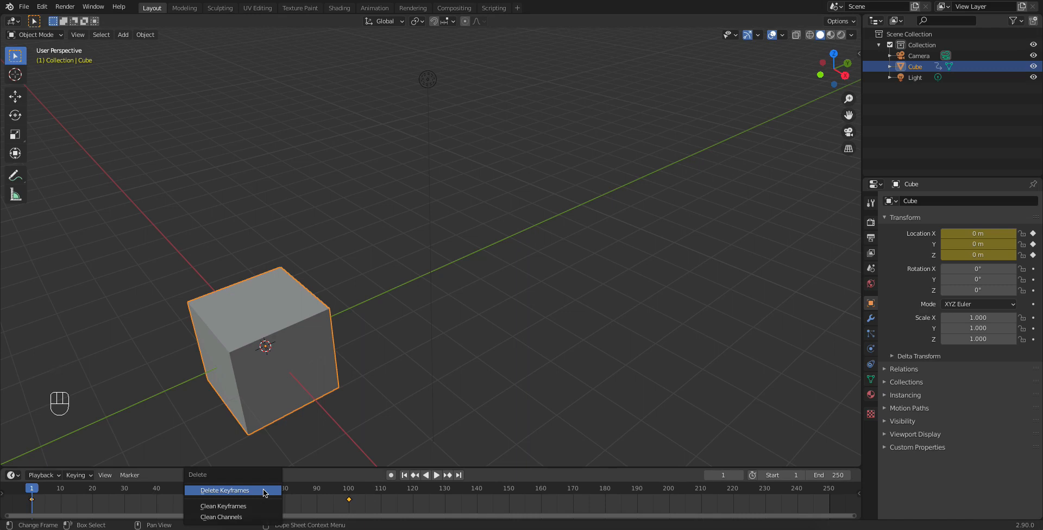
click(224, 491)
Step: Insert a Rotation keyframe on the cube at frame 1
click(582, 360)
shift+middle_drag(429, 282, 483, 243)
scroll(507, 223, up, 2)
click(482, 243)
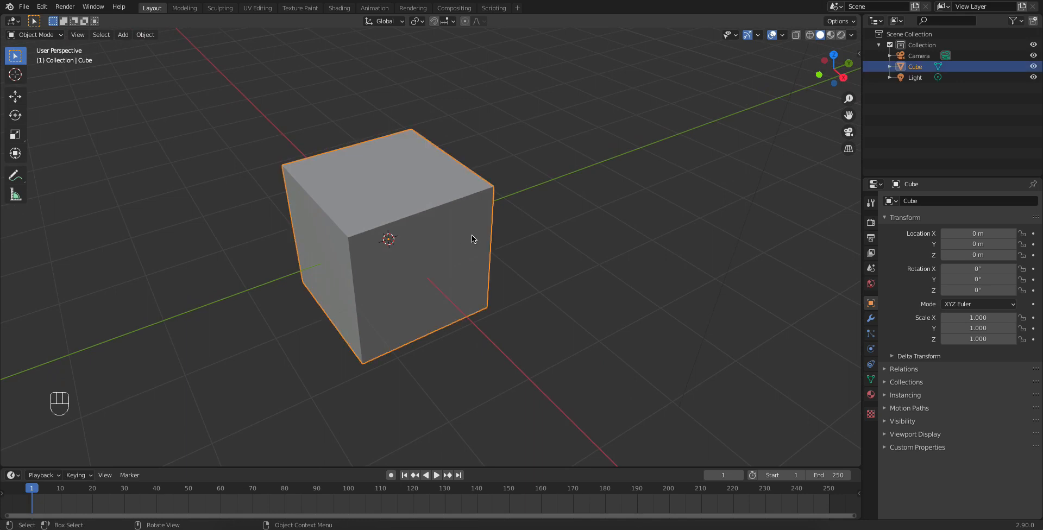
shift+middle_drag(566, 249, 512, 284)
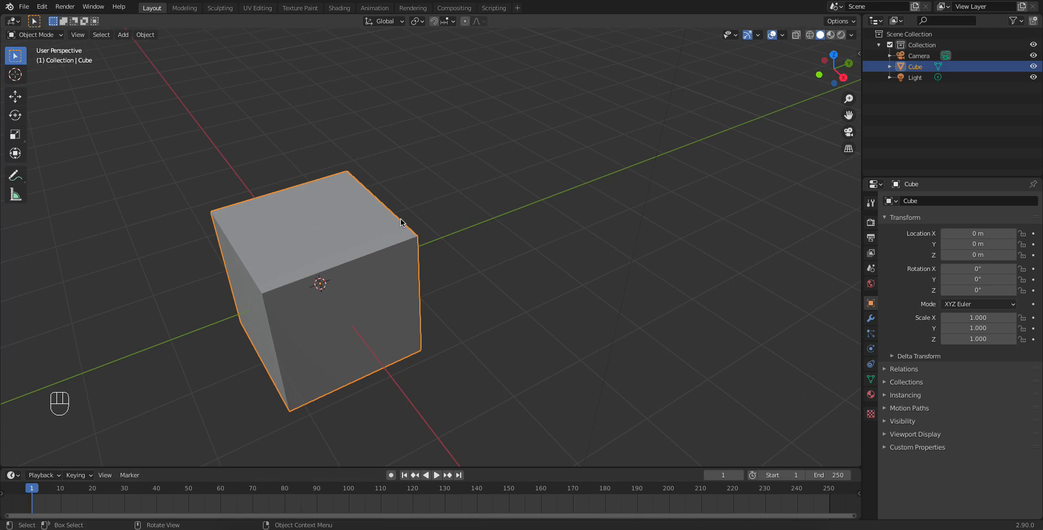
key(i)
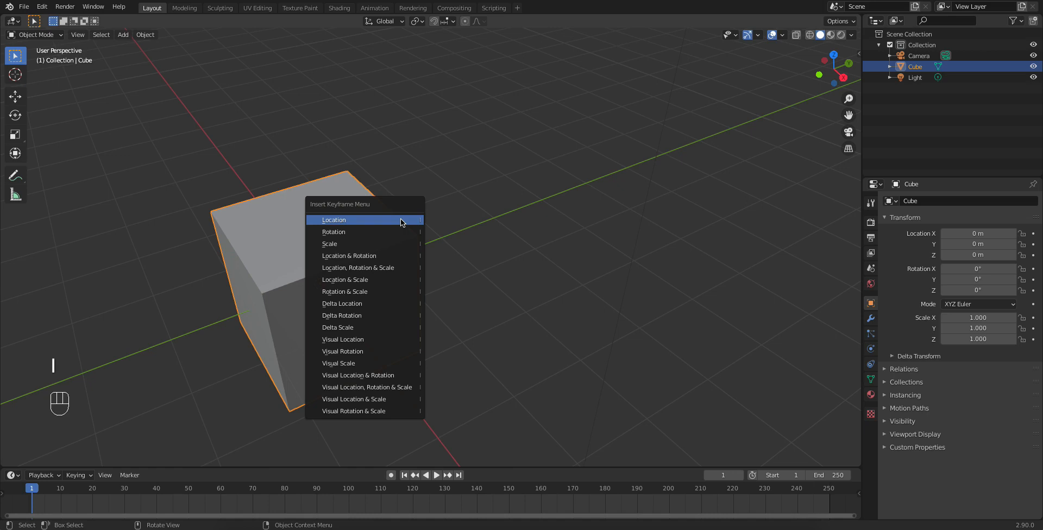
click(357, 233)
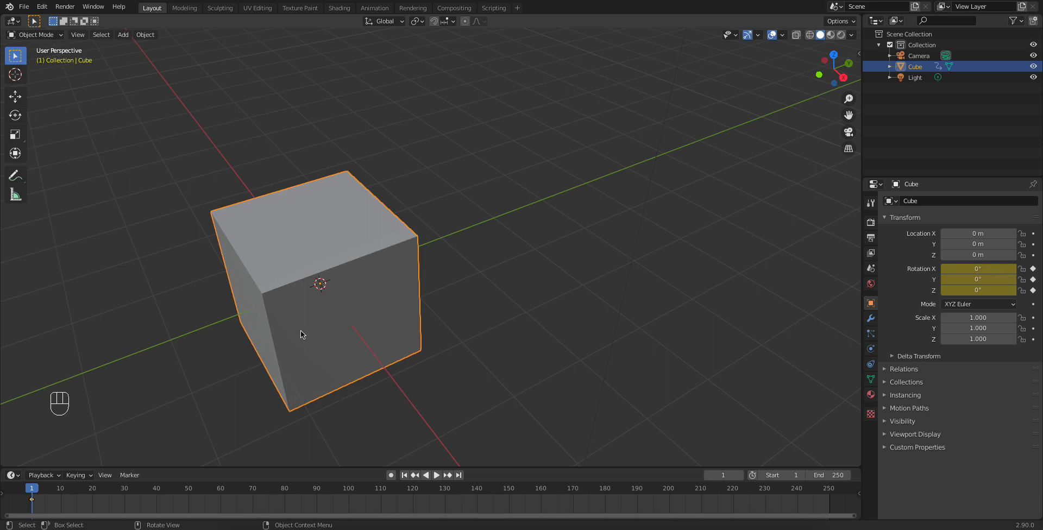
Step: At frame 100, rotate the cube about 391° around the global Z axis and insert a Rotation keyframe
click(349, 487)
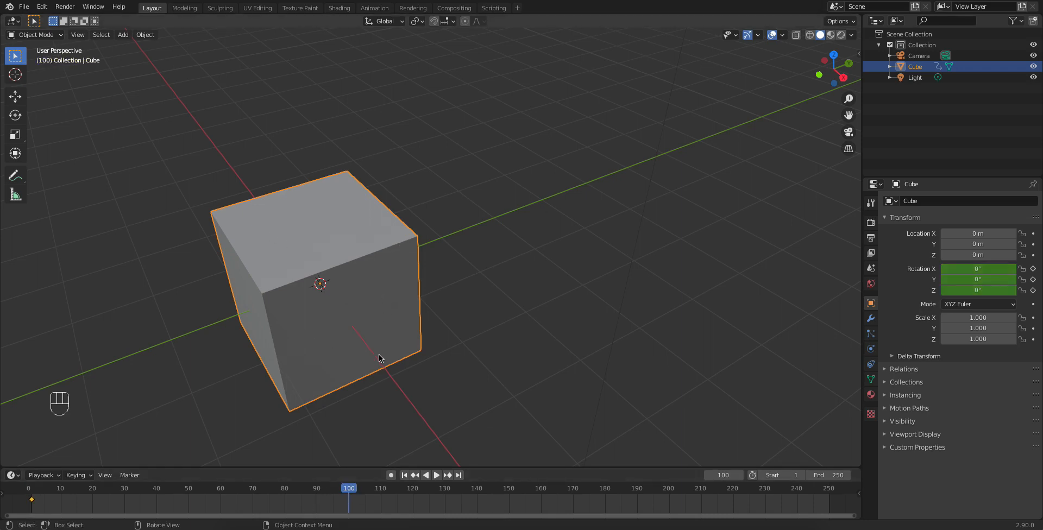
key(r)
key(z)
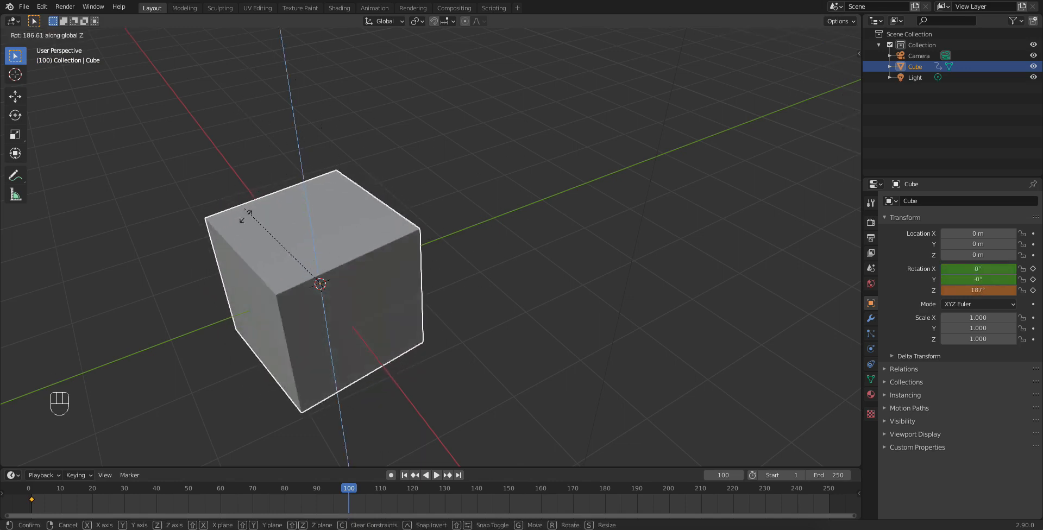
click(462, 339)
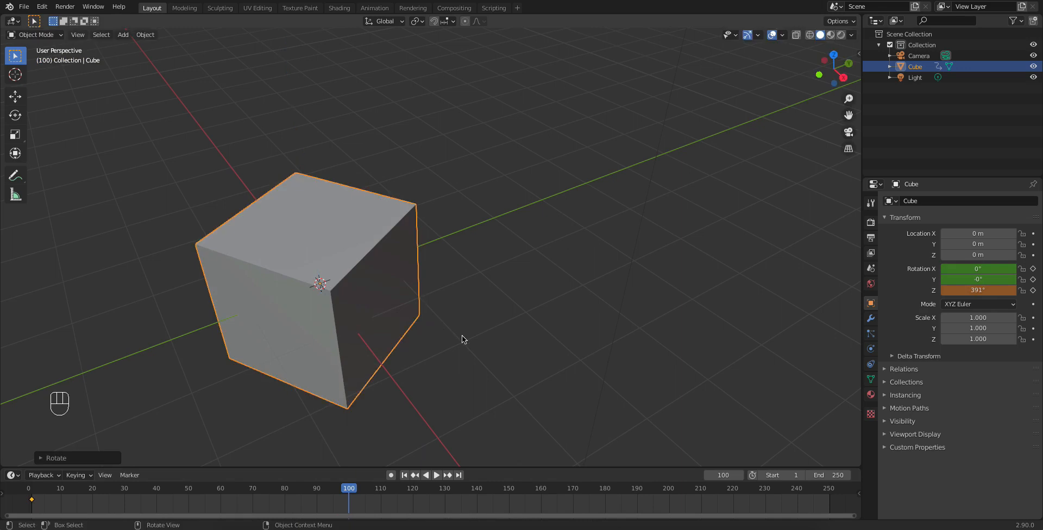
key(i)
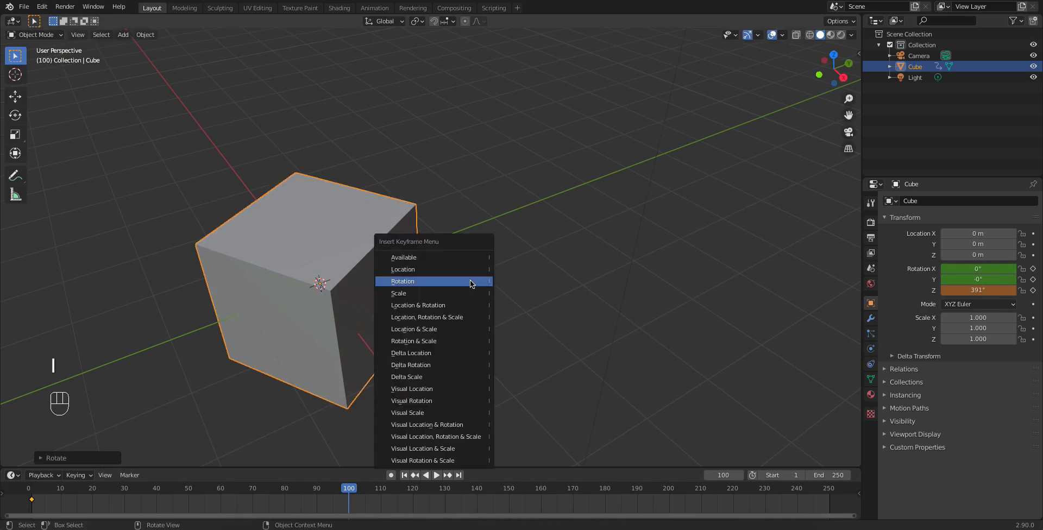
click(472, 284)
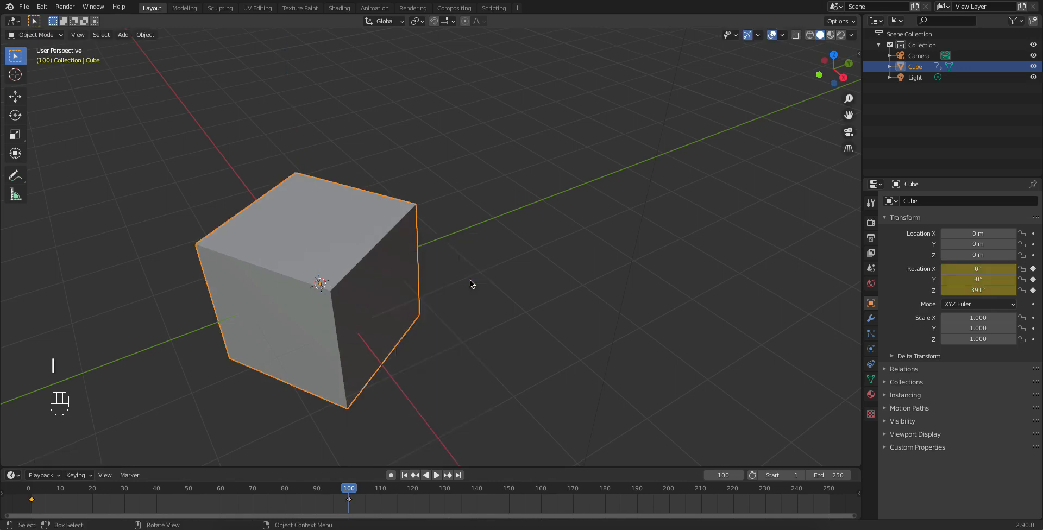
Step: Play the cube's rotation animation three times from the first frame, stopping playback after each run
click(404, 475)
click(437, 476)
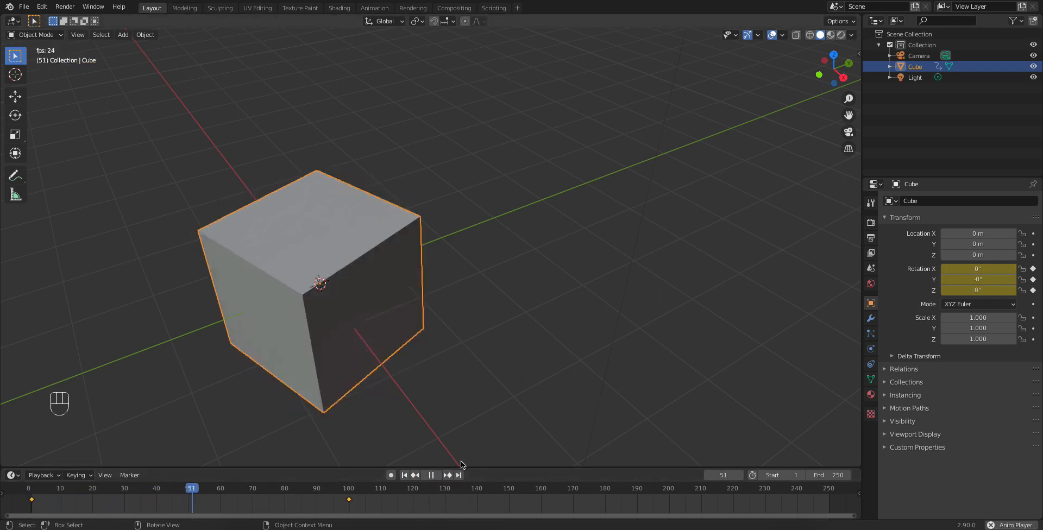
click(431, 475)
click(404, 475)
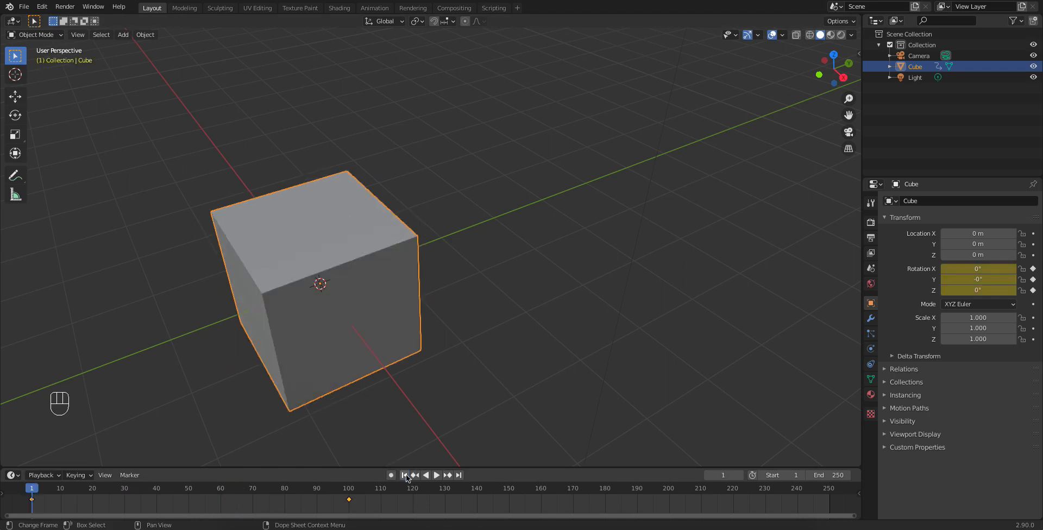
click(436, 475)
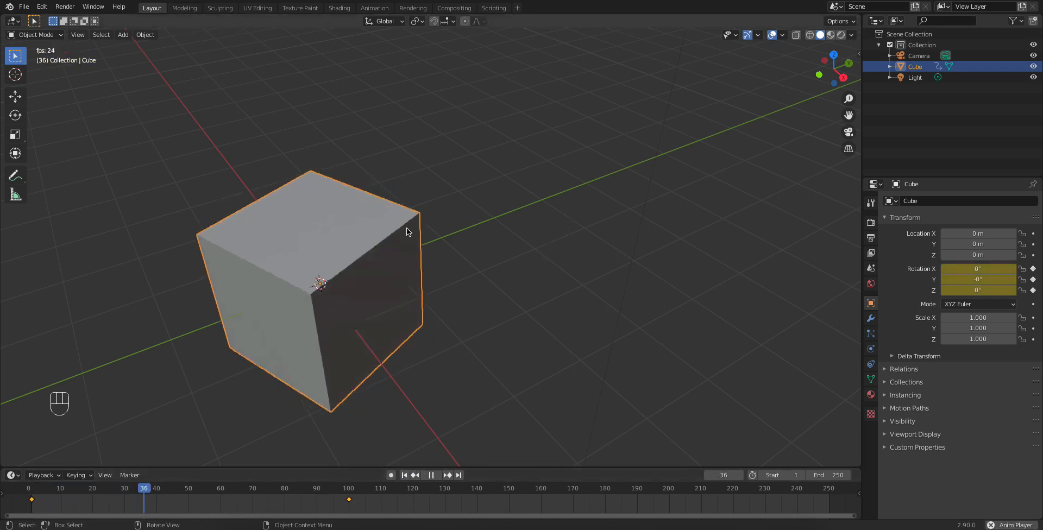
click(431, 475)
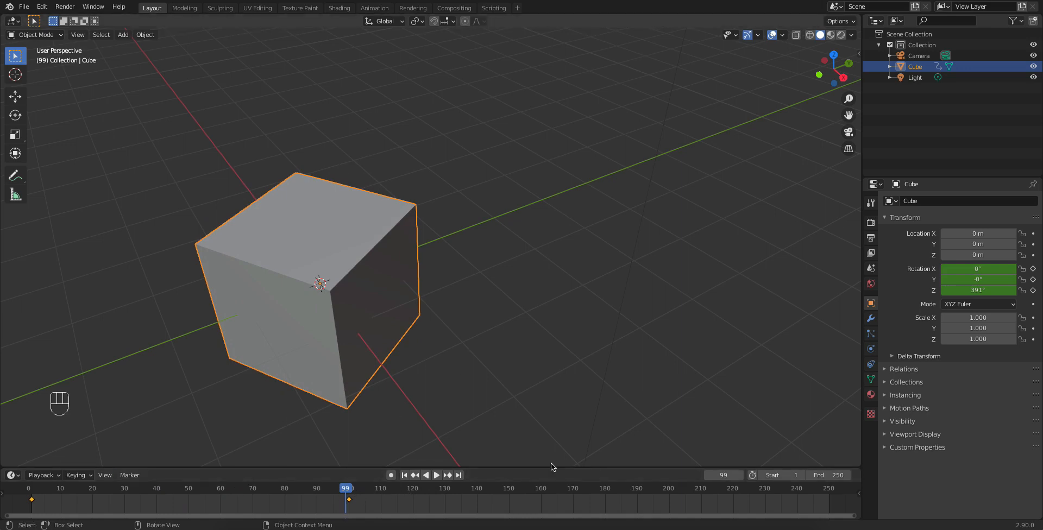
click(403, 475)
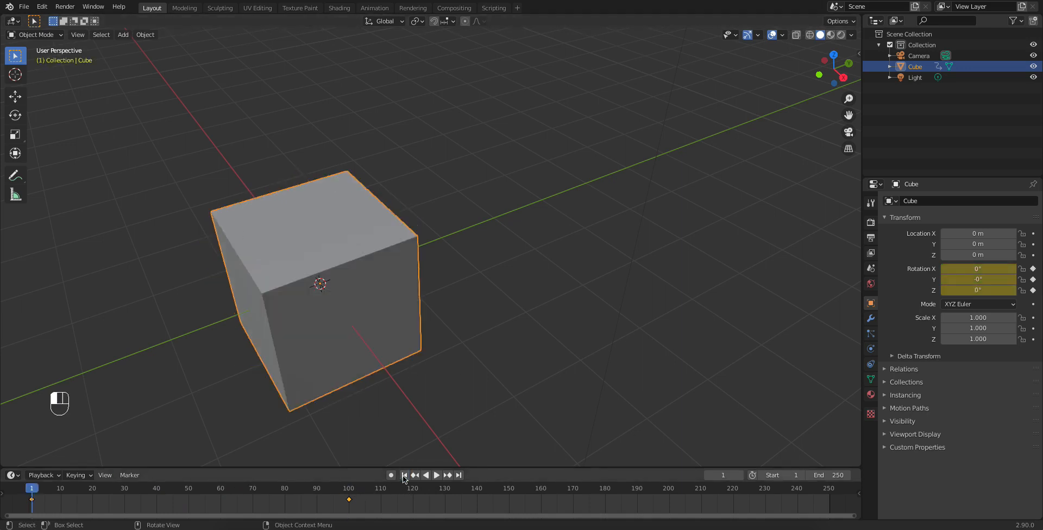
click(436, 475)
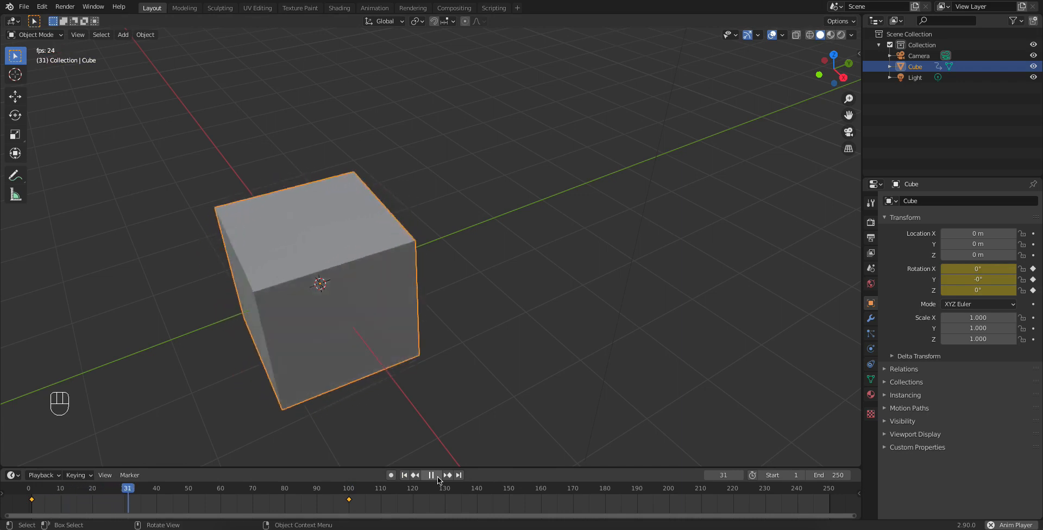
click(429, 477)
Step: Delete the cube's rotation keyframes at frames 1 and 100 and return to frame 1
drag(384, 509, 22, 495)
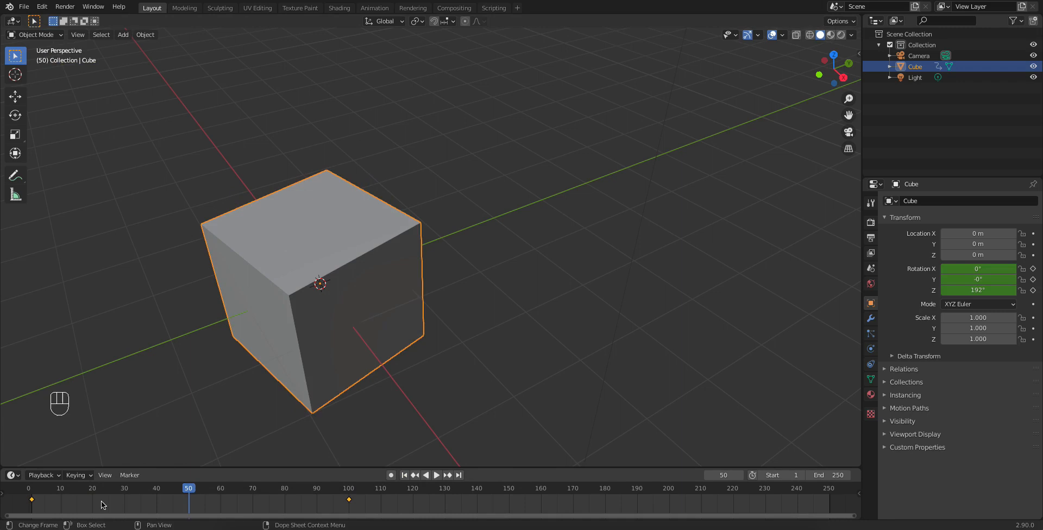
key(x)
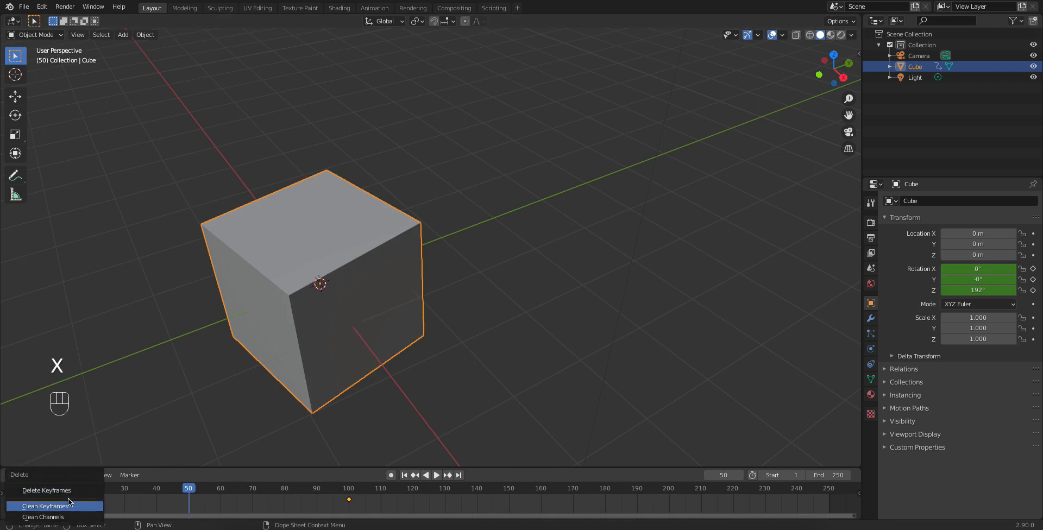
click(82, 506)
click(472, 357)
click(404, 475)
click(337, 272)
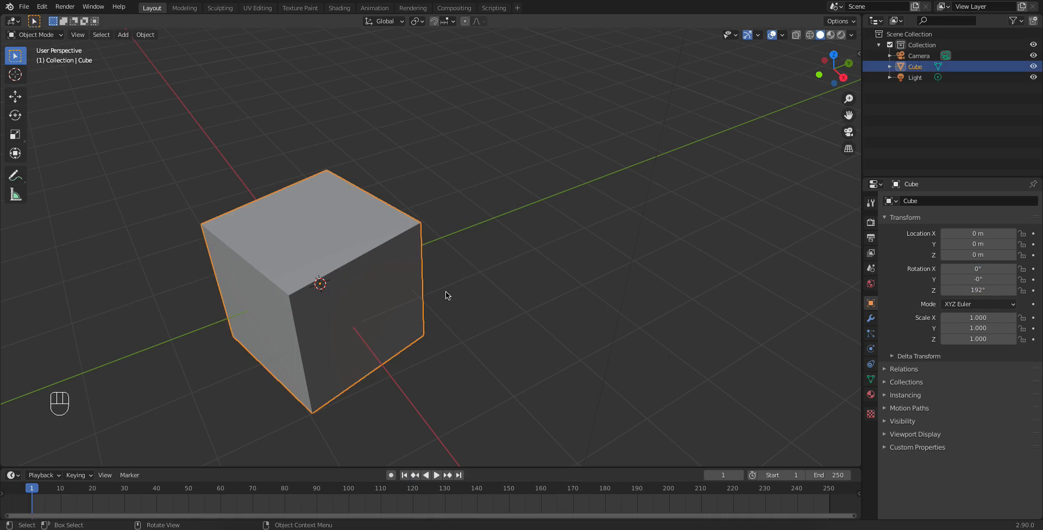
Step: Move the cube freely away from the origin to about X 3.40 m, Y 6.13 m, Z 0.24 m
middle_drag(439, 306, 359, 305)
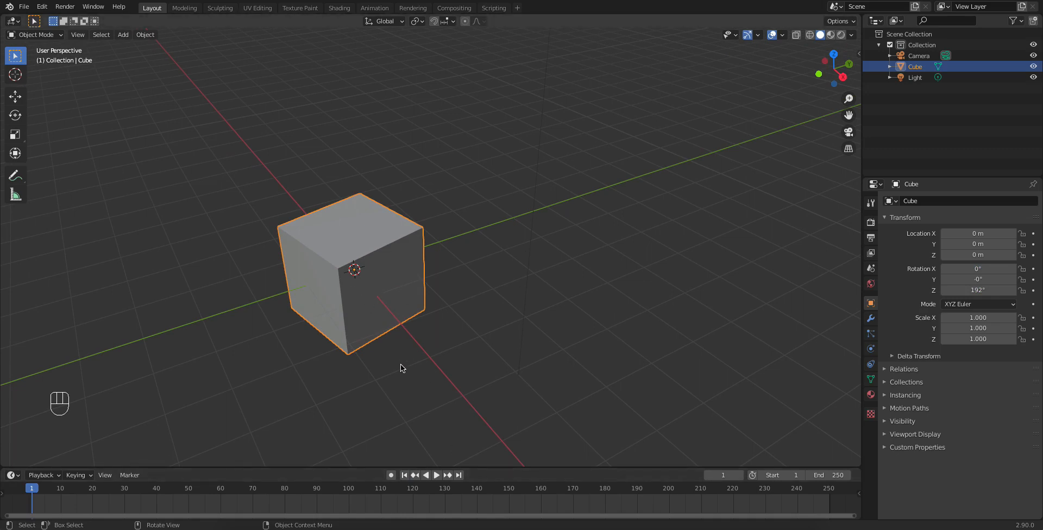
key(g)
click(749, 344)
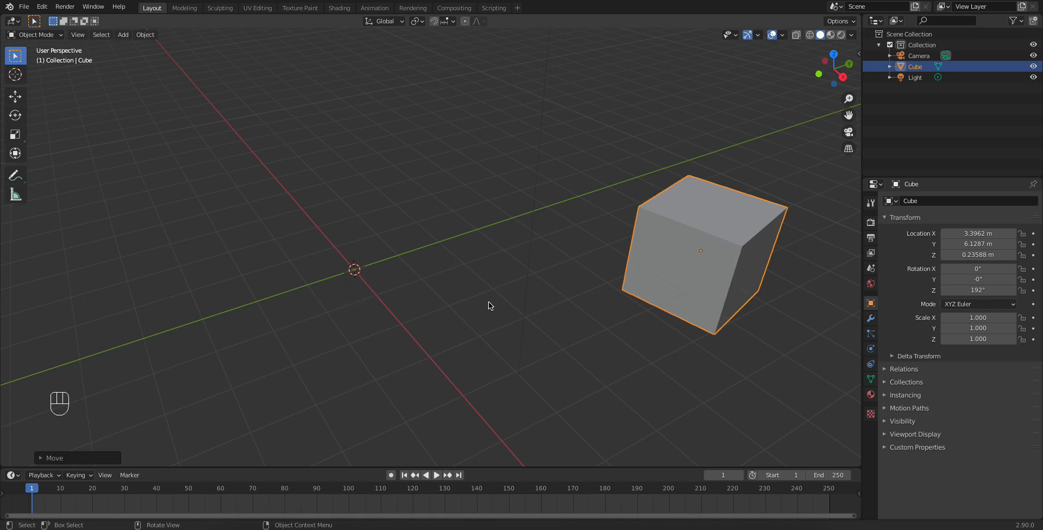
Step: Hide the cube, reveal it again and reselect it
click(611, 305)
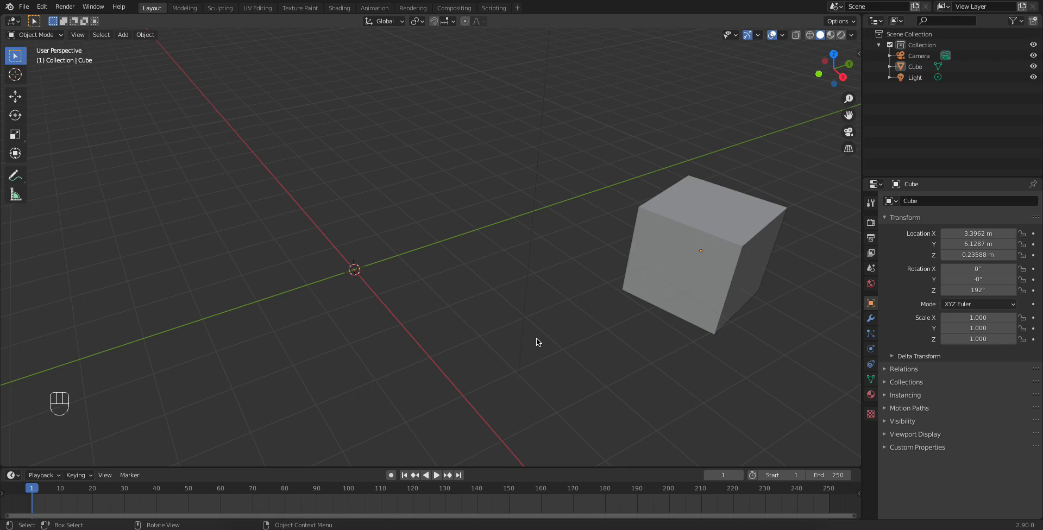
click(658, 237)
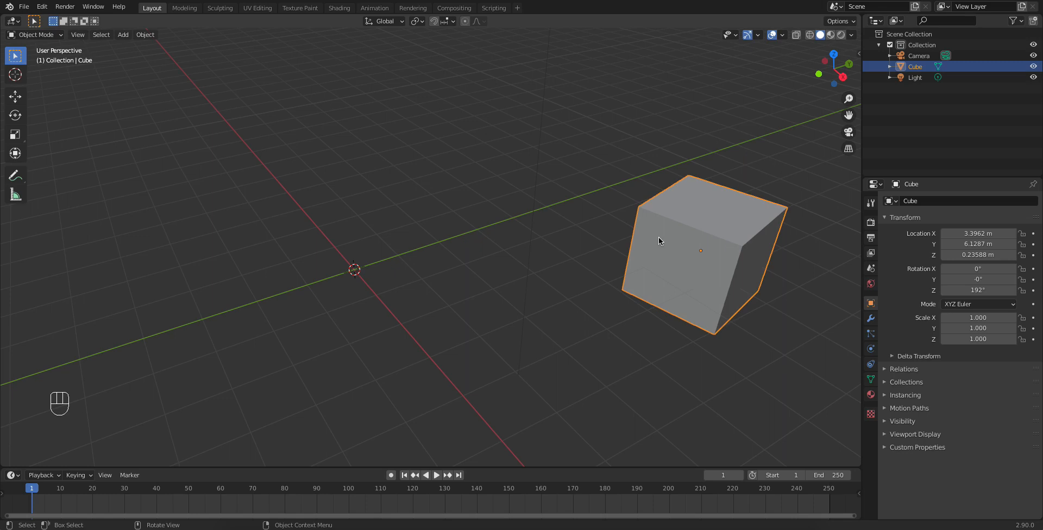
key(h)
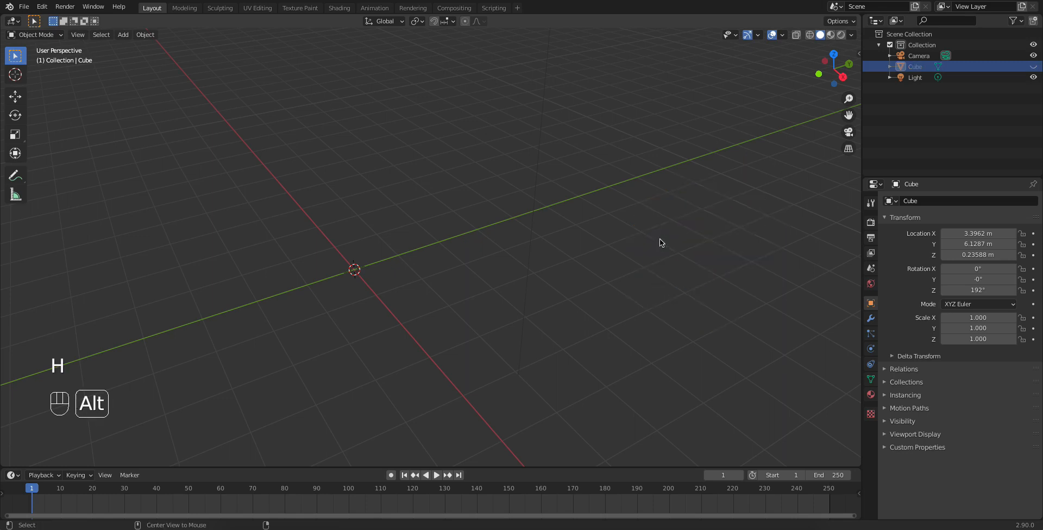
key(alt+h)
click(630, 324)
click(659, 263)
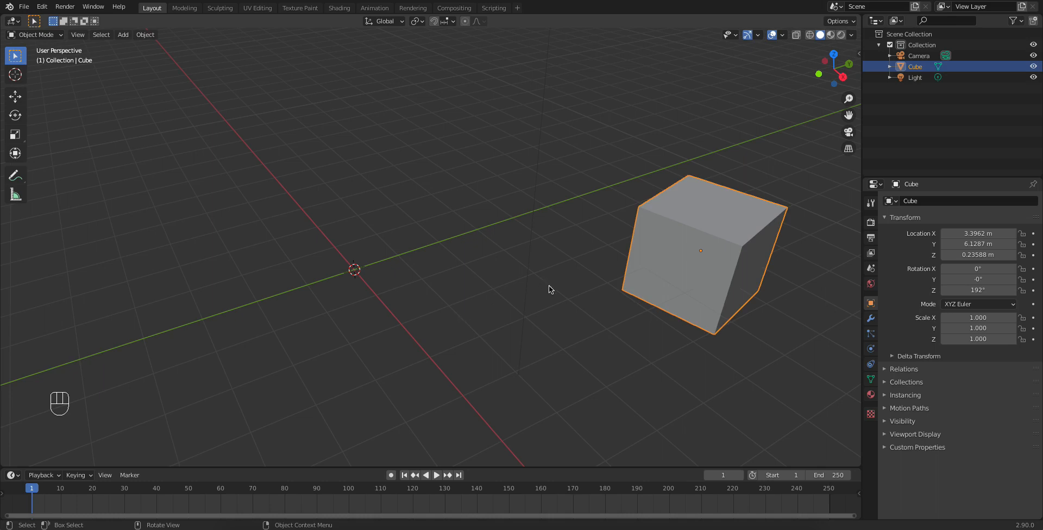
Step: Clear the cube's location and rotation, then deselect it
click(697, 352)
click(704, 272)
key(alt+g)
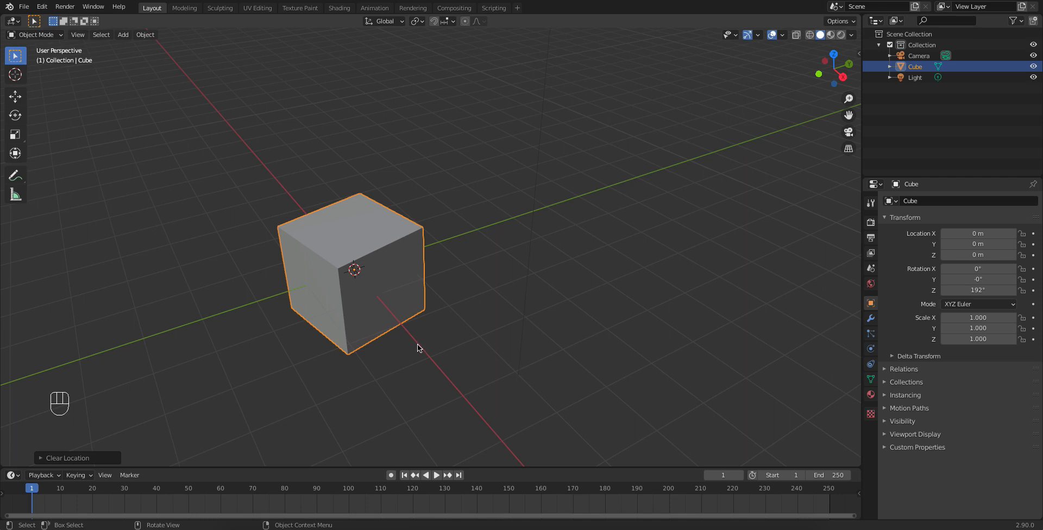
key(alt+r)
click(465, 286)
Step: Insert a Scale keyframe on the cube at frame 1
middle_drag(462, 291, 449, 290)
scroll(389, 314, up, 1)
shift+middle_drag(389, 314, 439, 311)
scroll(428, 314, up, 1)
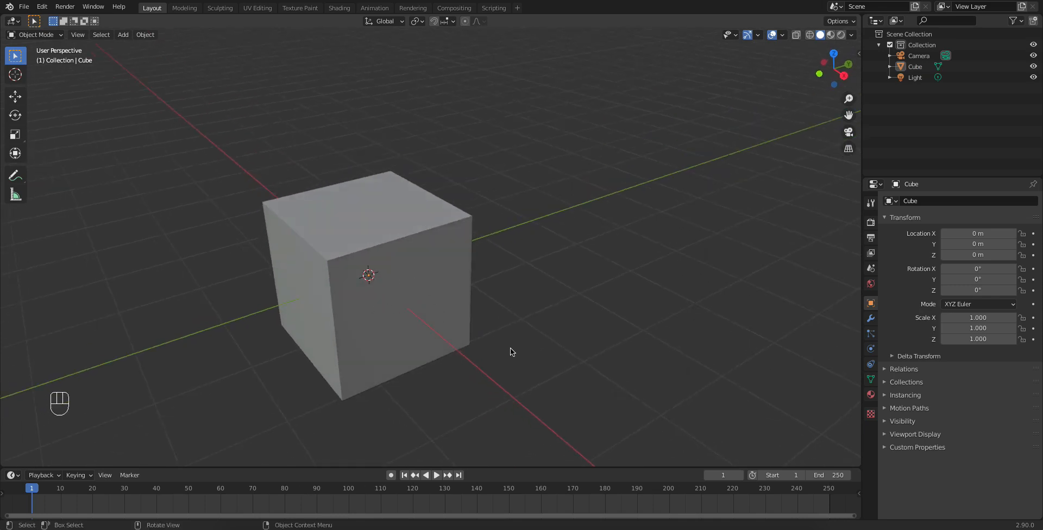
click(389, 302)
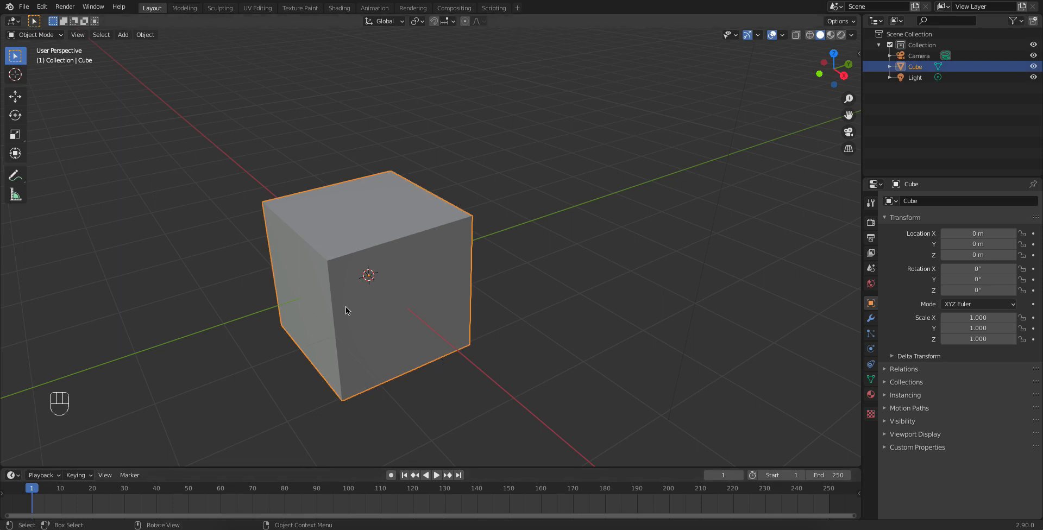
key(i)
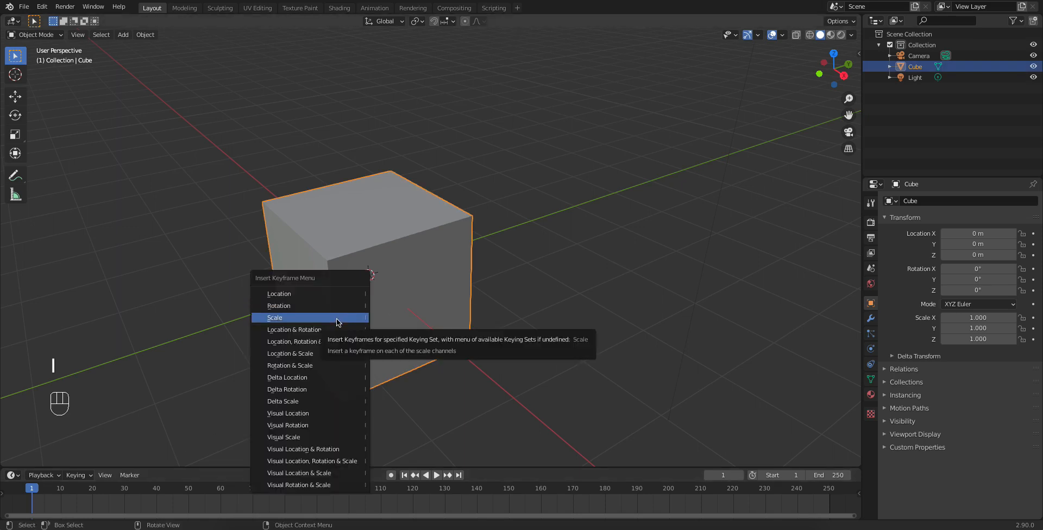
click(337, 319)
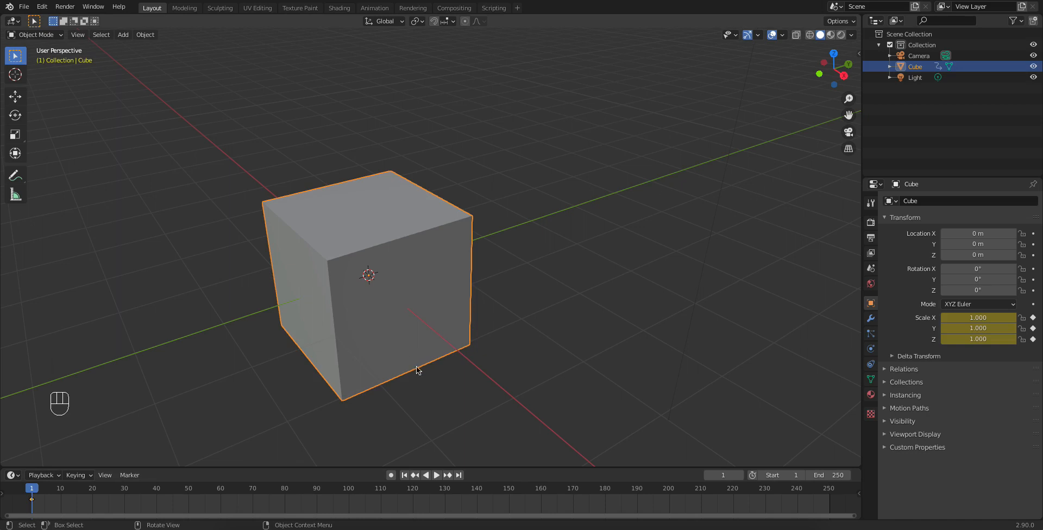
Step: At frame 100, scale the cube uniformly down to about 0.216 and insert a Scale keyframe
click(349, 489)
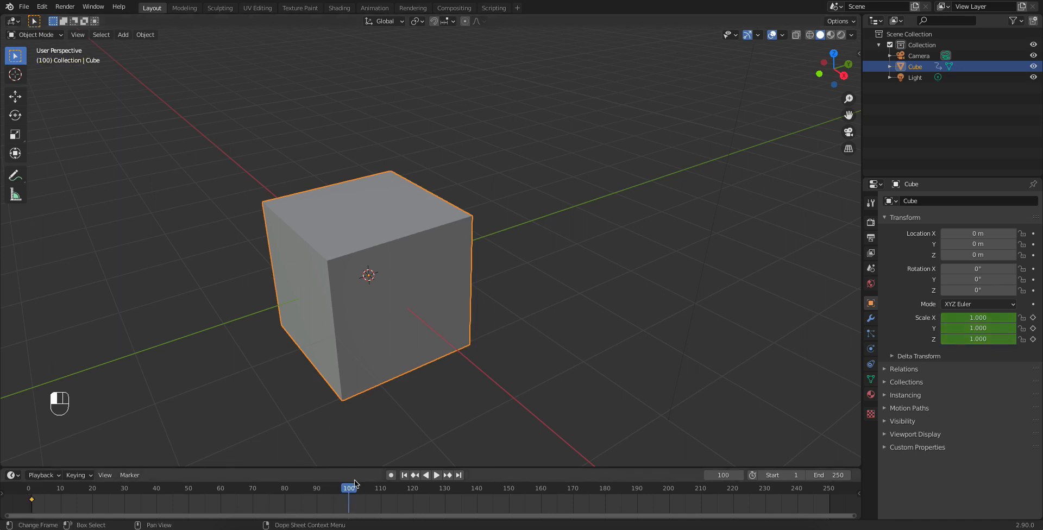
key(s)
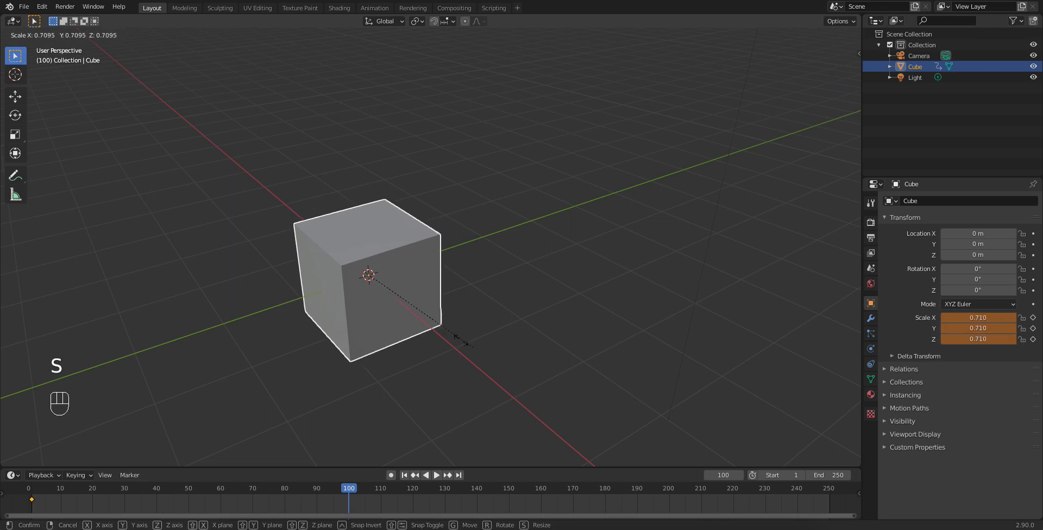
click(391, 310)
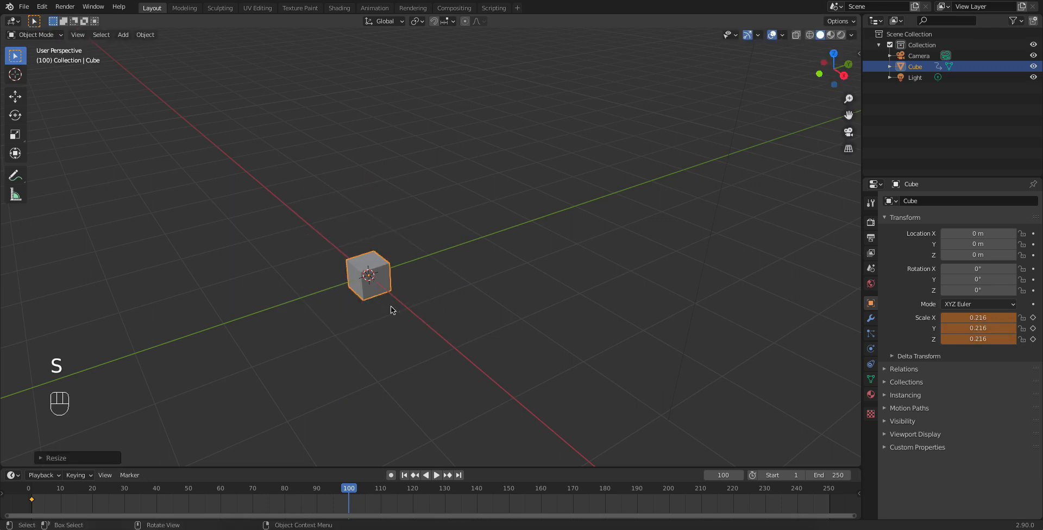
key(i)
click(391, 307)
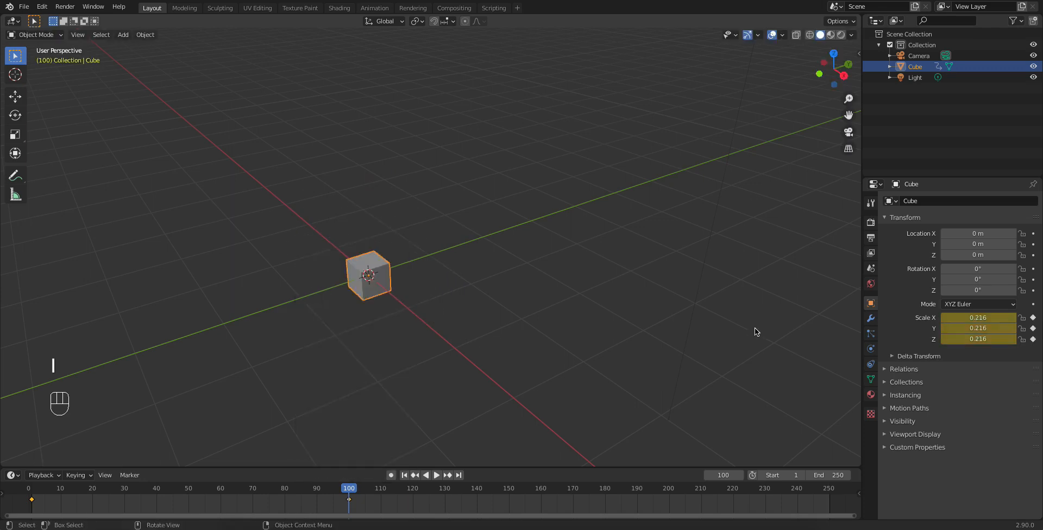
Step: Play the cube's scale animation from the first frame, stop it and return to frame 1
click(405, 475)
click(435, 477)
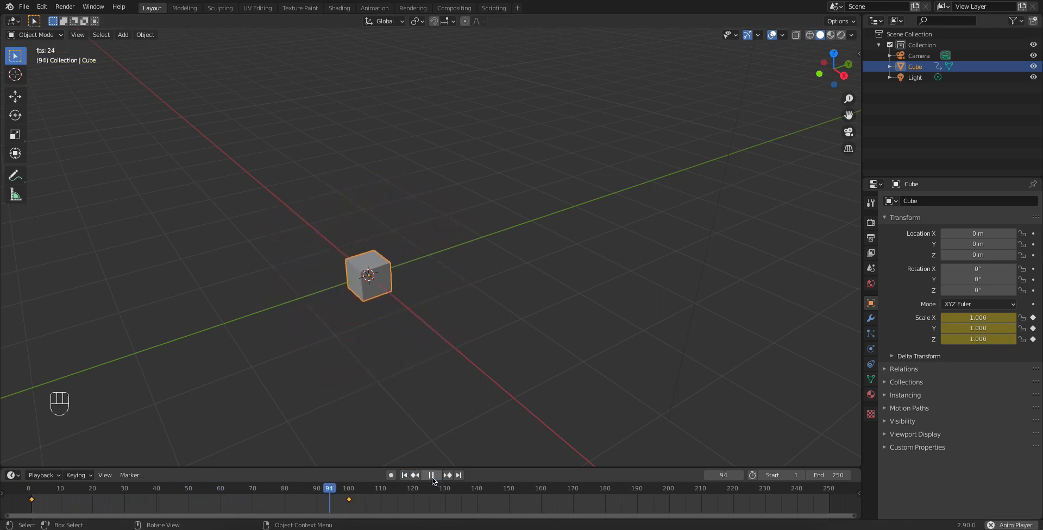
click(431, 477)
click(404, 476)
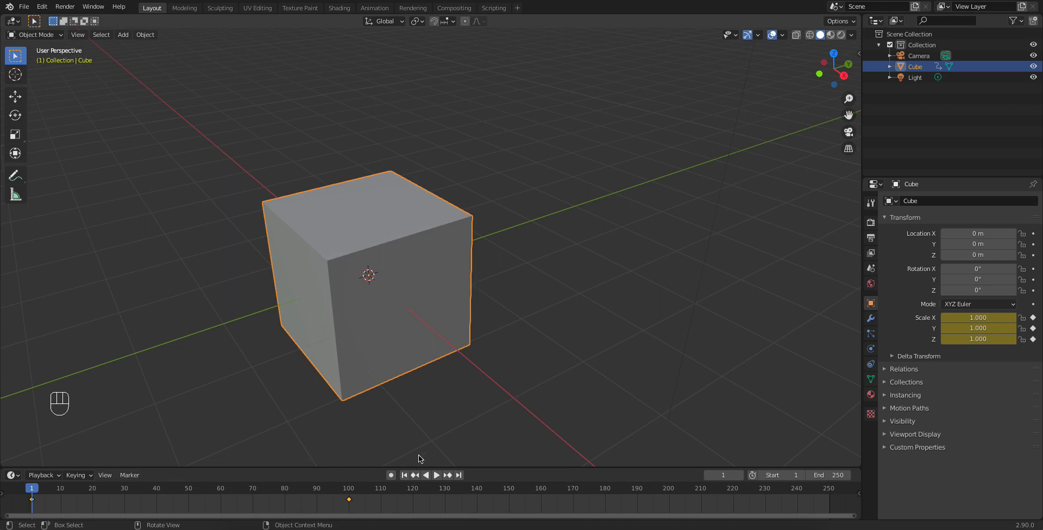
Step: Delete the cube's Scale keyframes at frames 1 and 100 from the timeline
drag(364, 508, 14, 496)
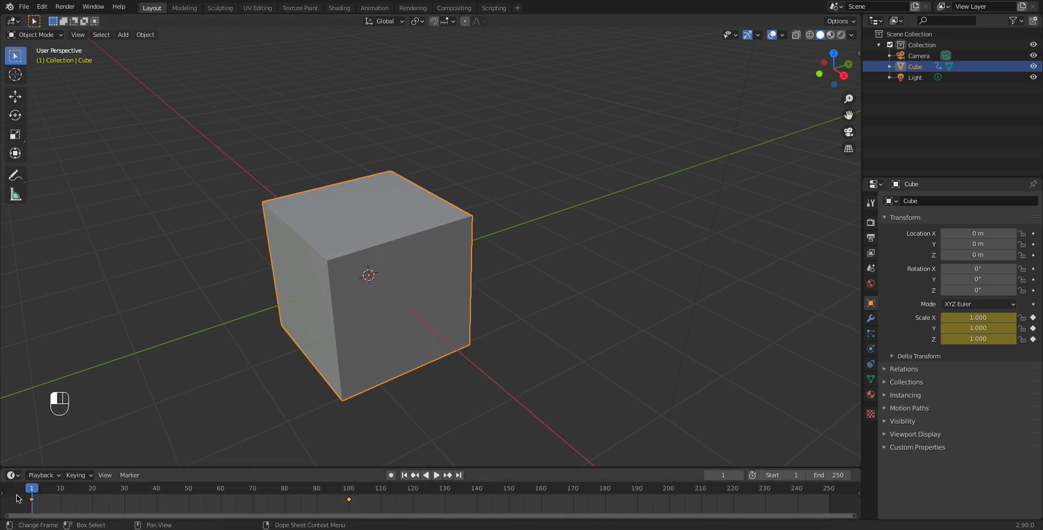
key(x)
key(x)
click(184, 491)
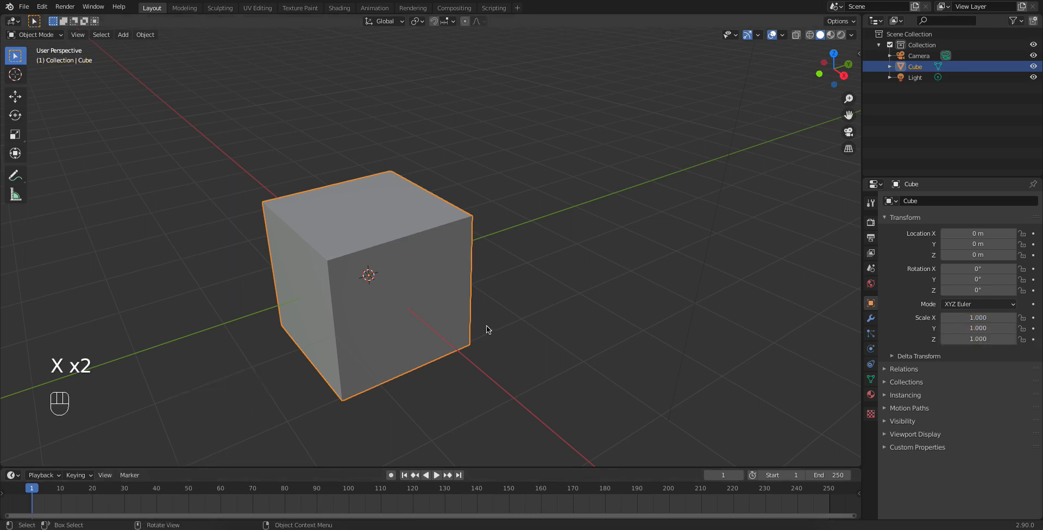
Step: Reselect the cube and insert a Location & Rotation keyframe at frame 1
click(527, 381)
click(408, 272)
middle_drag(416, 280, 304, 318)
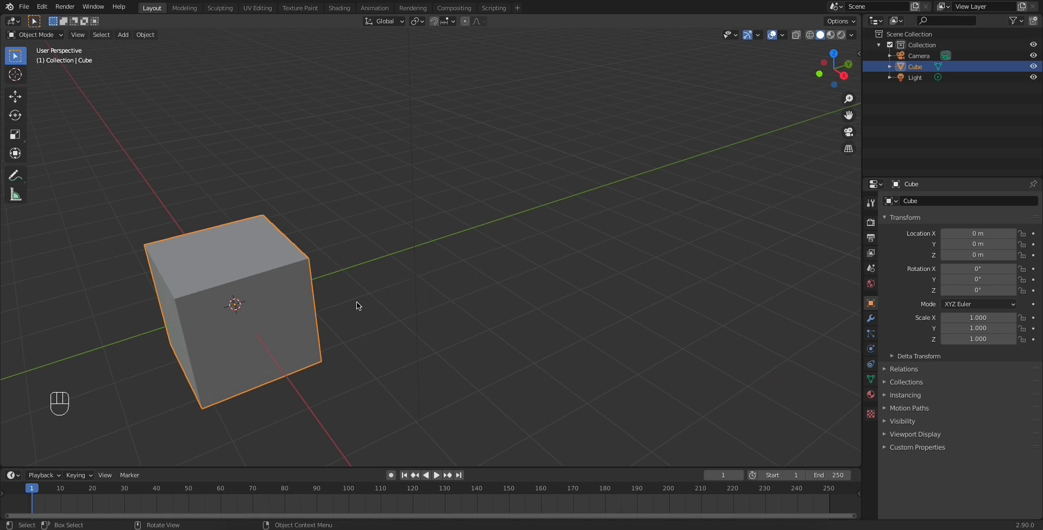
key(i)
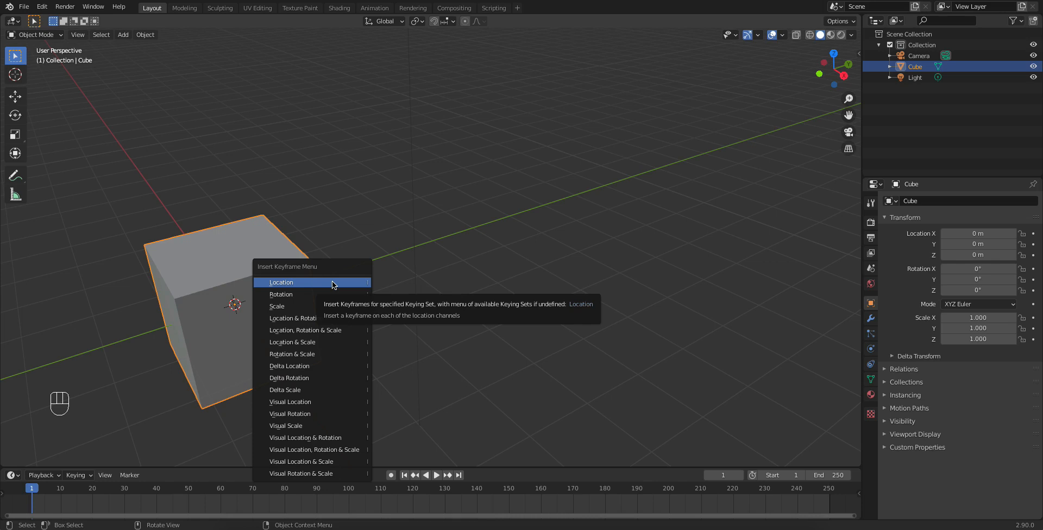
click(296, 319)
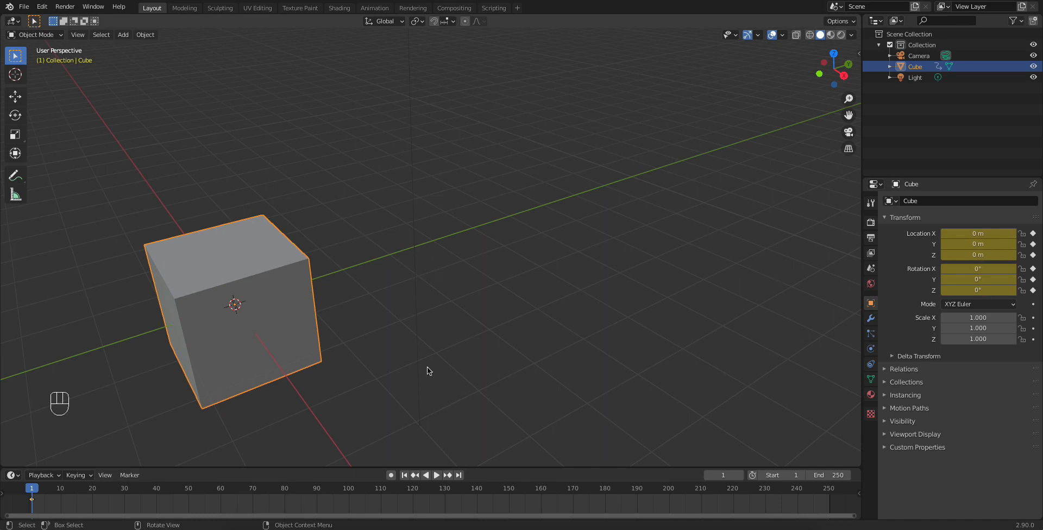
Step: Go to frame 100 and move the cube about 5.97 m along the global Y axis
click(348, 490)
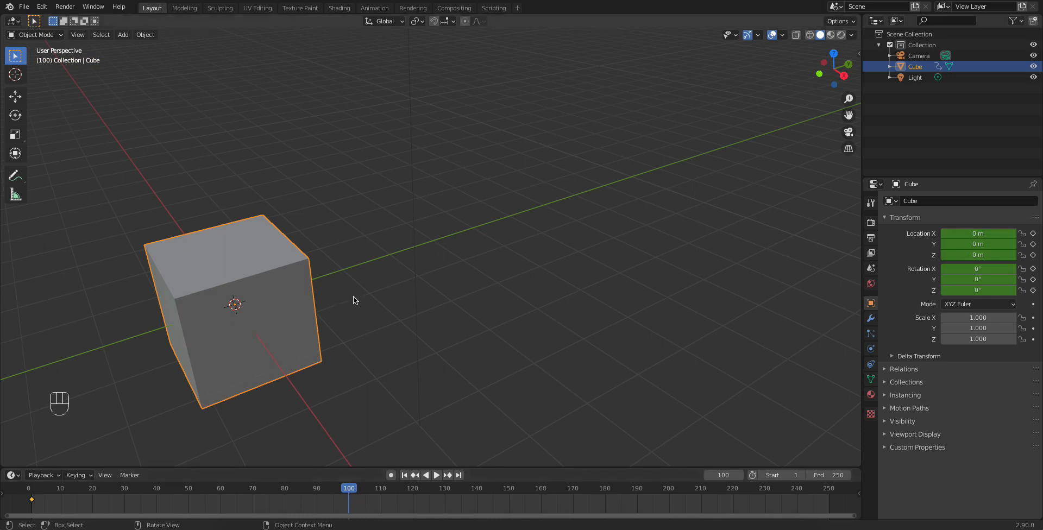
key(g)
key(y)
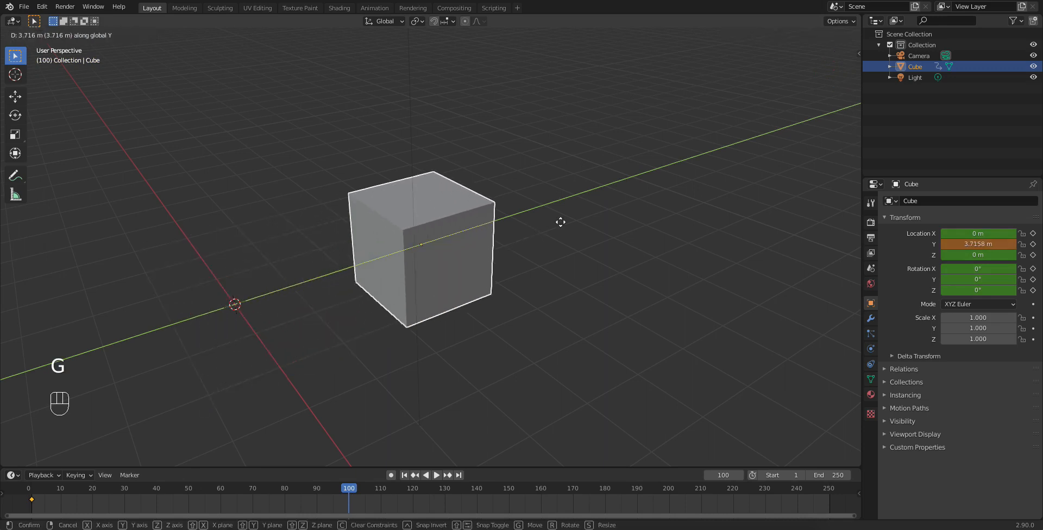
click(630, 196)
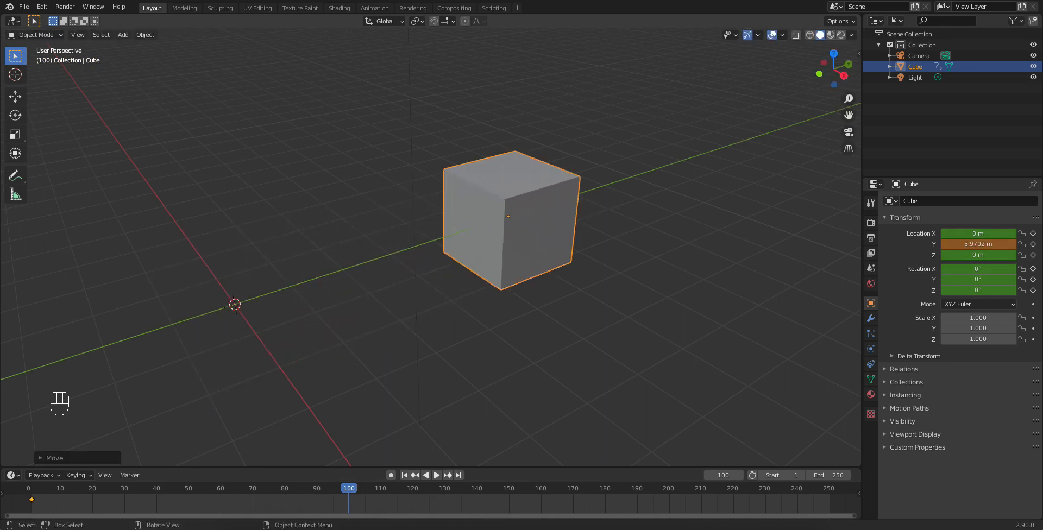
Step: Rotate the cube about 383° around the global Z axis and insert a Location & Rotation keyframe at frame 100
key(r)
key(z)
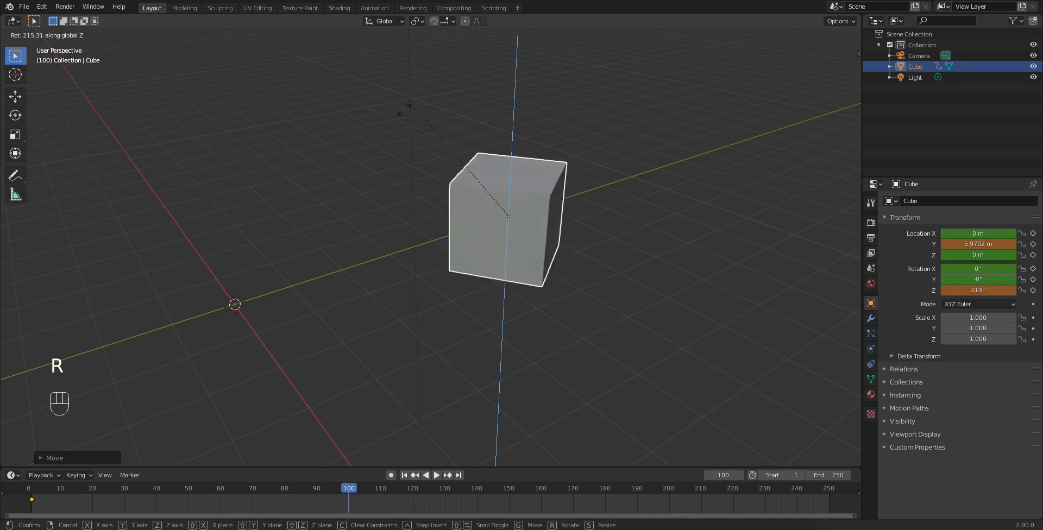
click(563, 315)
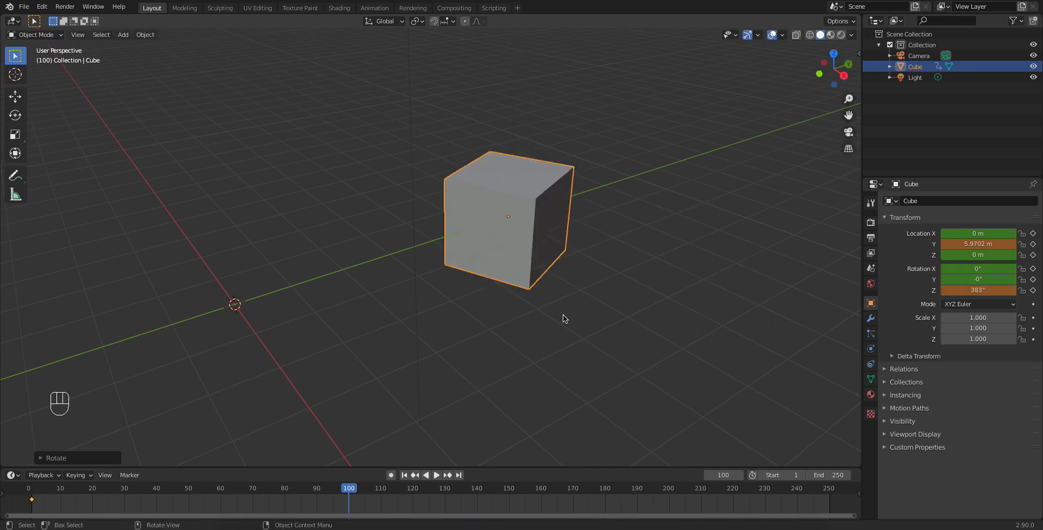
key(i)
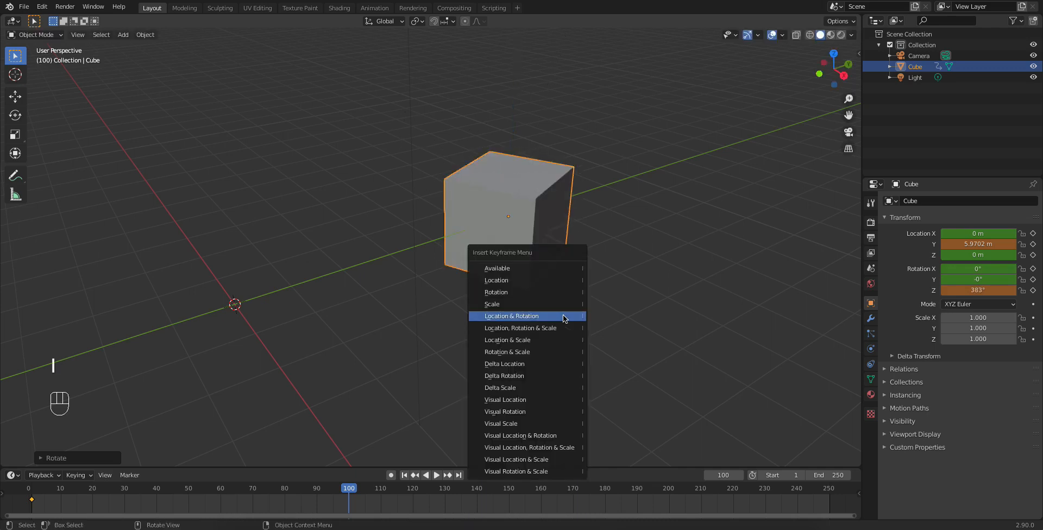
click(563, 315)
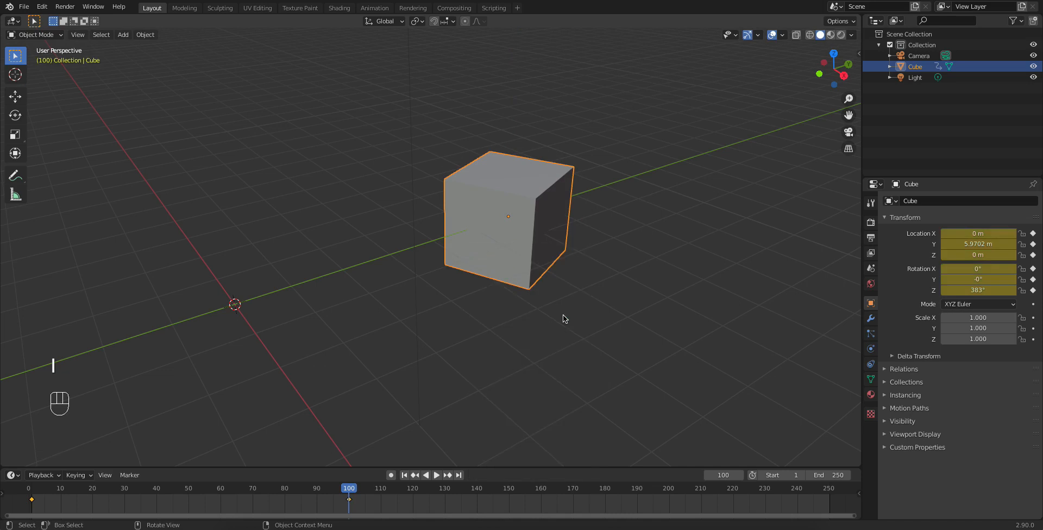
Step: Play the cube's location and rotation animation from the first frame, stopping it once the movement ends
click(403, 475)
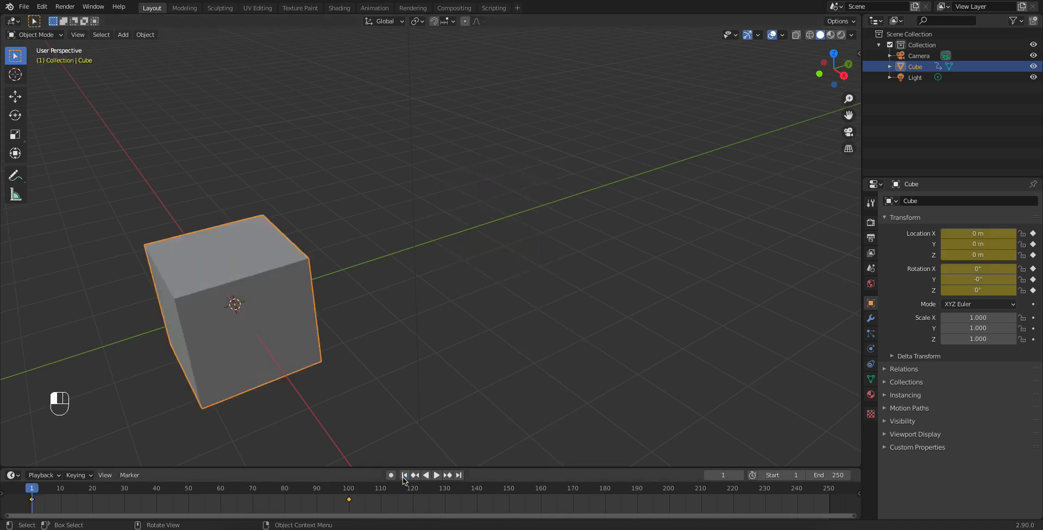
click(435, 475)
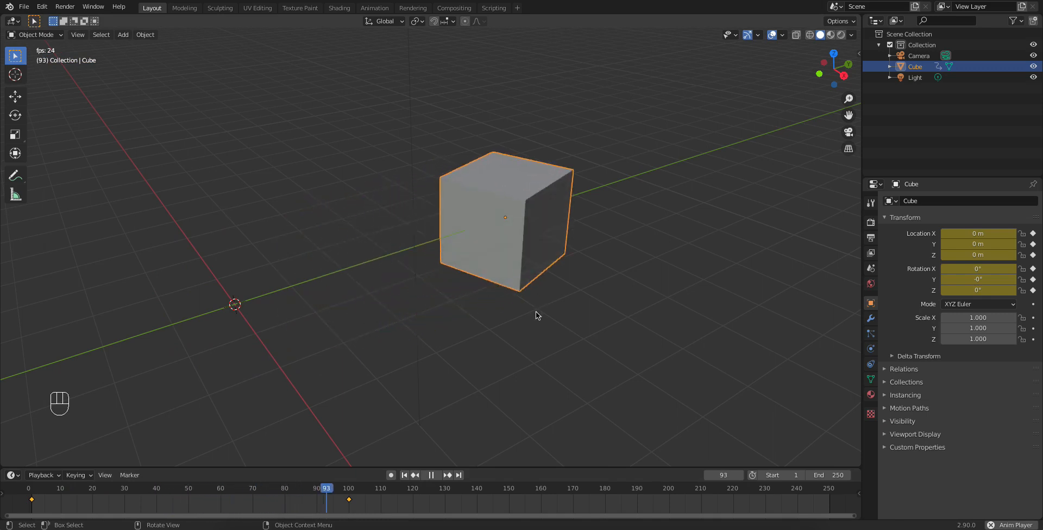
click(430, 475)
Step: Return to frame 1 and insert a Location, Rotation & Scale keyframe on the cube
click(404, 476)
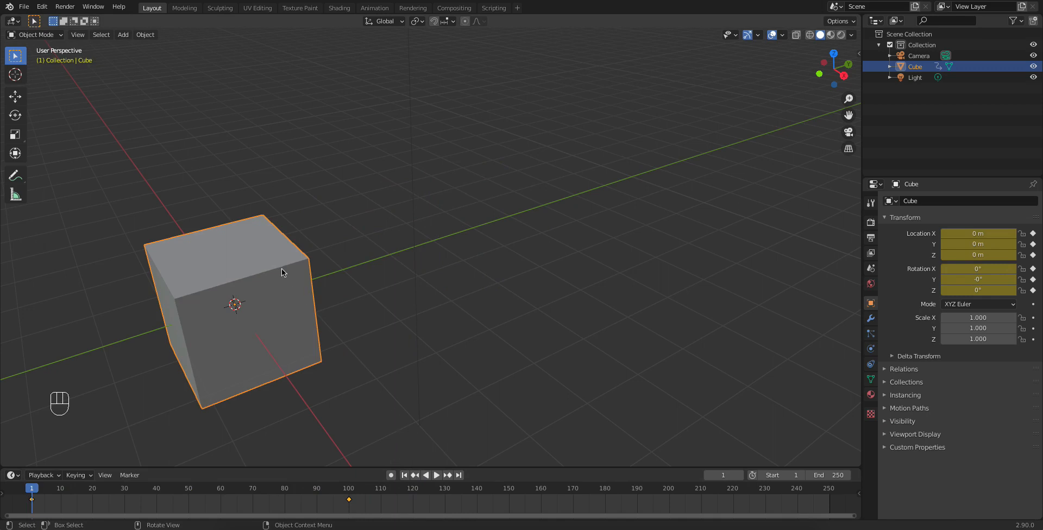
key(i)
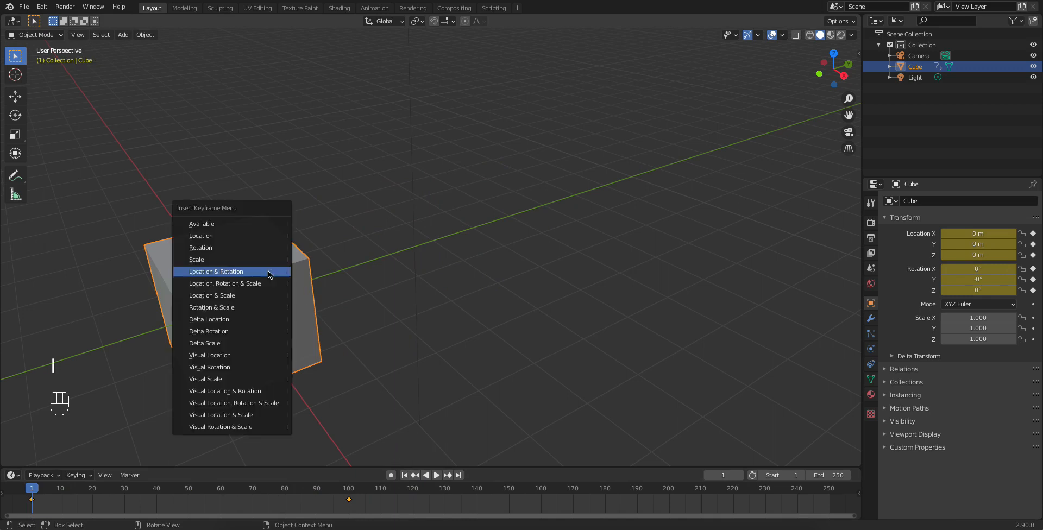
click(237, 284)
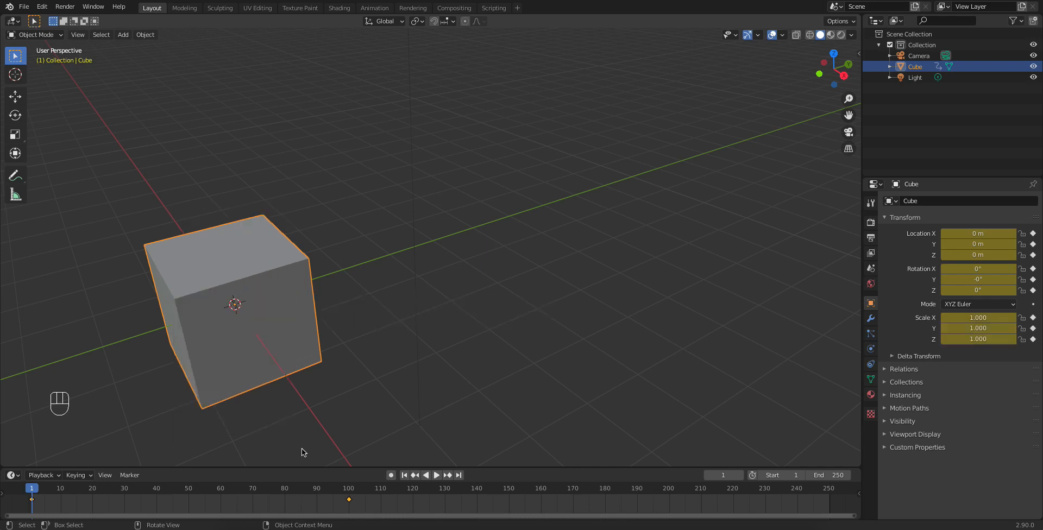
Step: At frame 100, scale the cube uniformly down to about 0.295 and insert a Location, Rotation & Scale keyframe
click(350, 489)
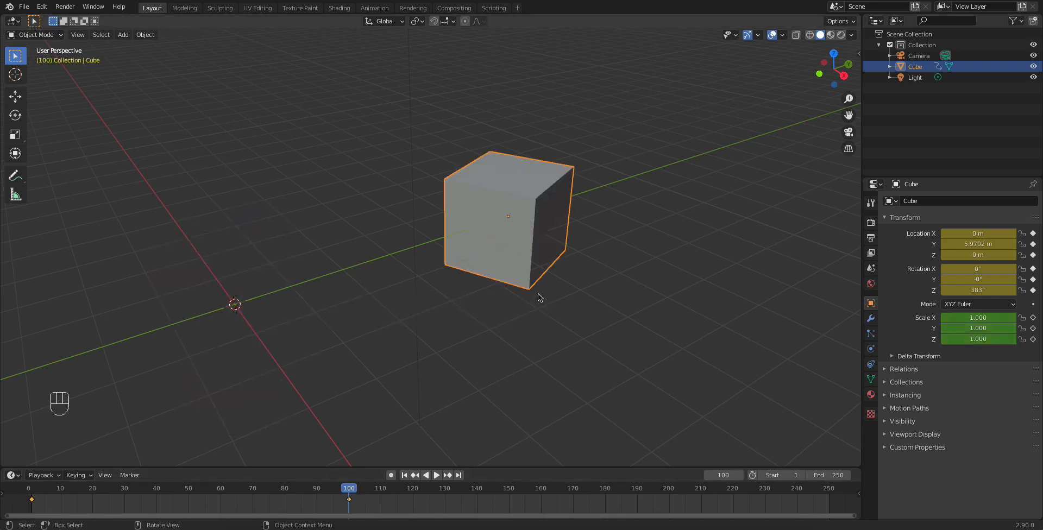
key(s)
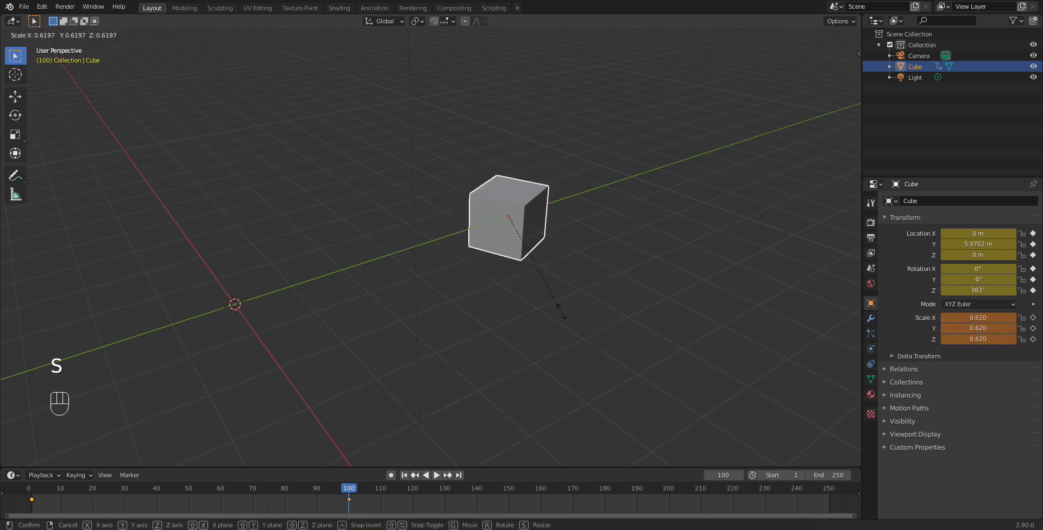
click(525, 248)
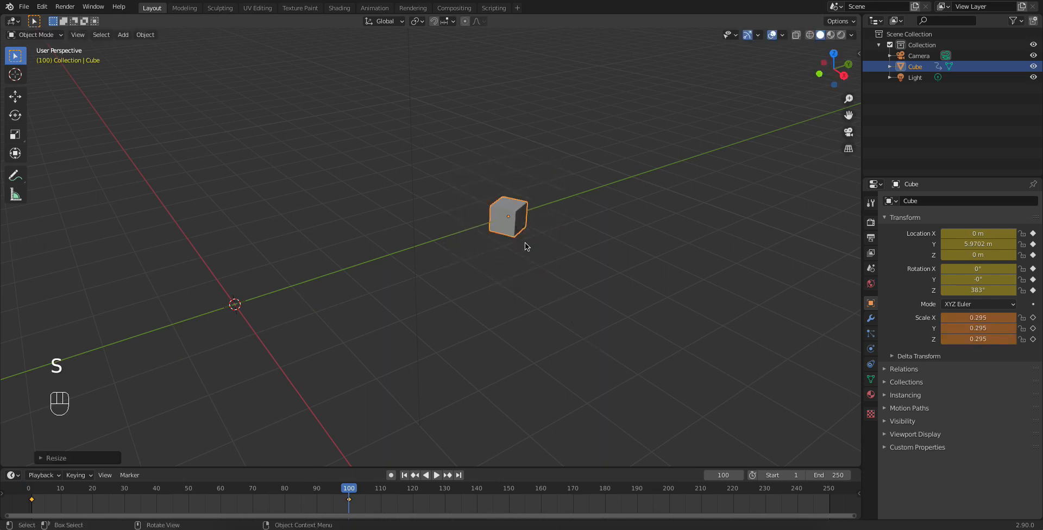
key(i)
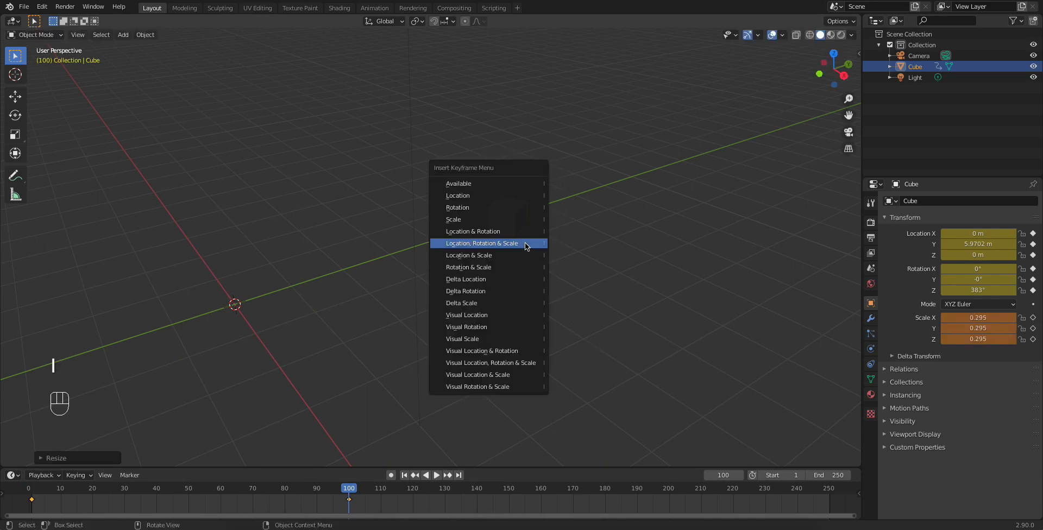
click(524, 243)
Step: Play the combined location, rotation and scale animation from the first frame, stop it and return to frame 1
click(404, 475)
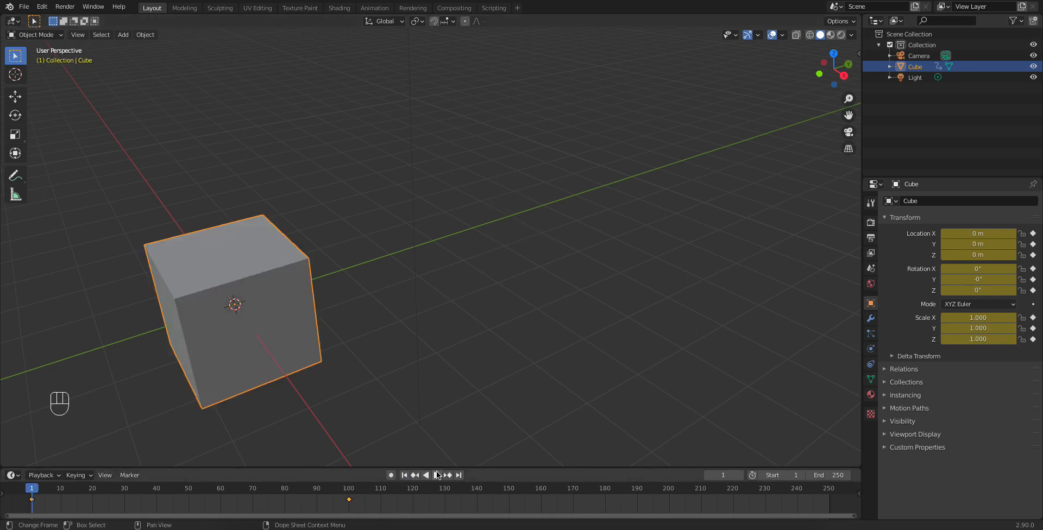
click(437, 476)
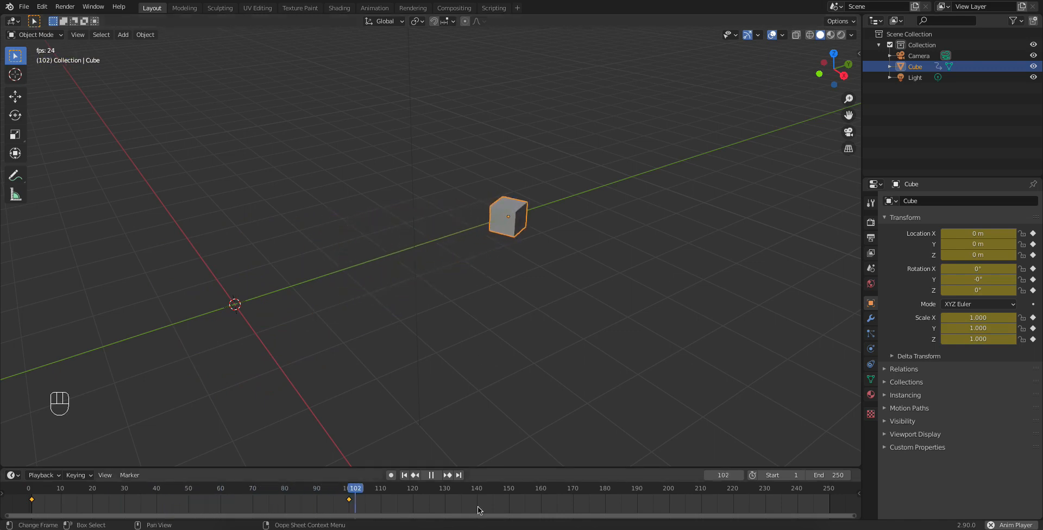
click(430, 476)
click(404, 476)
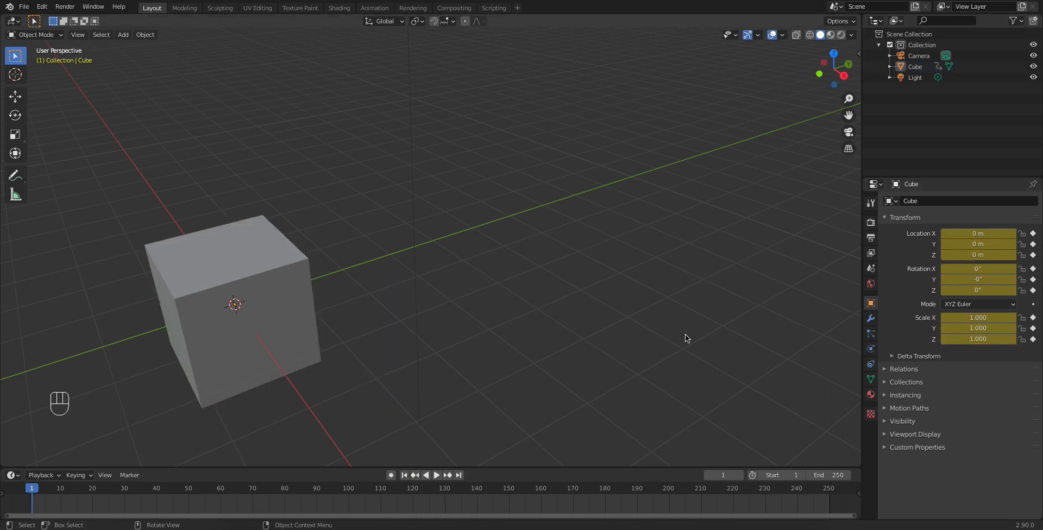
Step: Review the keyframe types offered for the selected cube without inserting any
scroll(239, 303, up, 2)
shift+middle_drag(239, 303, 372, 282)
click(373, 282)
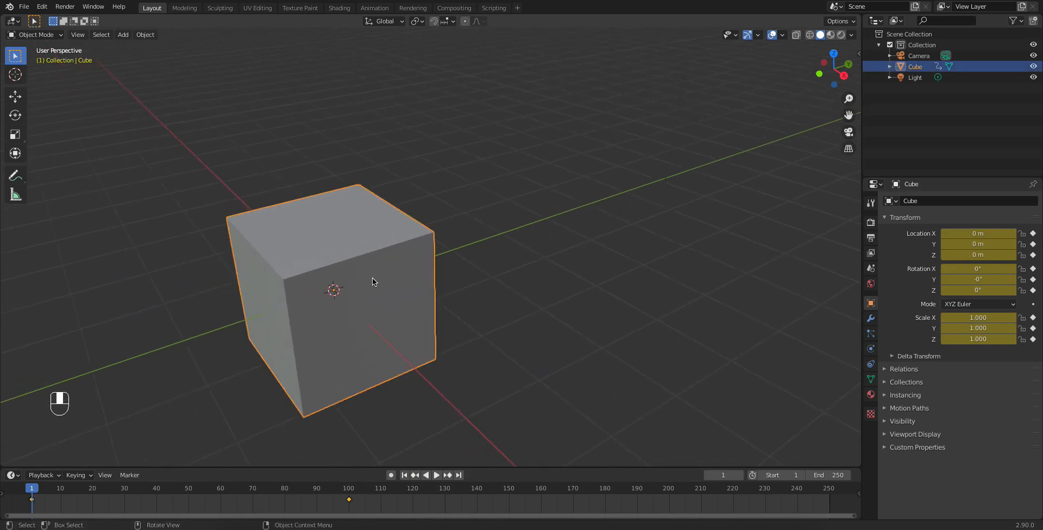
key(i)
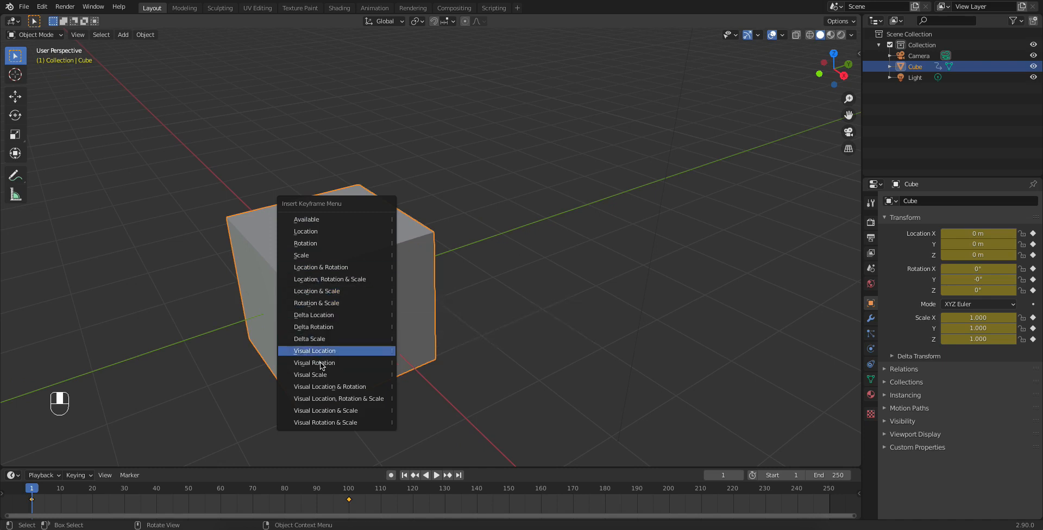
key(i)
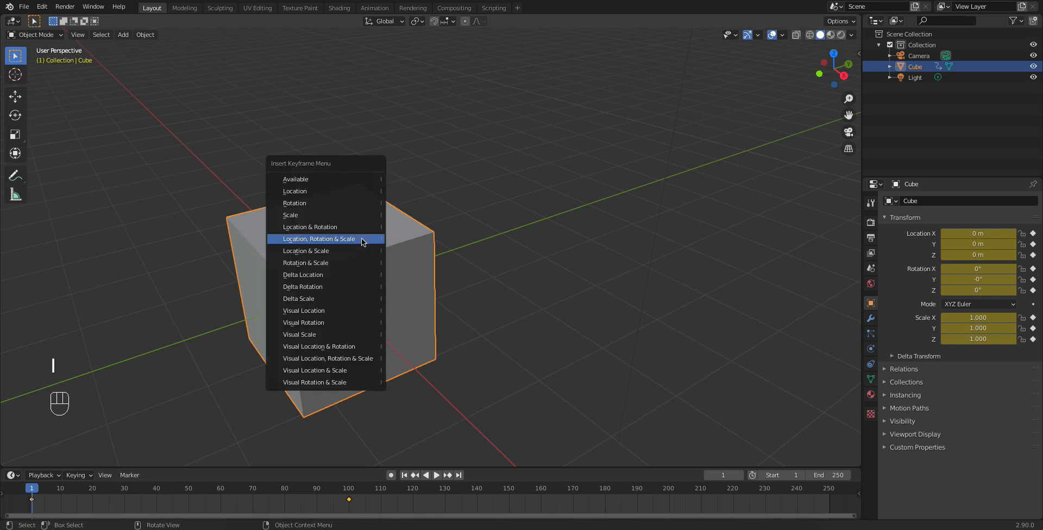
click(585, 218)
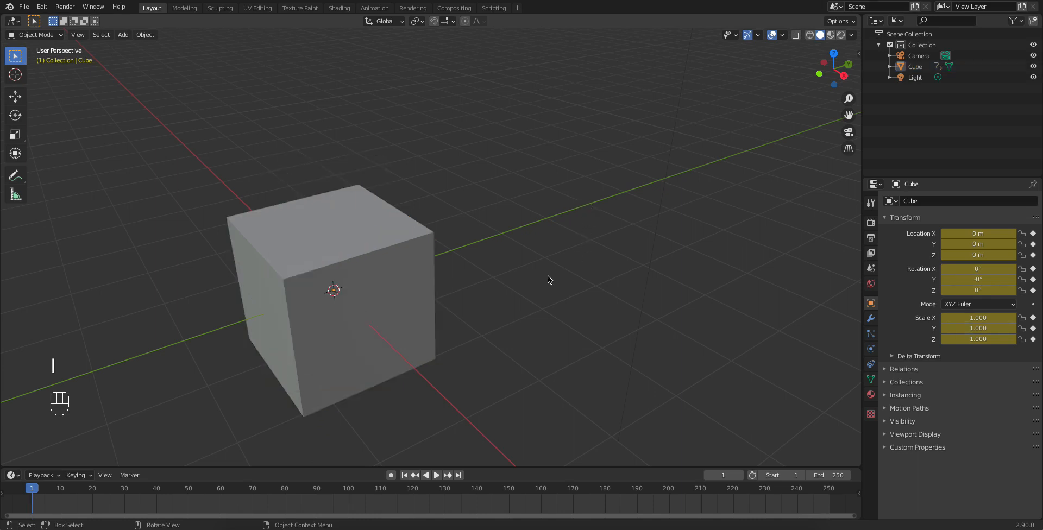
Step: Reselect the cube to show its keyframes and deselect those keyframes in the timeline
middle_drag(279, 256, 348, 222)
scroll(290, 262, up, 2)
click(588, 303)
click(397, 259)
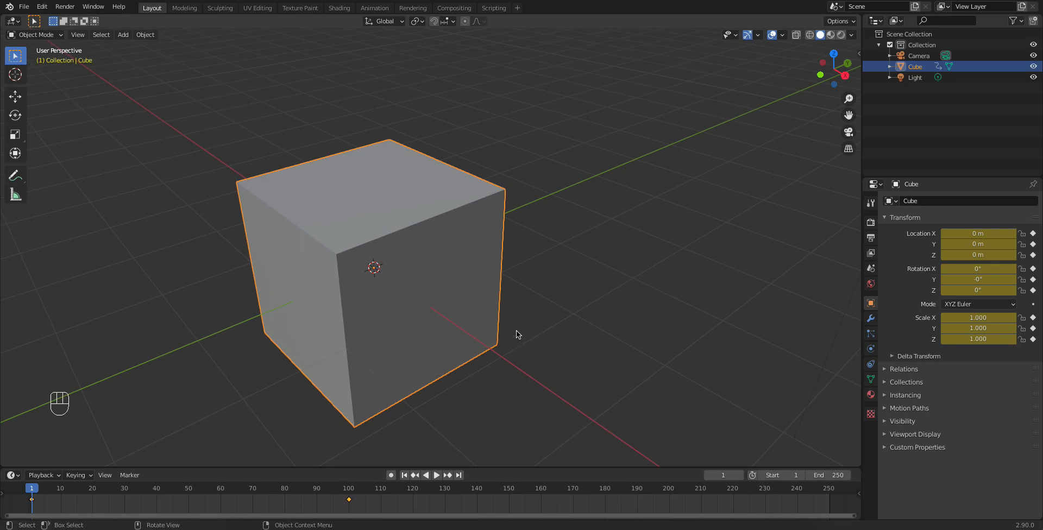
scroll(516, 331, down, 1)
shift+middle_drag(519, 305, 450, 323)
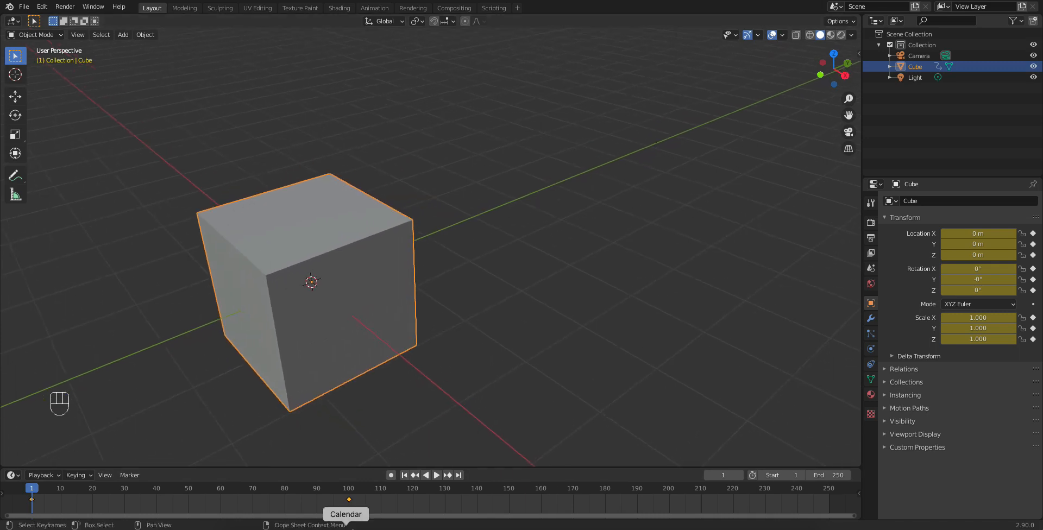
click(356, 506)
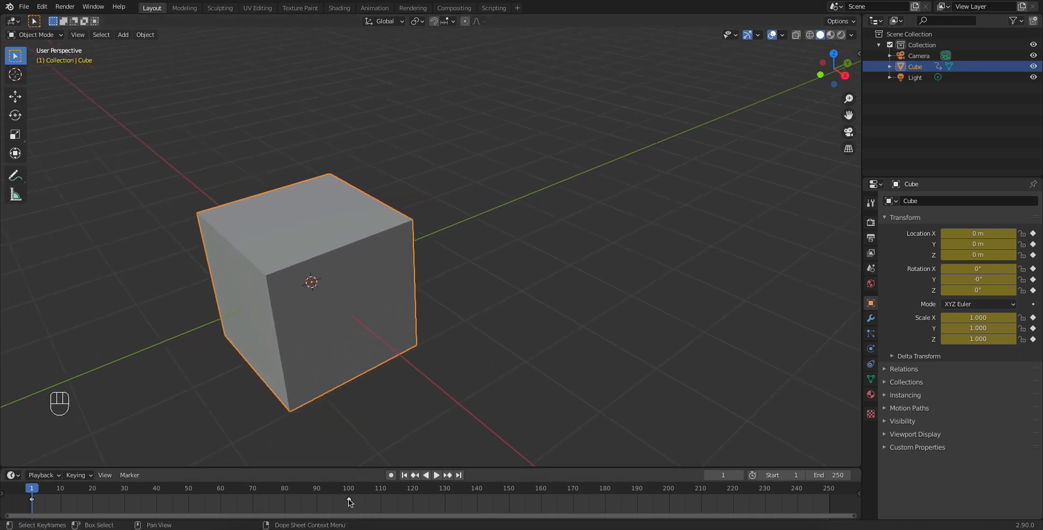
Step: Replay the cube's combined animation to about the middle, stop it and go back to frame 1
click(437, 476)
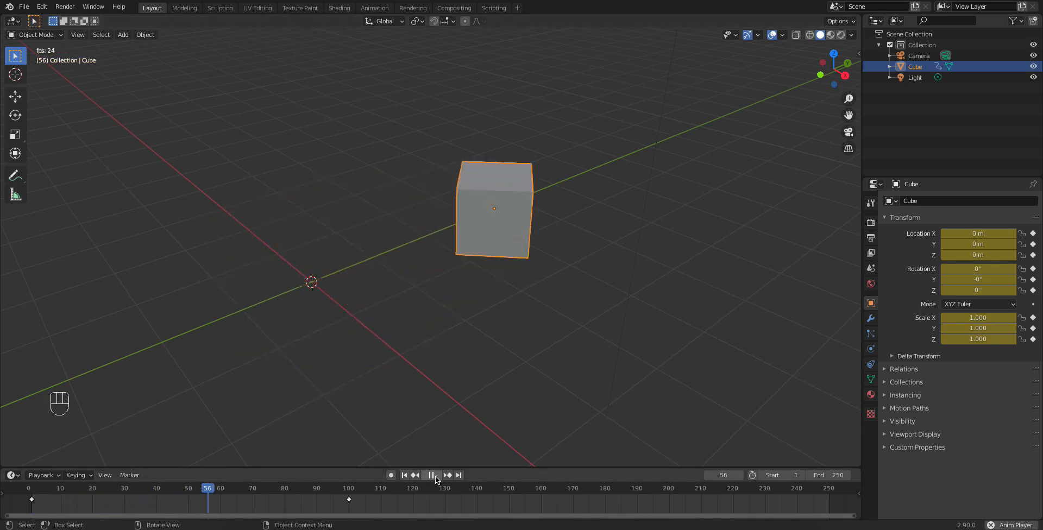
click(435, 476)
click(405, 475)
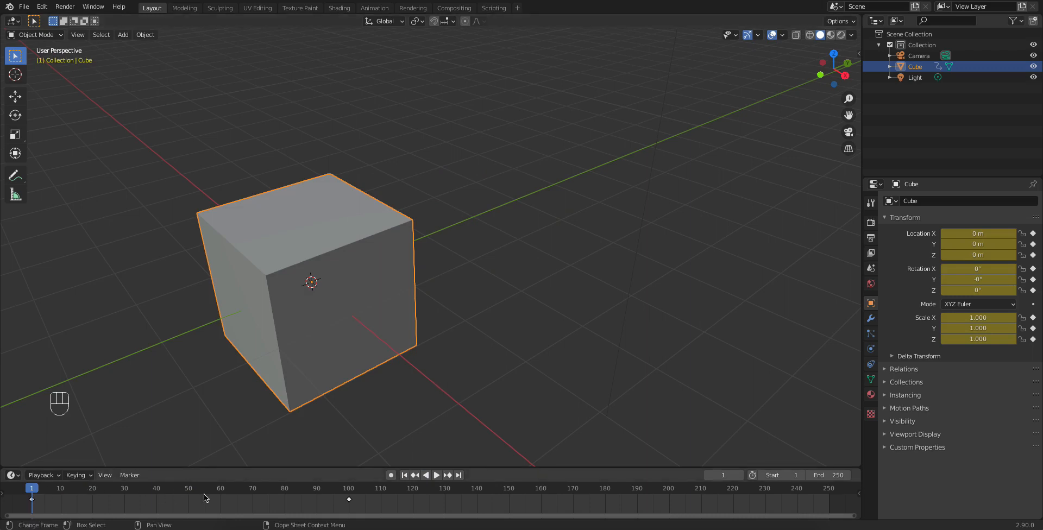
Step: Select the cube's end keyframe at frame 100 and move it to frame 40 to shorten the animation
scroll(412, 363, down, 2)
middle_drag(411, 363, 487, 289)
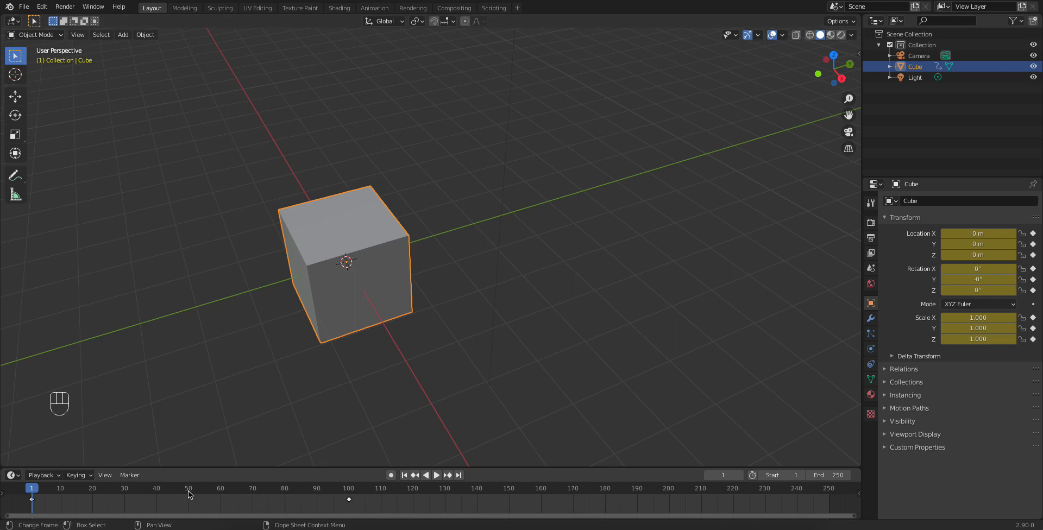
click(349, 501)
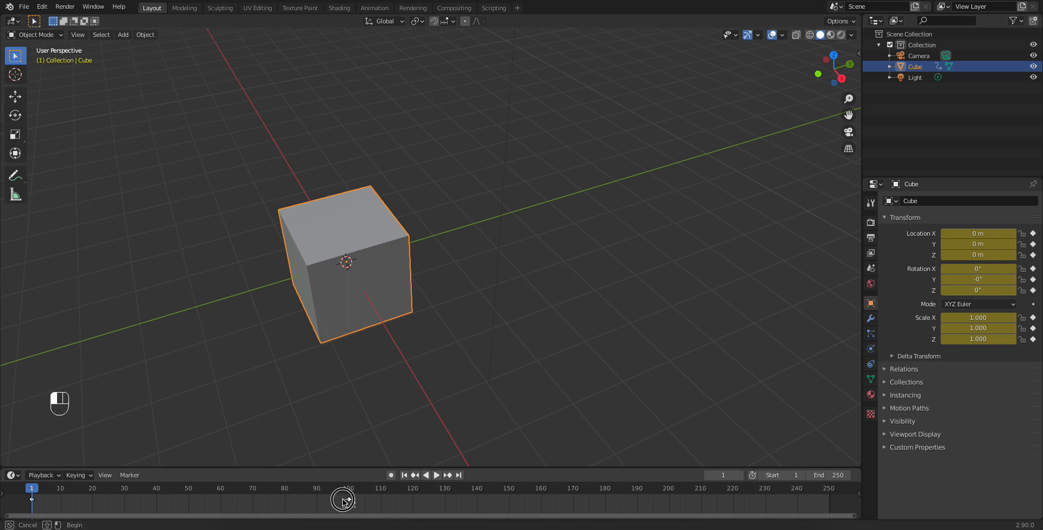
click(353, 506)
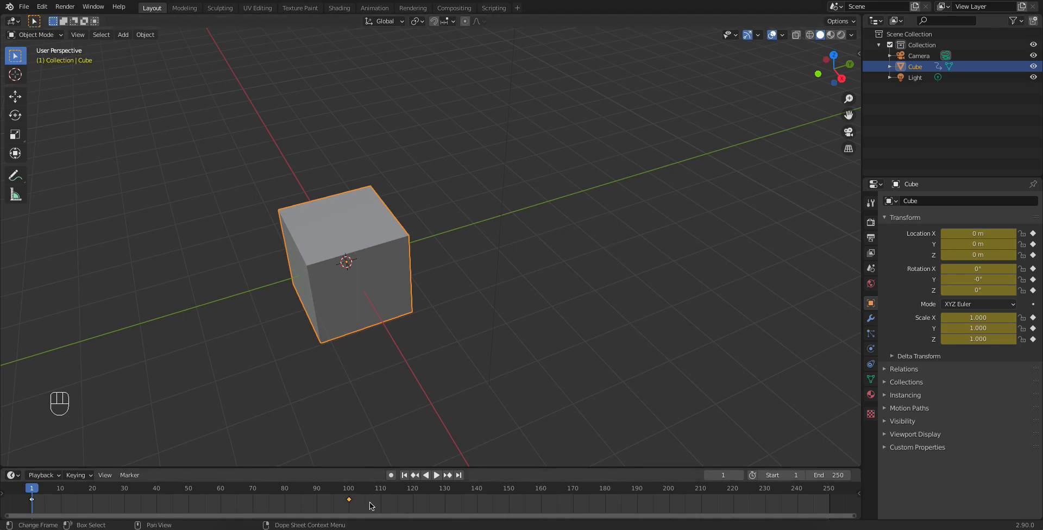
key(g)
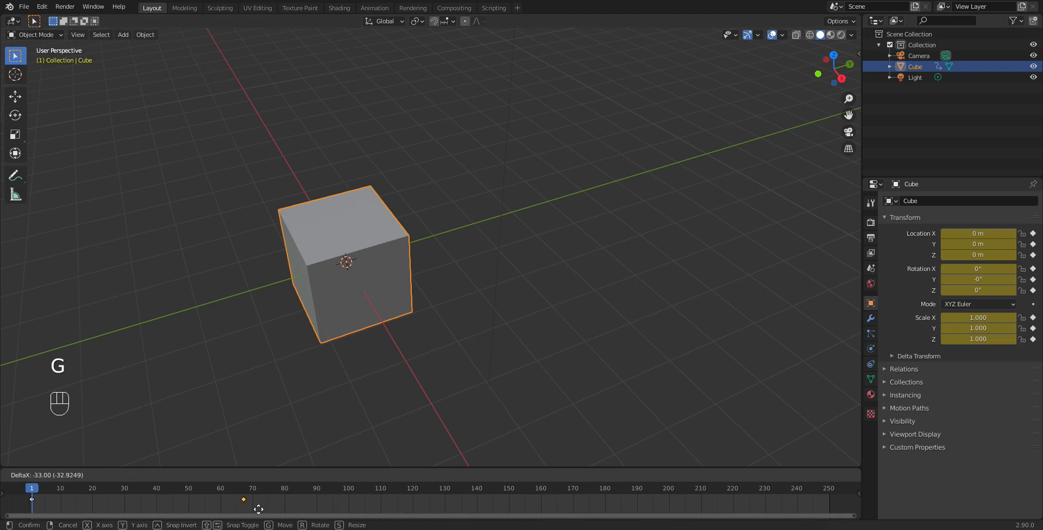
click(175, 505)
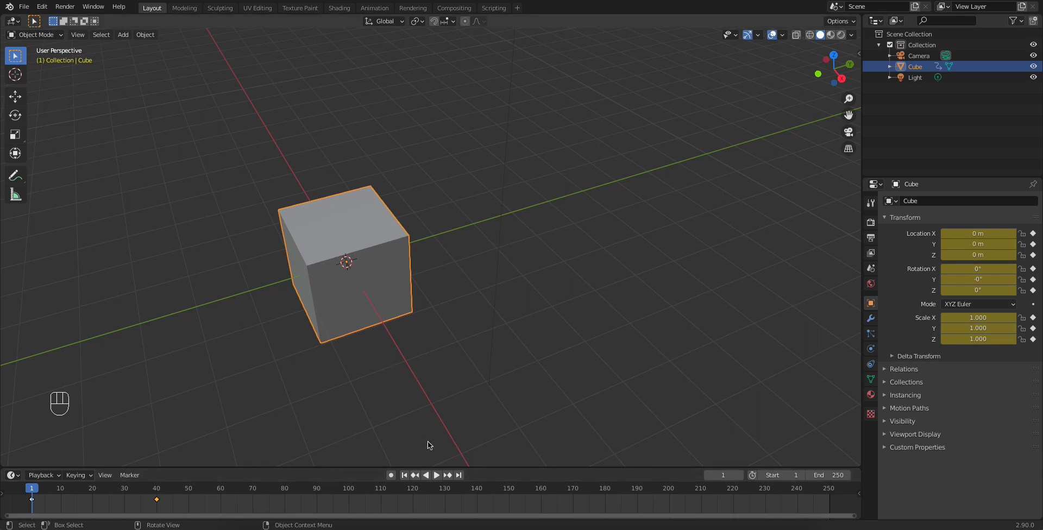
Step: Play the shortened animation twice, stopping it and returning to frame 1 each time
click(436, 476)
click(435, 475)
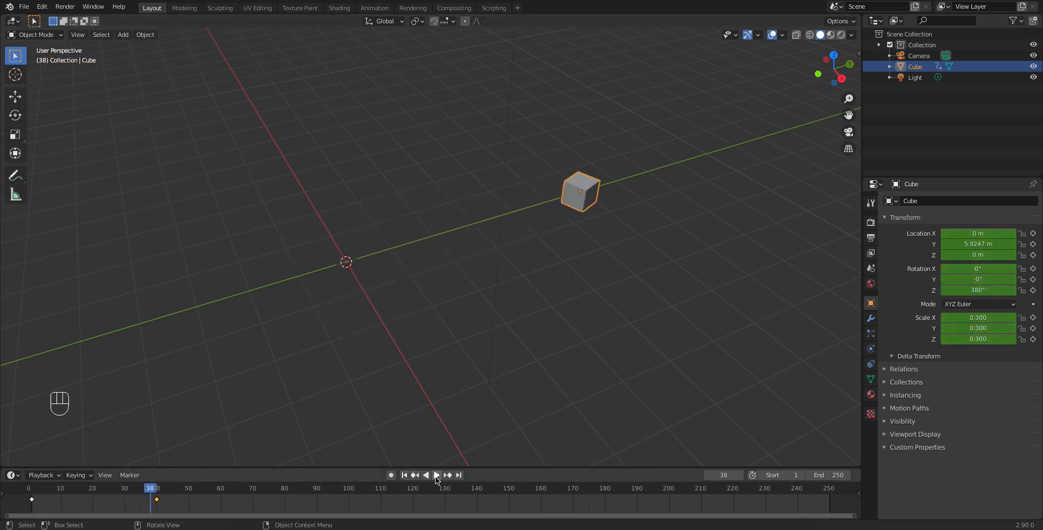
click(403, 475)
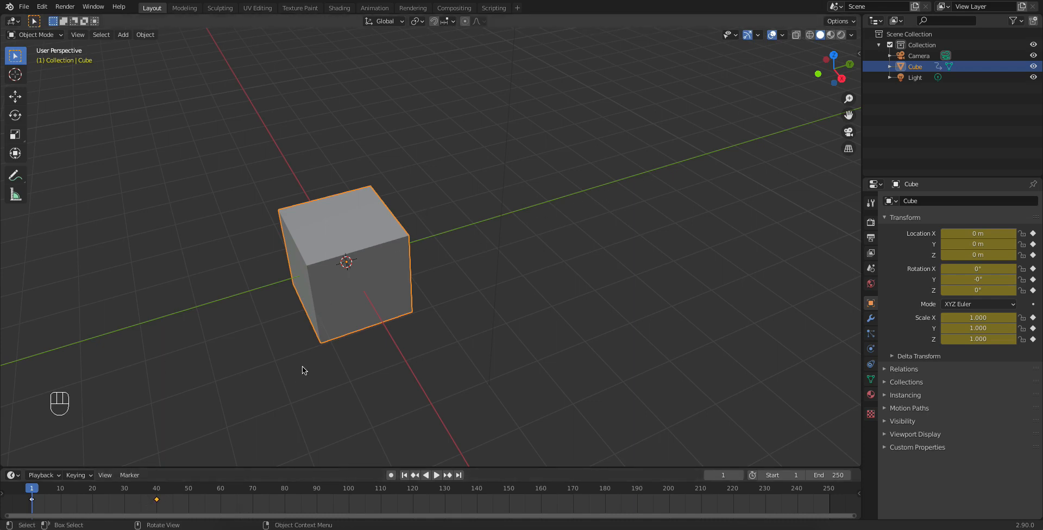
click(437, 476)
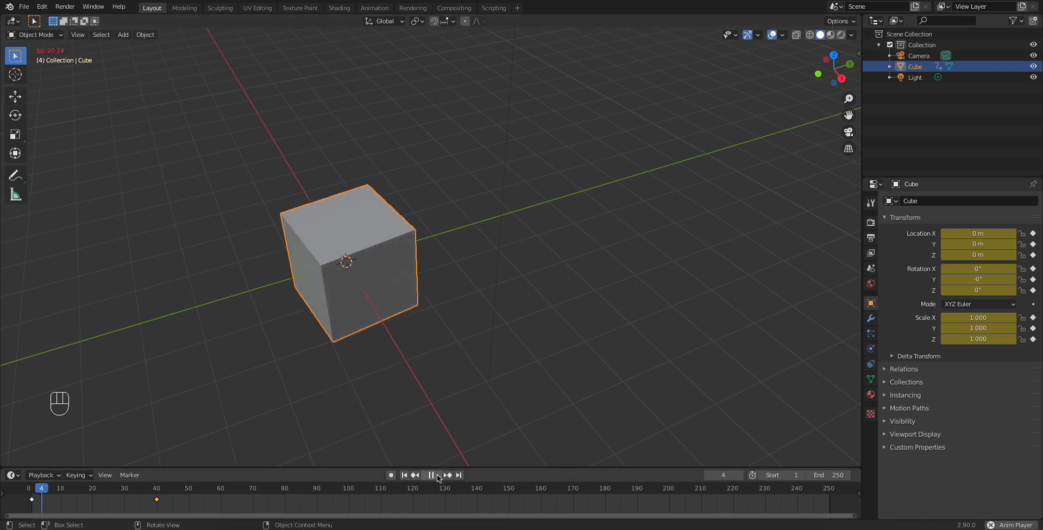
click(432, 476)
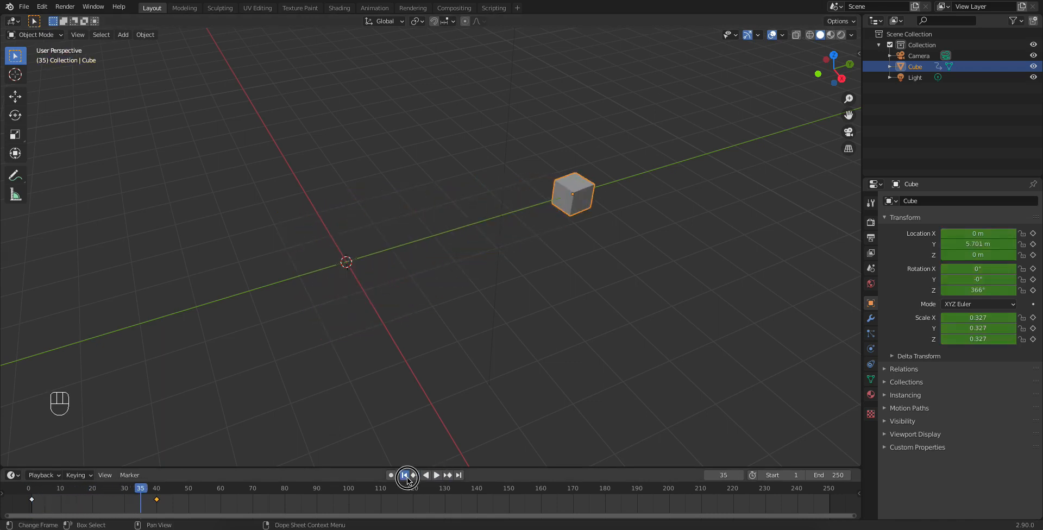
click(404, 475)
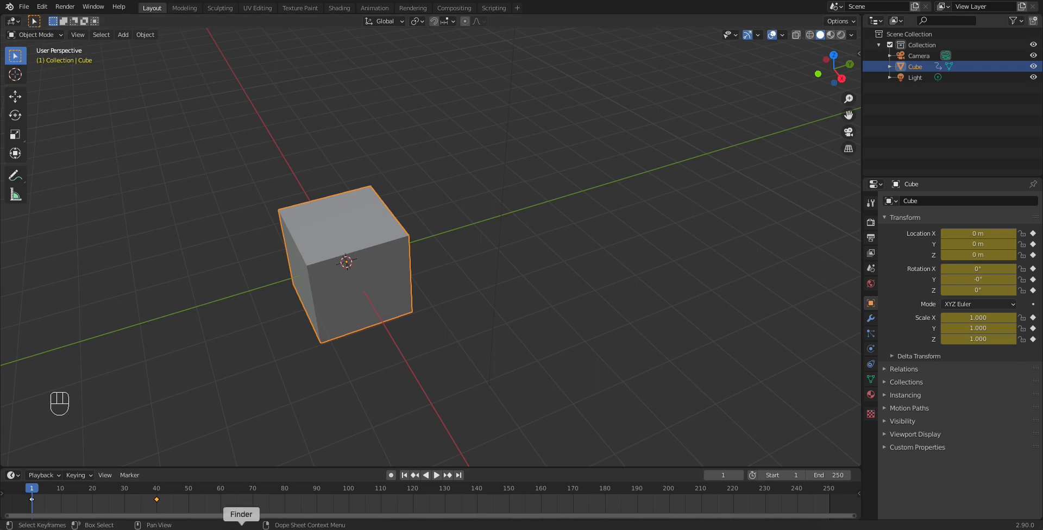
Step: Move the cube's end keyframe out to frame 200 to lengthen the animation
click(167, 510)
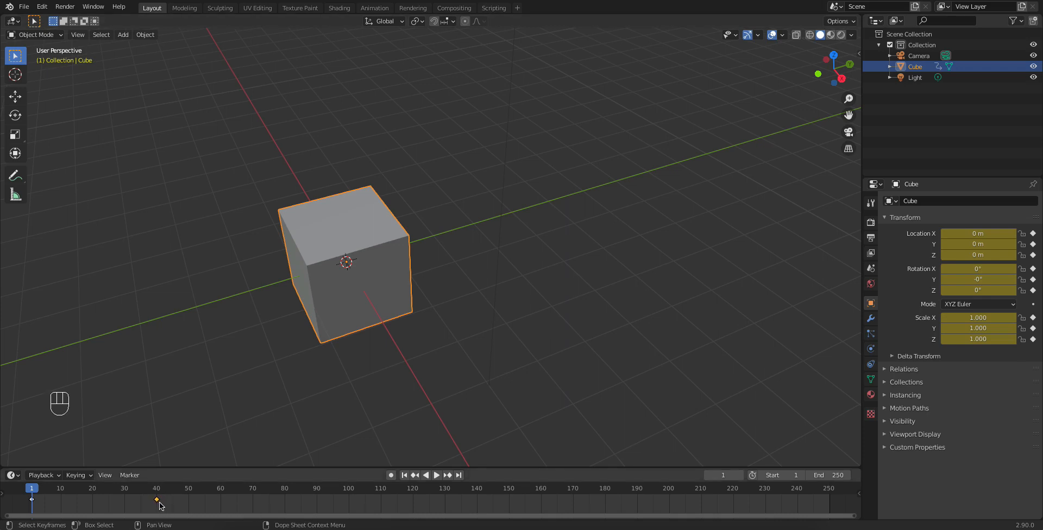
key(g)
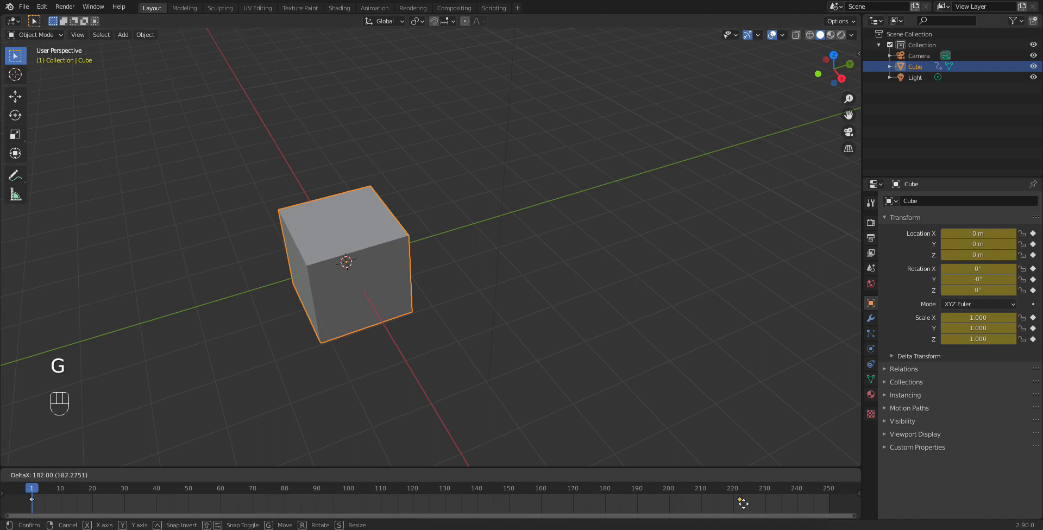
click(672, 514)
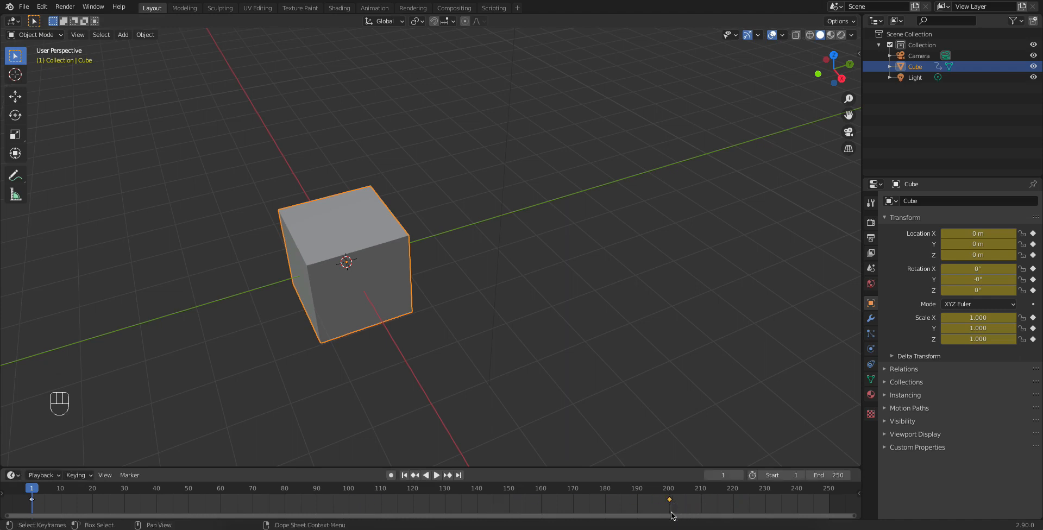
Step: Play the lengthened animation to about frame 151, stop it and return to the first frame
click(432, 472)
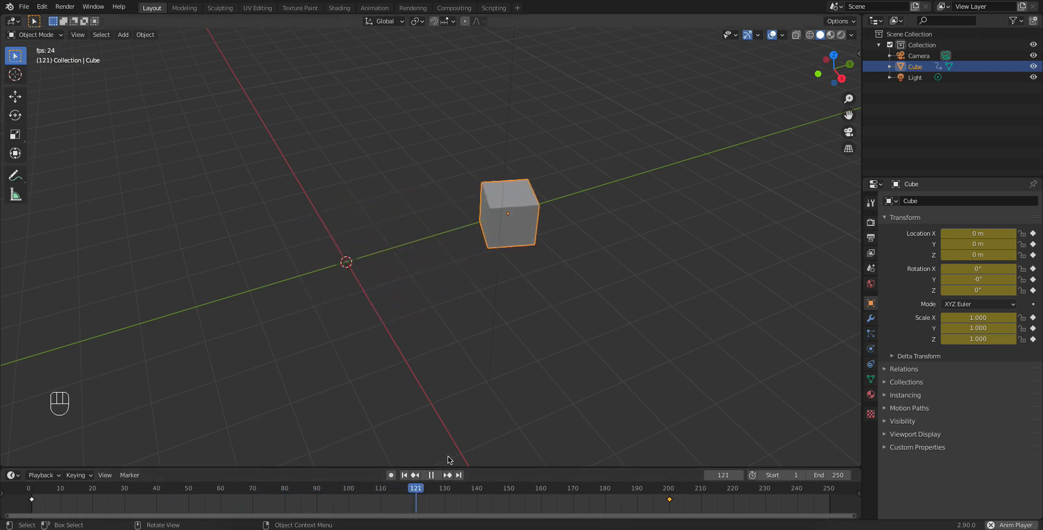
key(space)
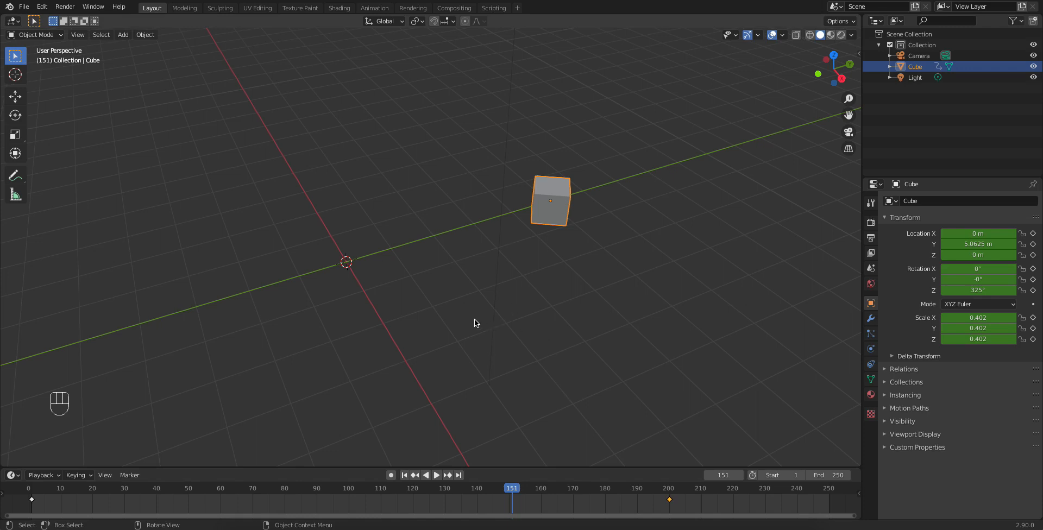
click(404, 475)
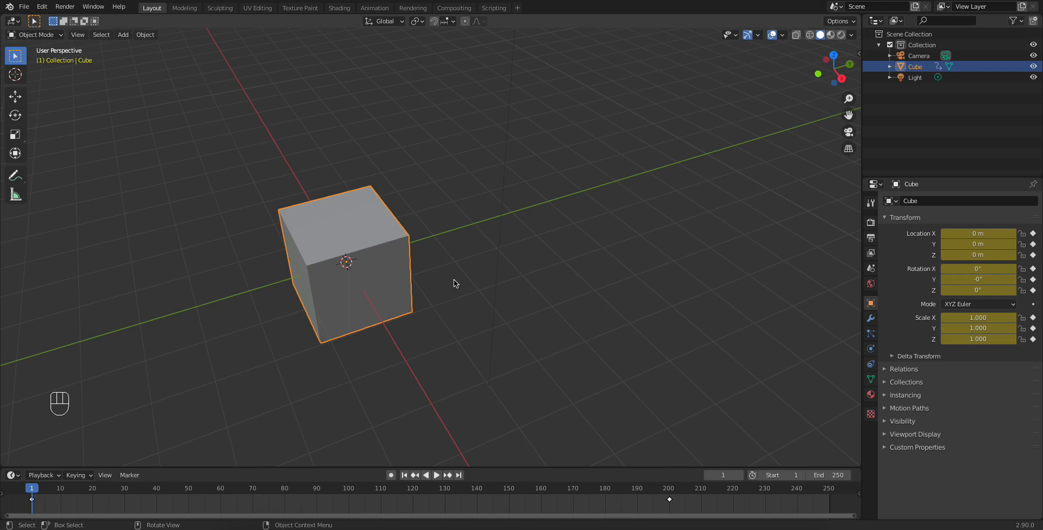
Step: Reselect the cube and move its end keyframe from frame 200 to frame 100
click(438, 335)
middle_drag(415, 354, 415, 353)
click(393, 295)
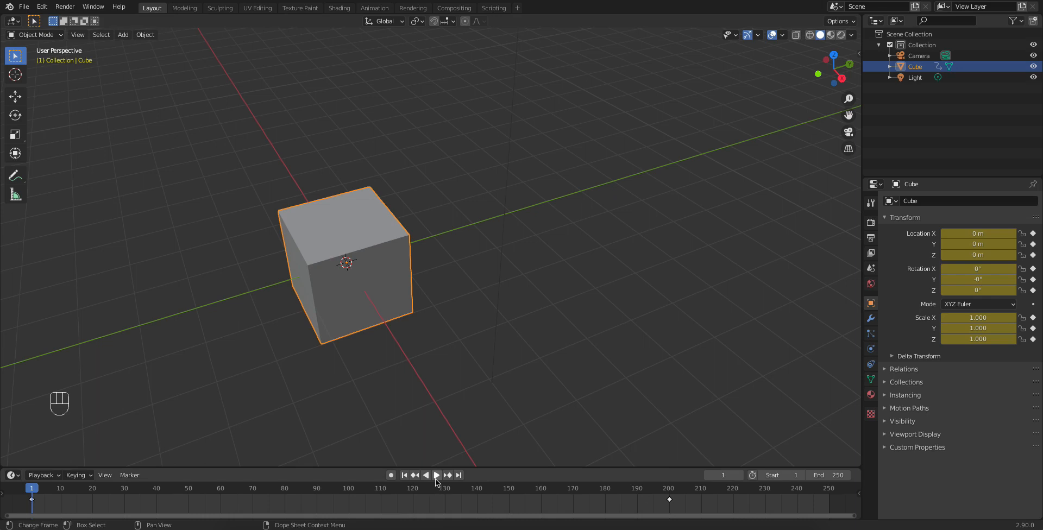
click(670, 499)
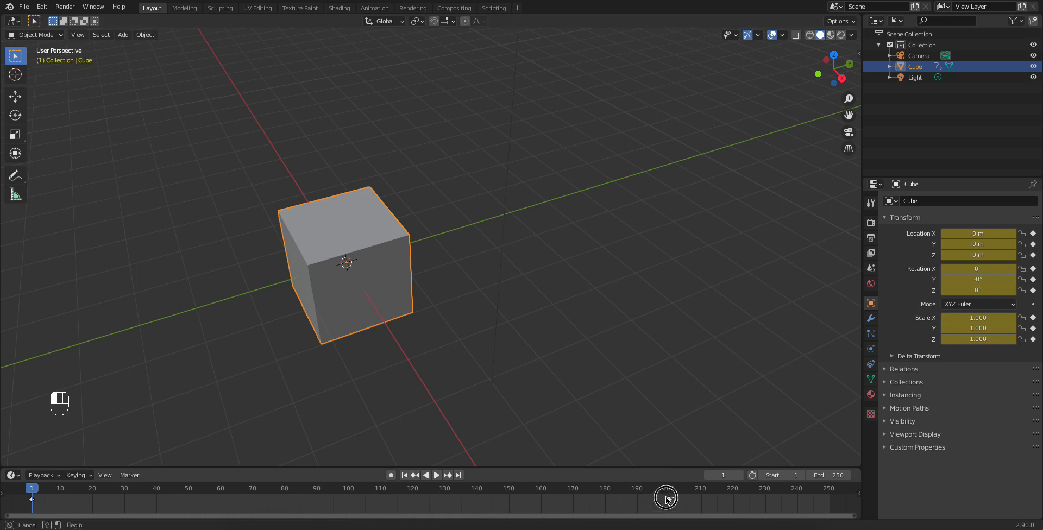
drag(670, 499, 349, 503)
click(348, 502)
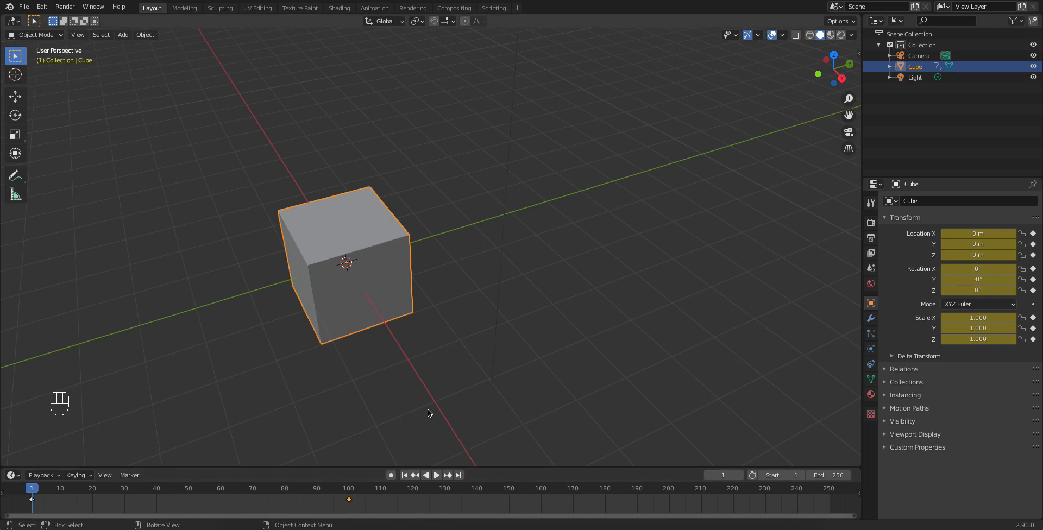
Step: Deselect the cube and play its animation twice, stopping and going back to frame 1 each time
click(428, 409)
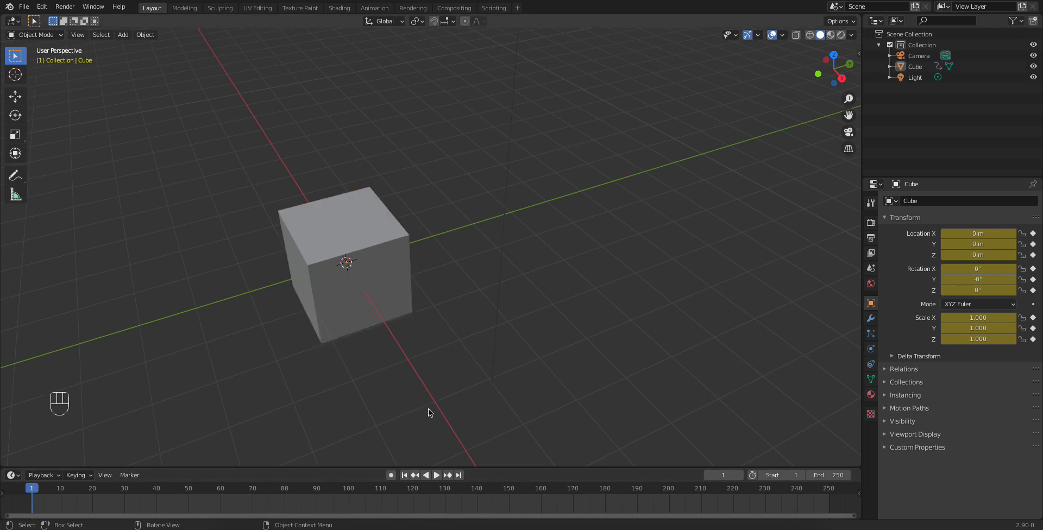
click(437, 475)
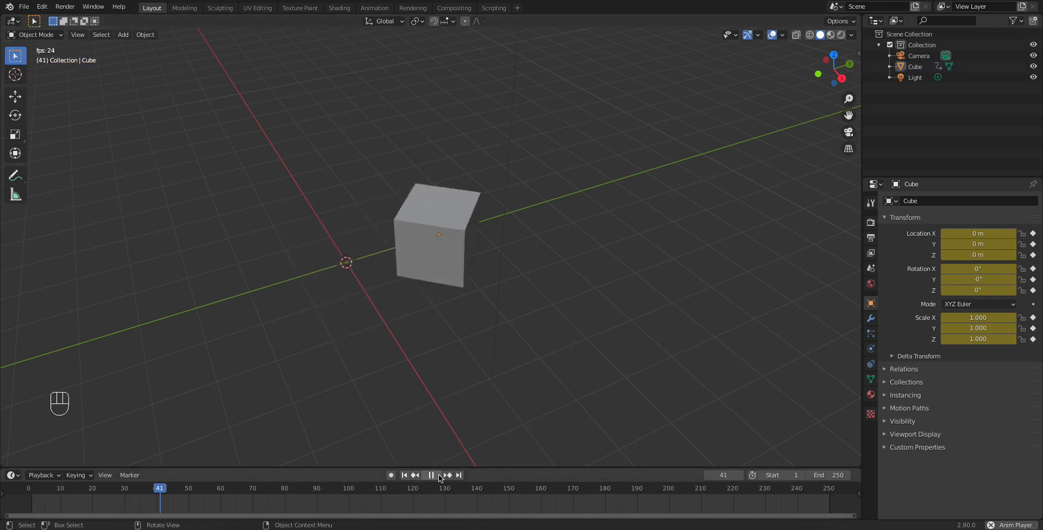
click(435, 476)
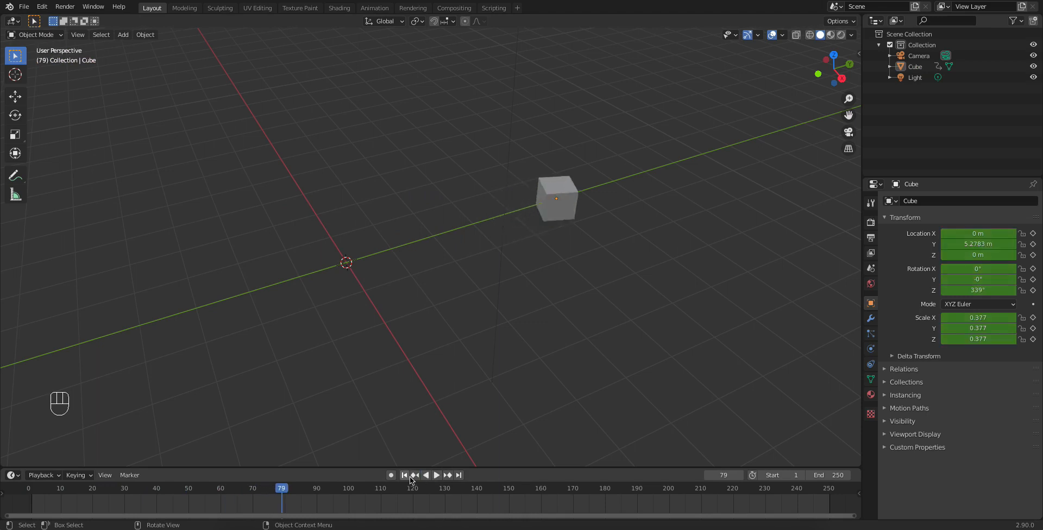
click(404, 475)
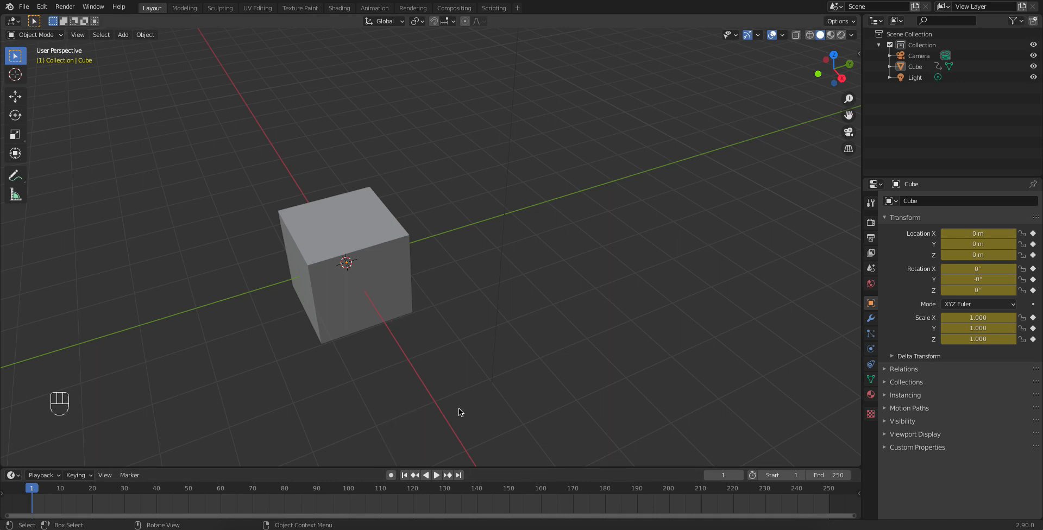
click(436, 476)
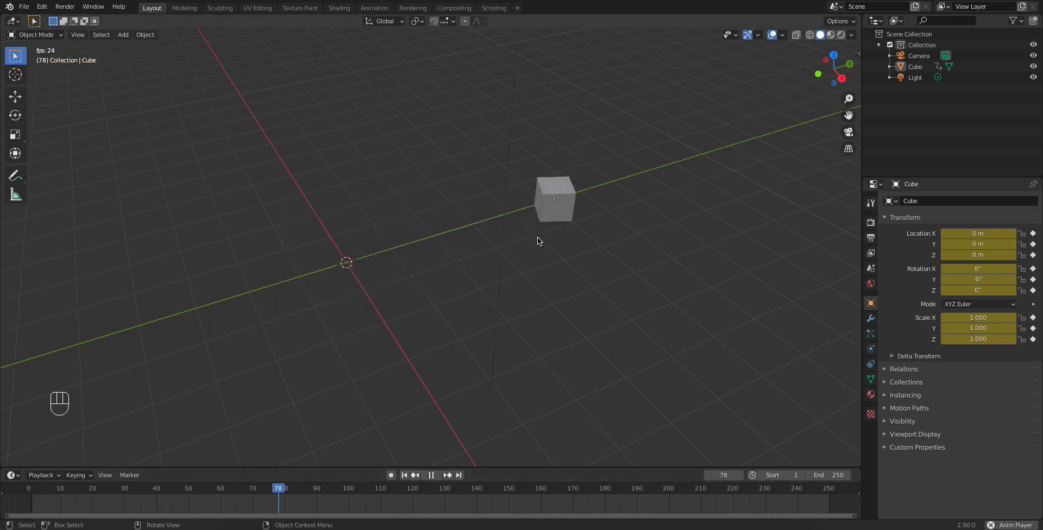
click(430, 476)
click(404, 475)
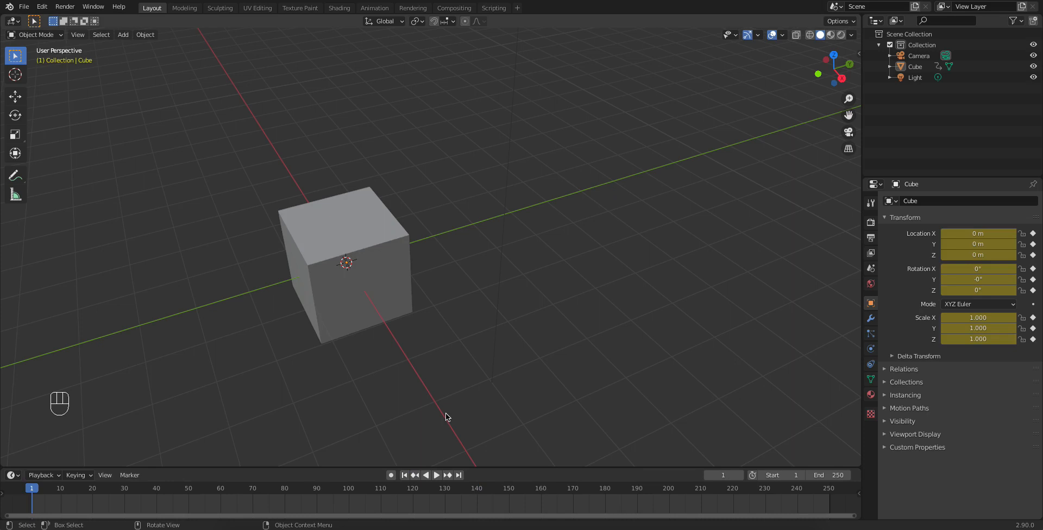
Step: Switch to the Animation workspace and review the Dope Sheet modes and the available editor types
middle_drag(420, 340, 417, 341)
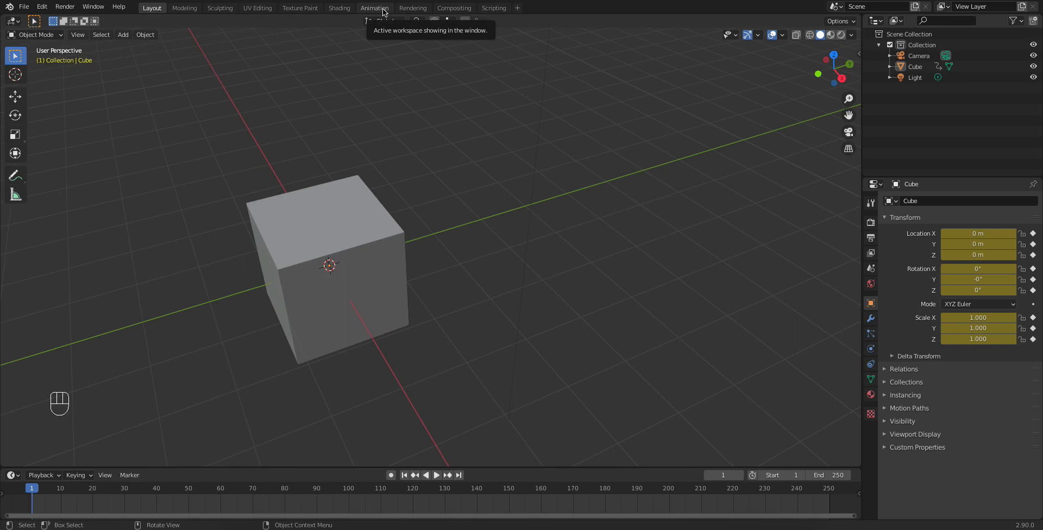
middle_drag(276, 328, 281, 295)
scroll(282, 295, up, 1)
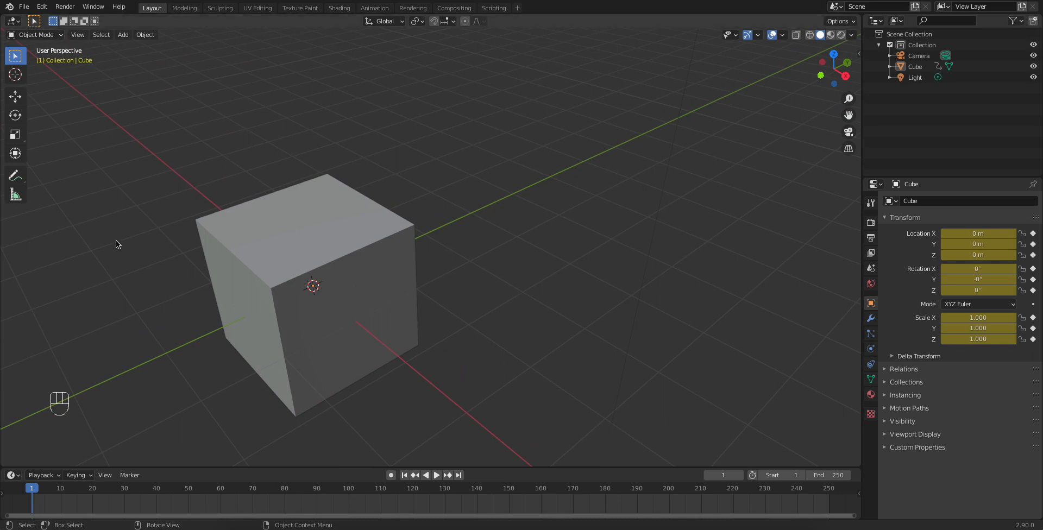
click(381, 9)
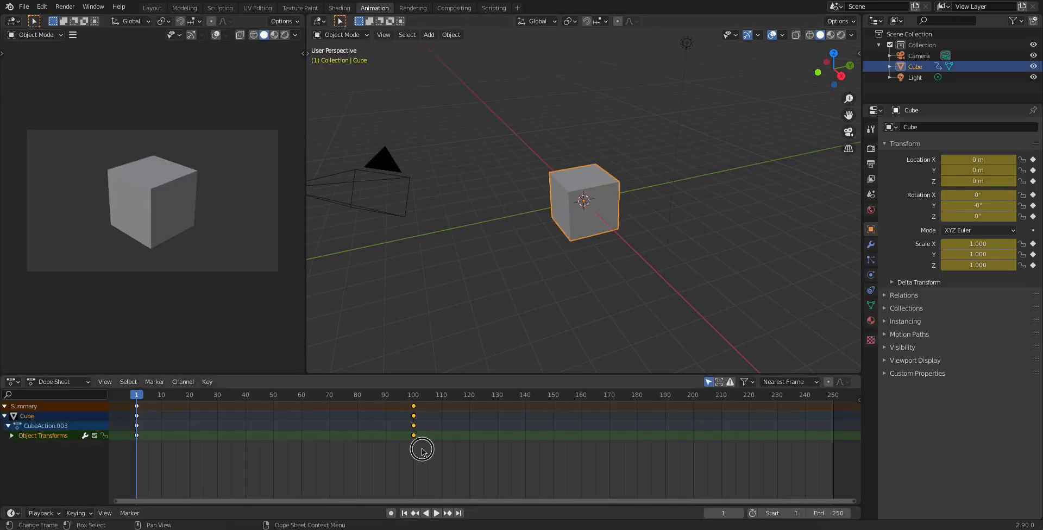
click(55, 383)
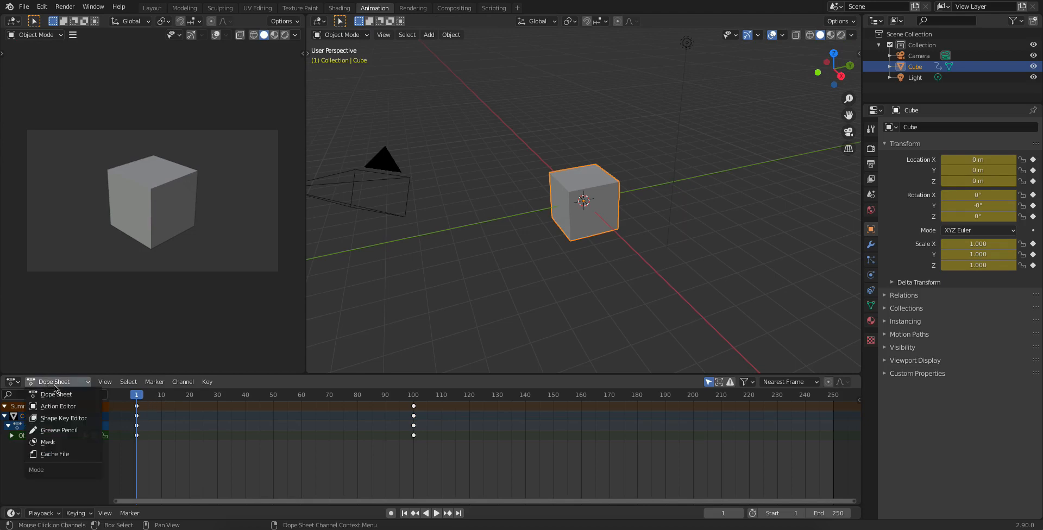
click(14, 383)
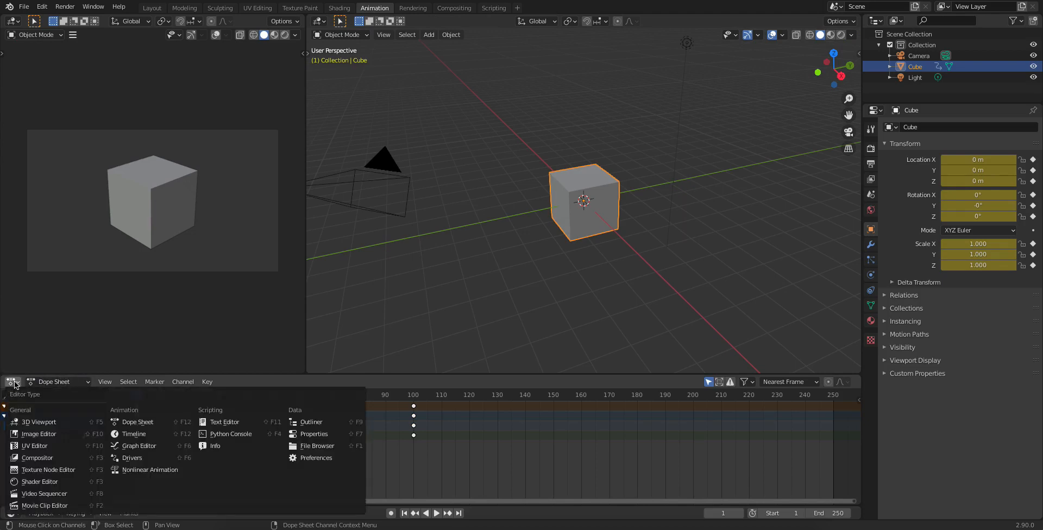
Step: In the Layout workspace, change the 3D viewport area to the Dope Sheet and select the cube's keyframes at frame 100
click(151, 8)
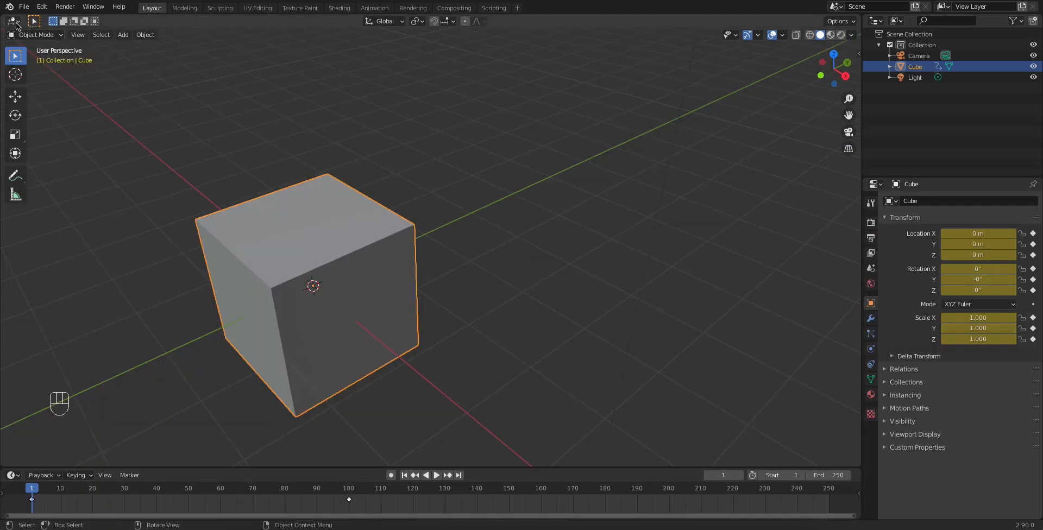
click(15, 23)
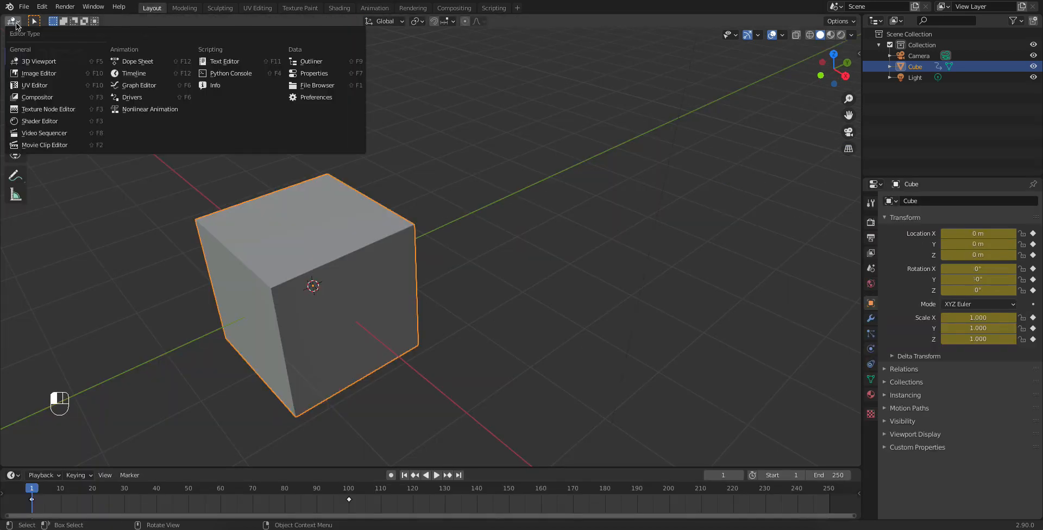
click(125, 63)
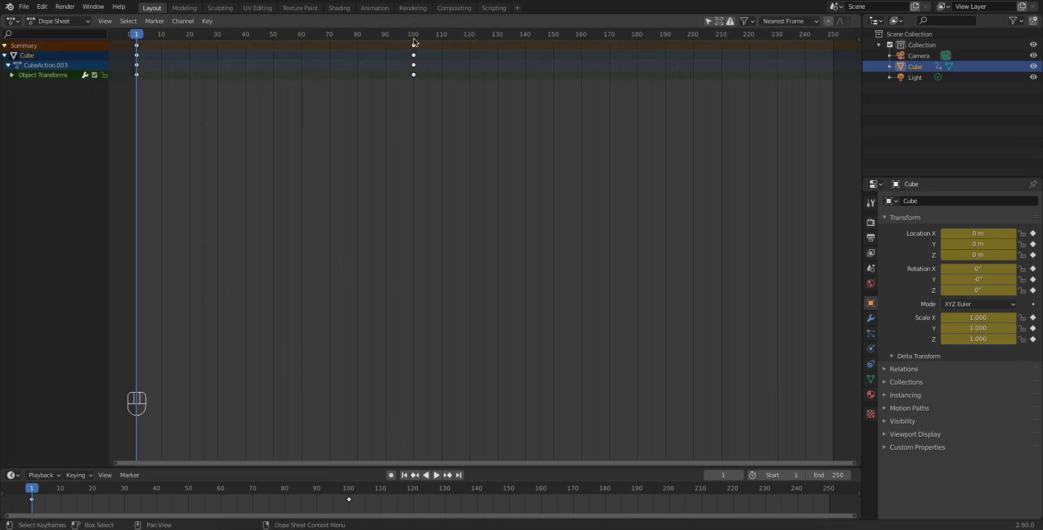
click(413, 65)
Step: Change the Dope Sheet area back to the 3D Viewport
click(12, 21)
click(11, 23)
click(10, 22)
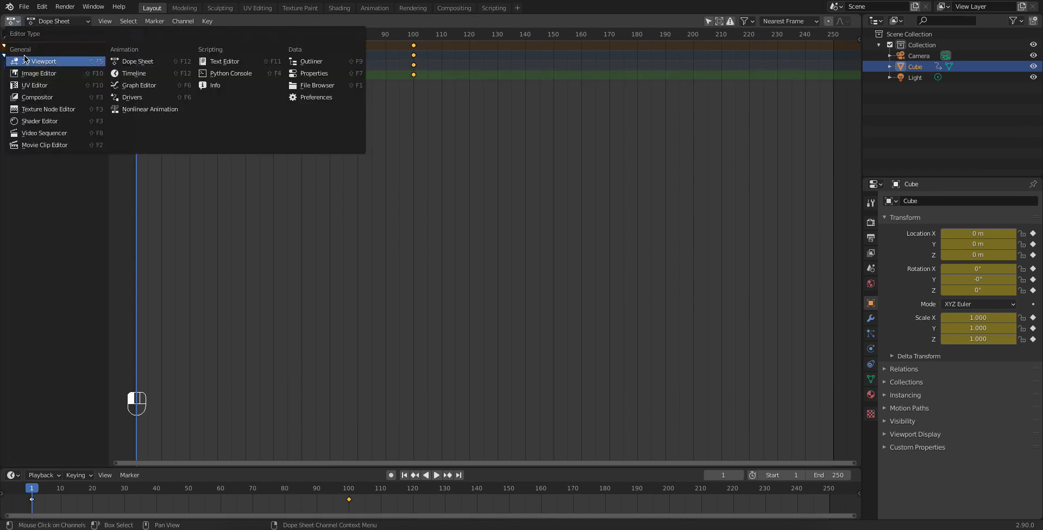
click(25, 63)
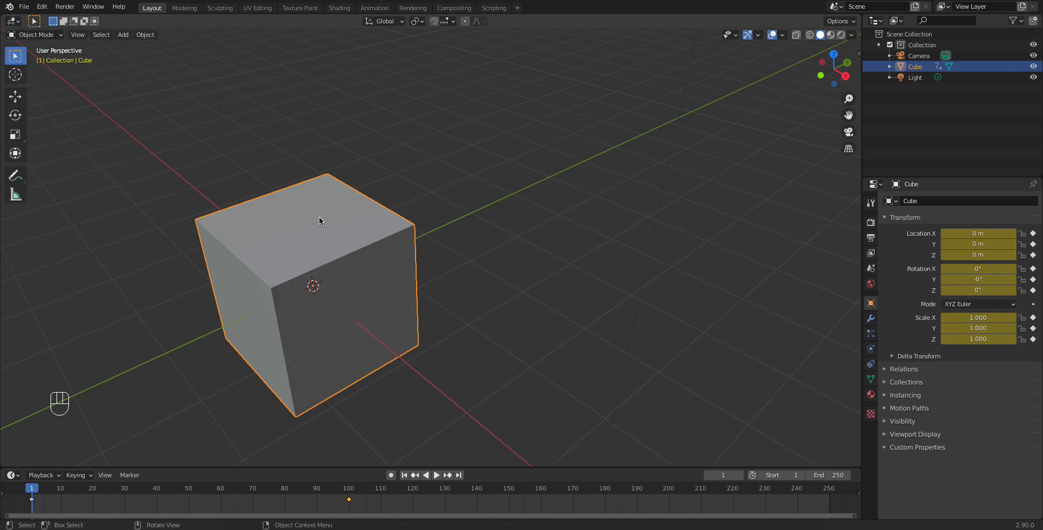
Step: Switch to the Animation workspace and examine the cube's frame 100 keyframes and channels in the Dope Sheet
click(390, 6)
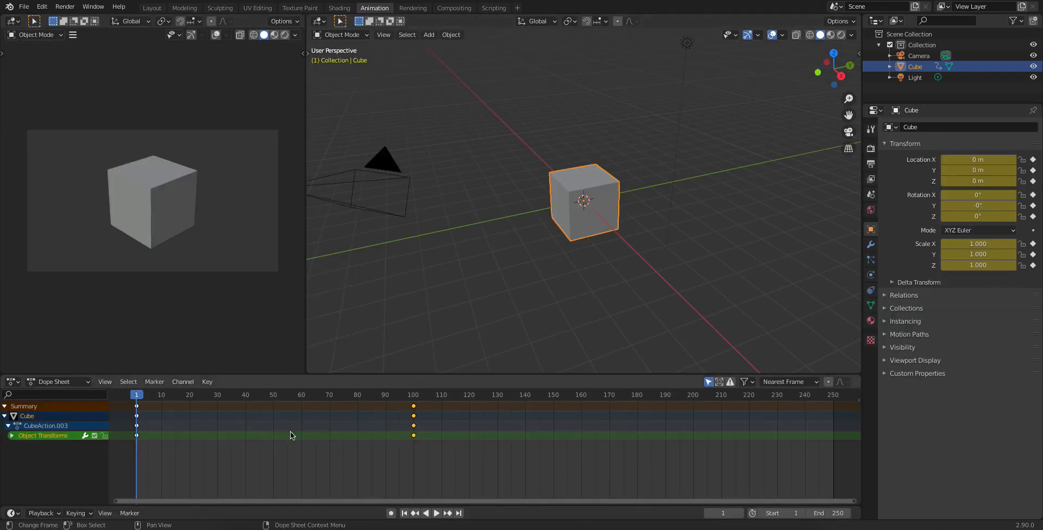
click(267, 490)
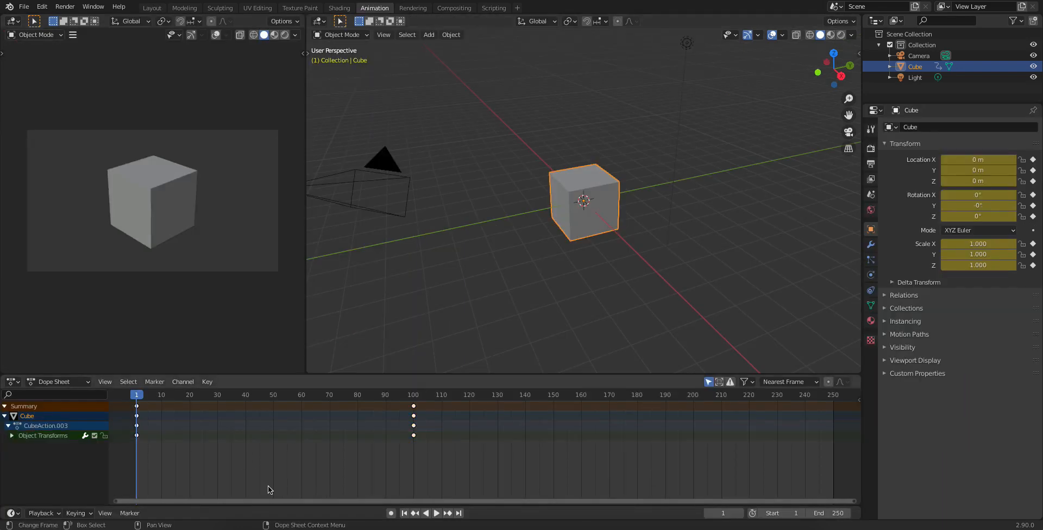
drag(451, 456, 389, 399)
click(422, 442)
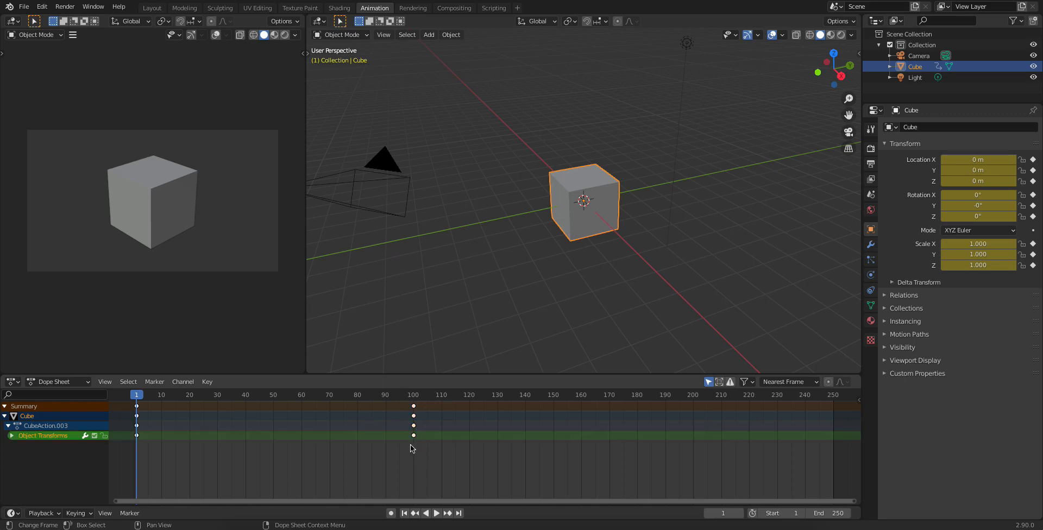
click(414, 451)
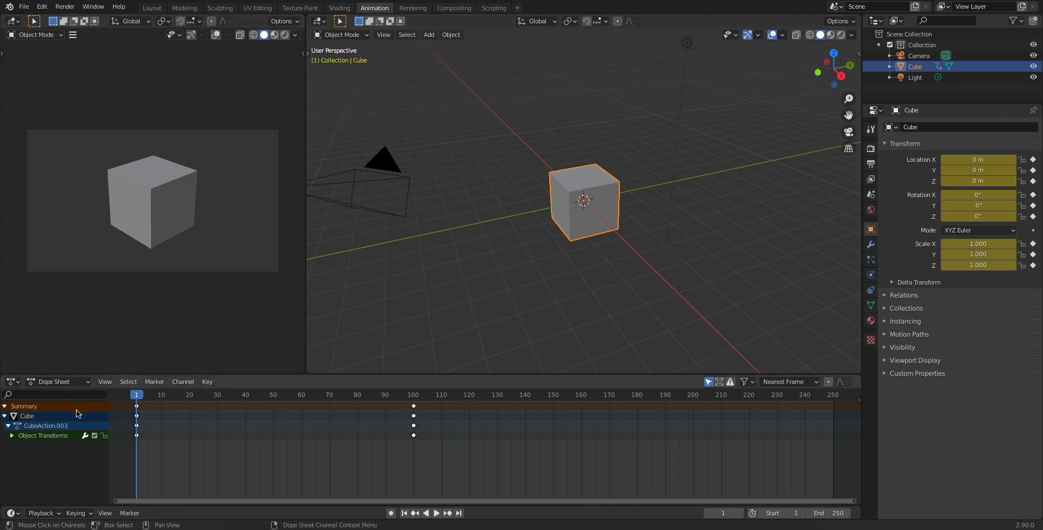
click(13, 381)
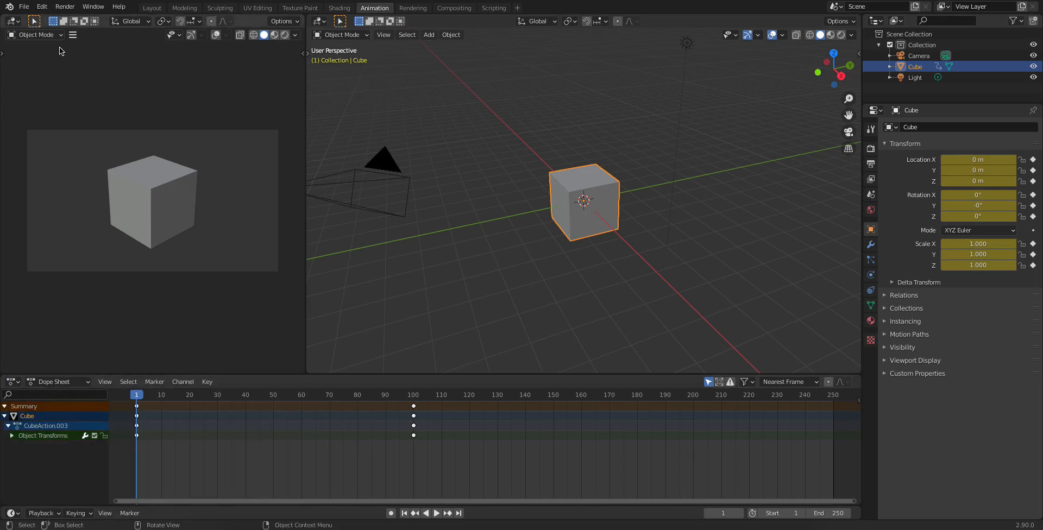
Step: Return to the Layout workspace and change the 3D viewport area to the Graph Editor with all curves framed
click(152, 8)
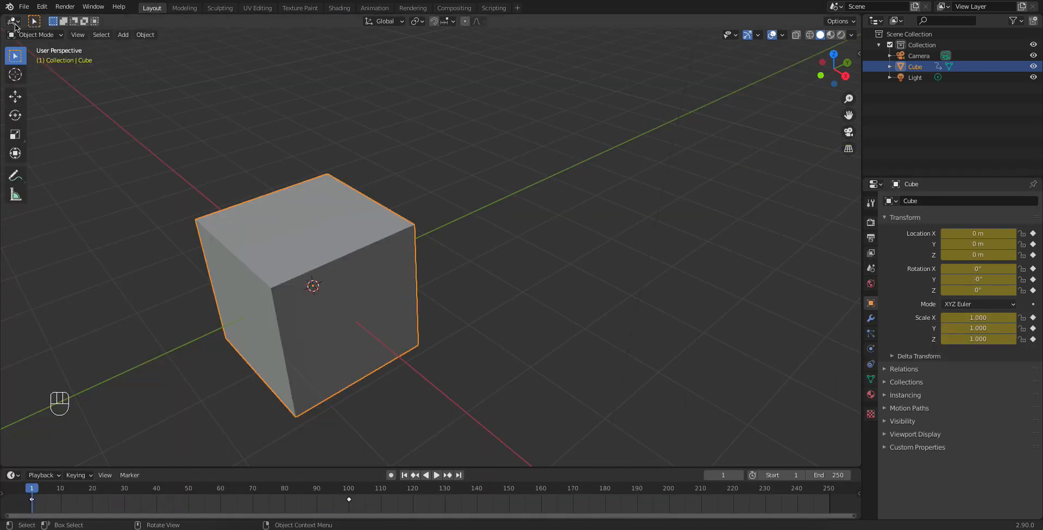
click(13, 21)
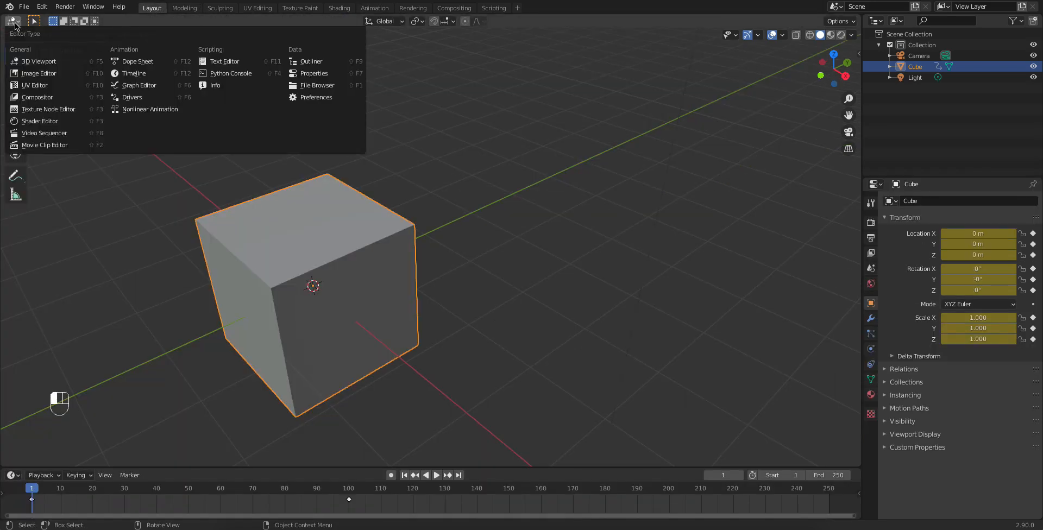
click(134, 84)
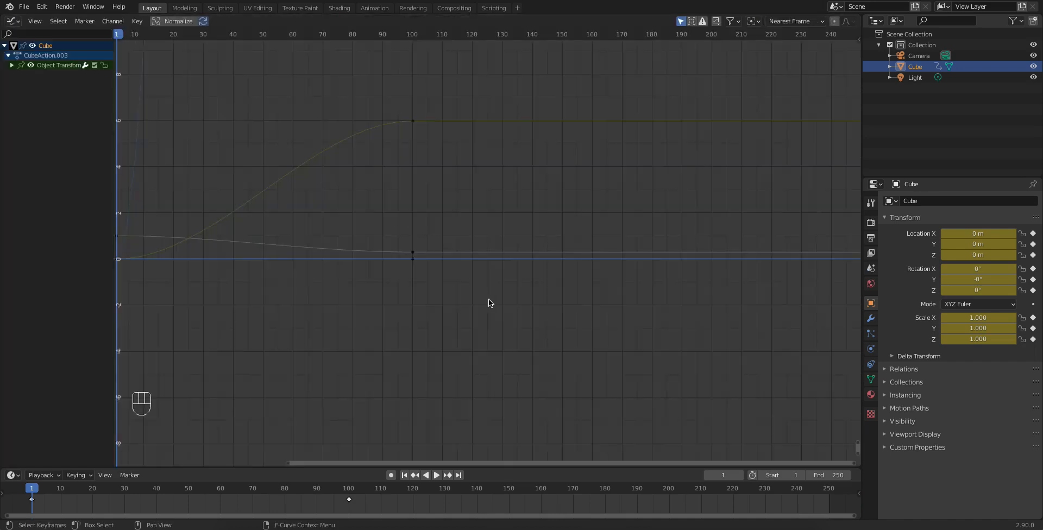
key(Home)
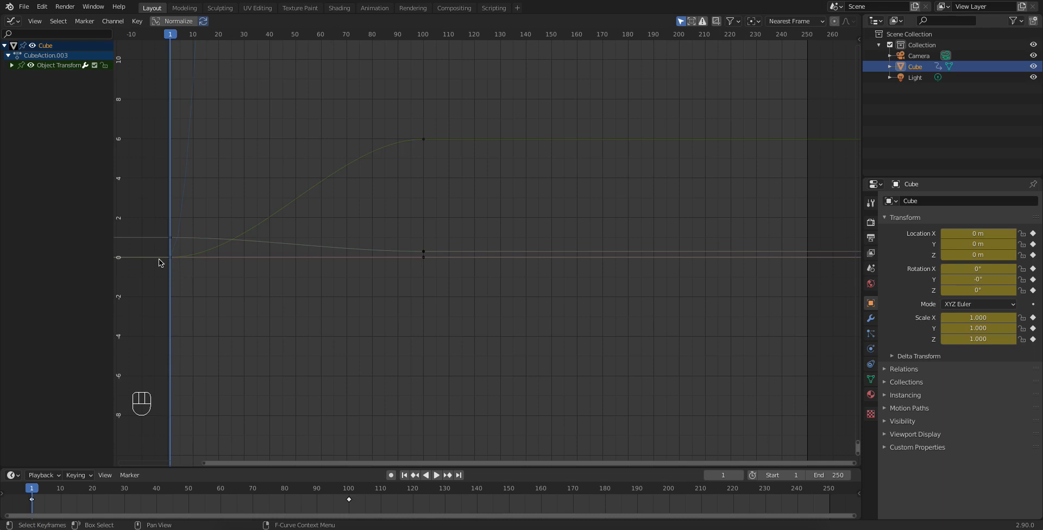
Step: Select the Y Location keyframe at frame 100 and expand the cube's Object Transforms channels
click(236, 239)
click(423, 139)
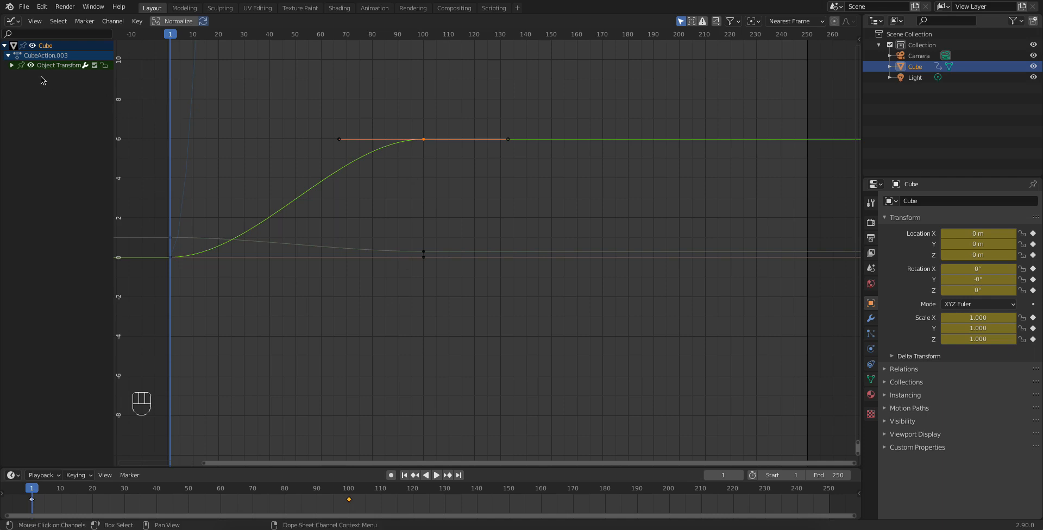
click(12, 66)
click(12, 66)
click(12, 66)
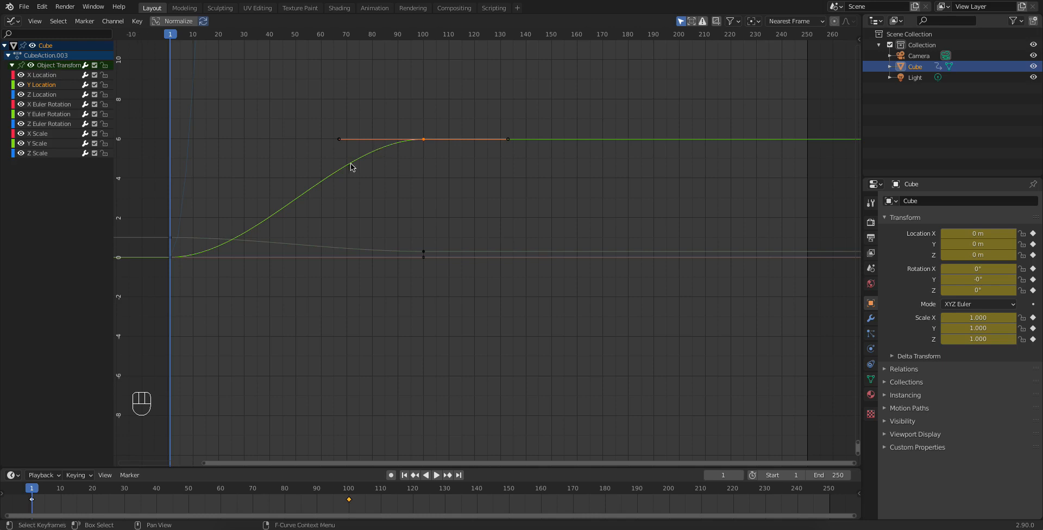
Step: Examine the X, Y and Z Location curves by selecting their channels and keyframes
click(42, 95)
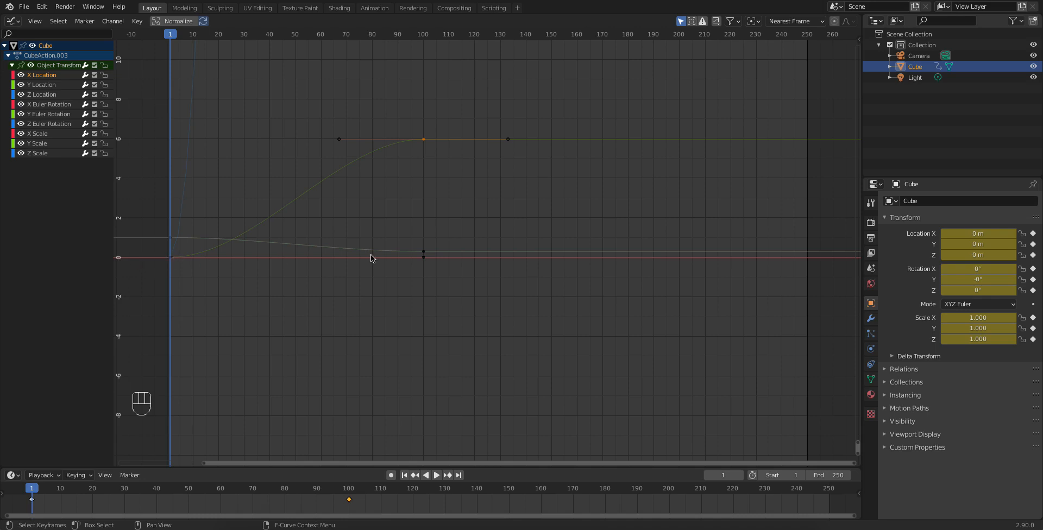
click(424, 256)
drag(434, 273, 396, 231)
click(423, 283)
click(187, 257)
click(53, 84)
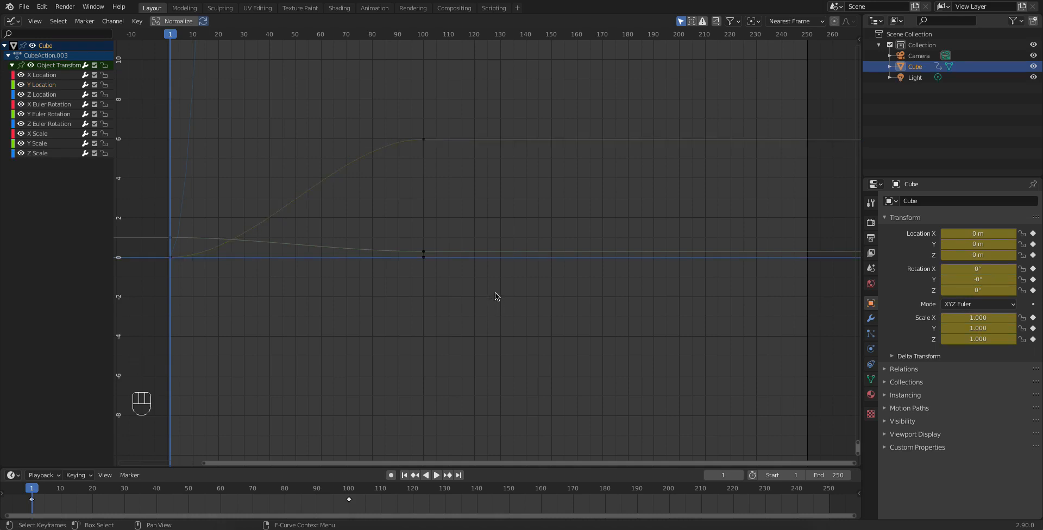
Step: Select all of the cube's keyframes and set their interpolation to Linear
key(t)
key(t)
drag(581, 360, 201, 99)
click(438, 300)
key(a)
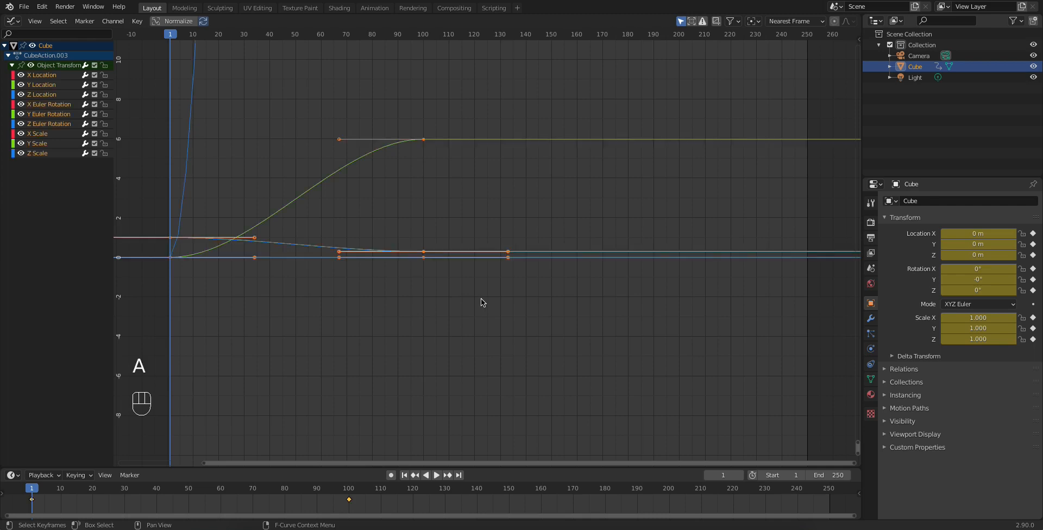
key(t)
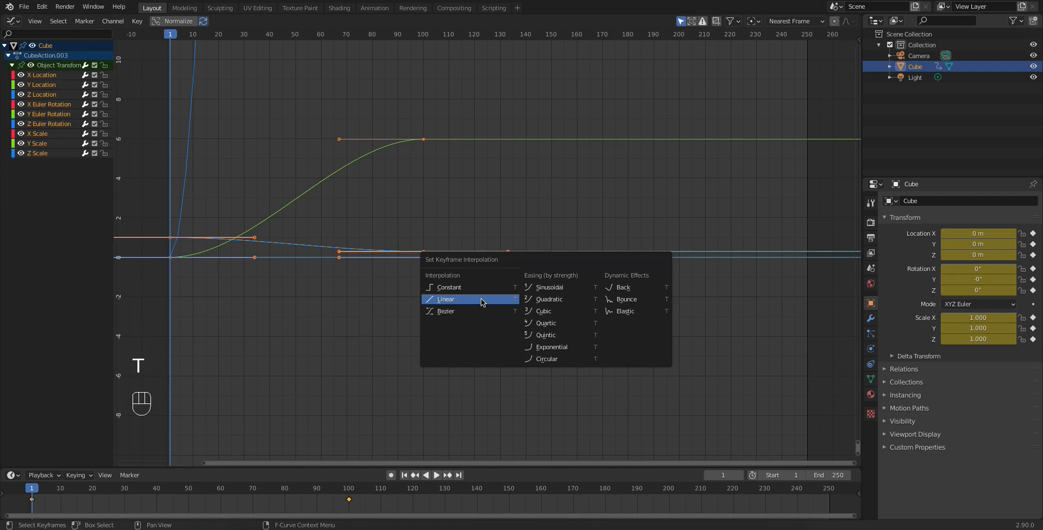
click(482, 302)
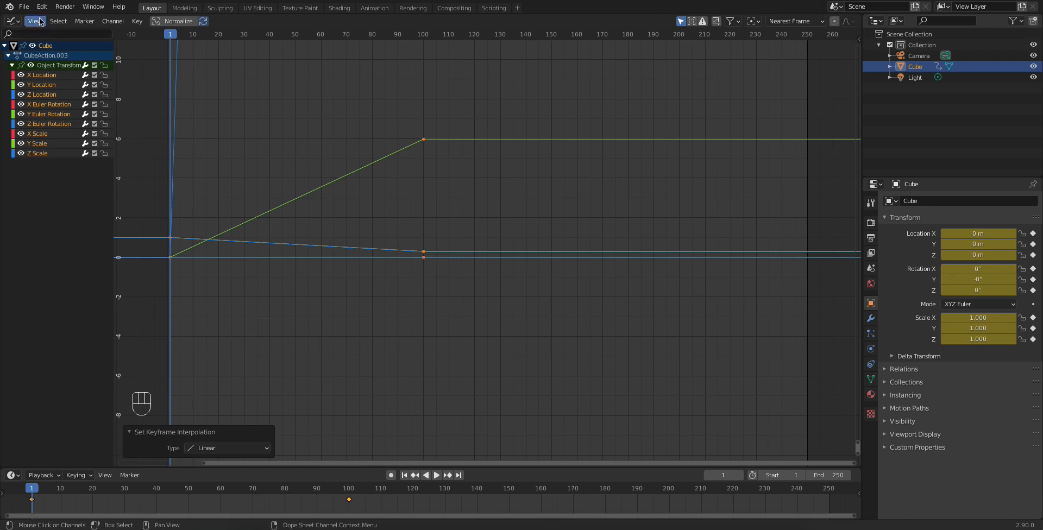
Step: Change the Graph Editor area back to the 3D Viewport, play the cube's animation and stop it
click(13, 21)
click(46, 61)
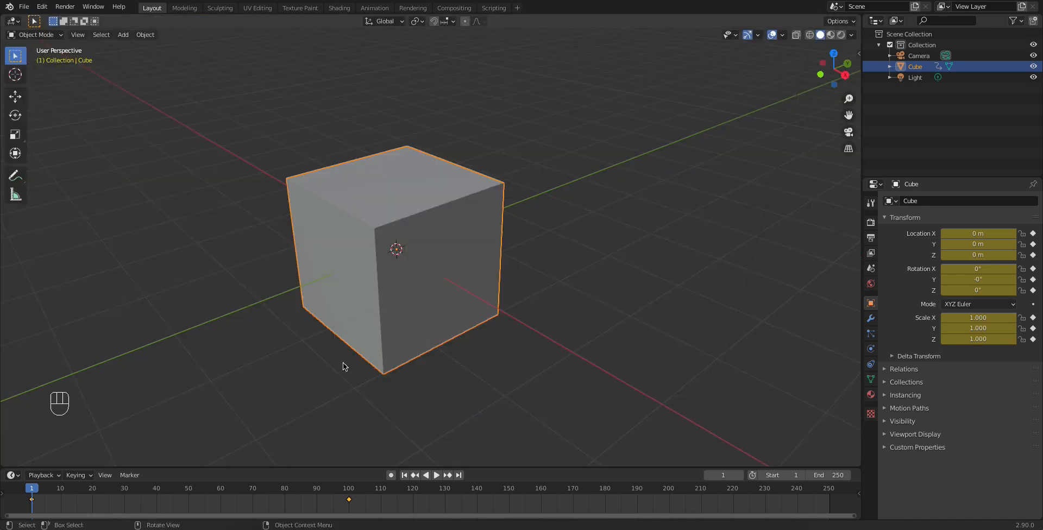
click(436, 475)
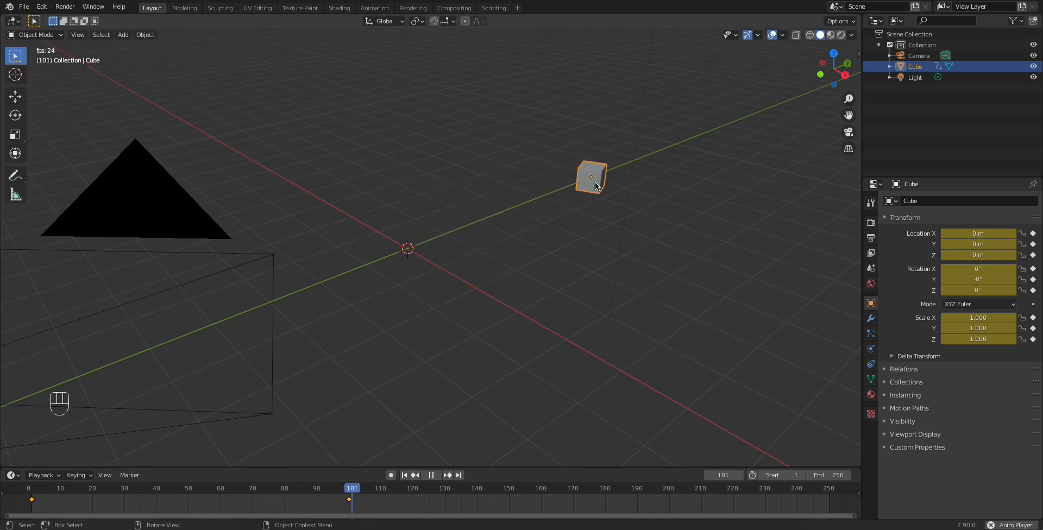
click(432, 476)
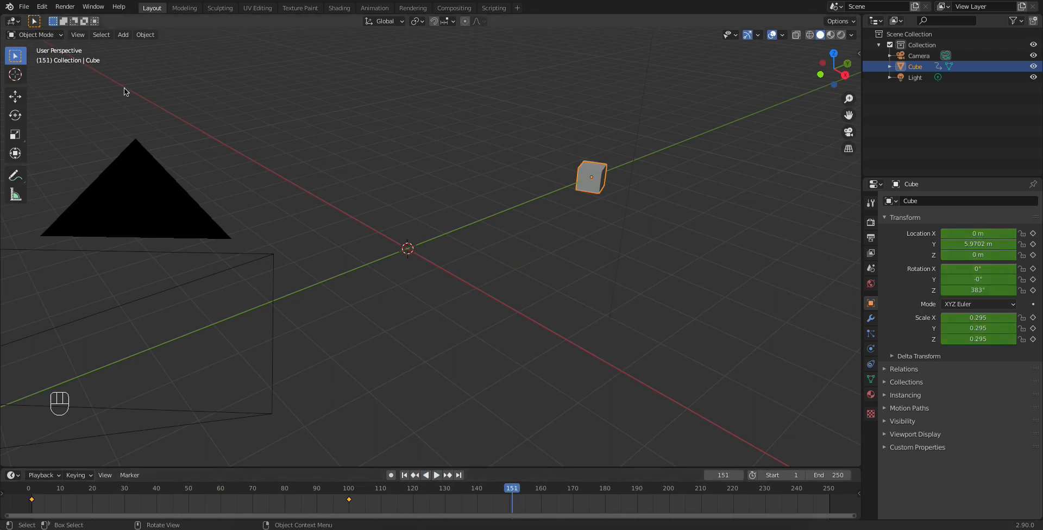
Step: Reopen the Graph Editor, undo the Linear interpolation and deselect all keyframes
click(18, 22)
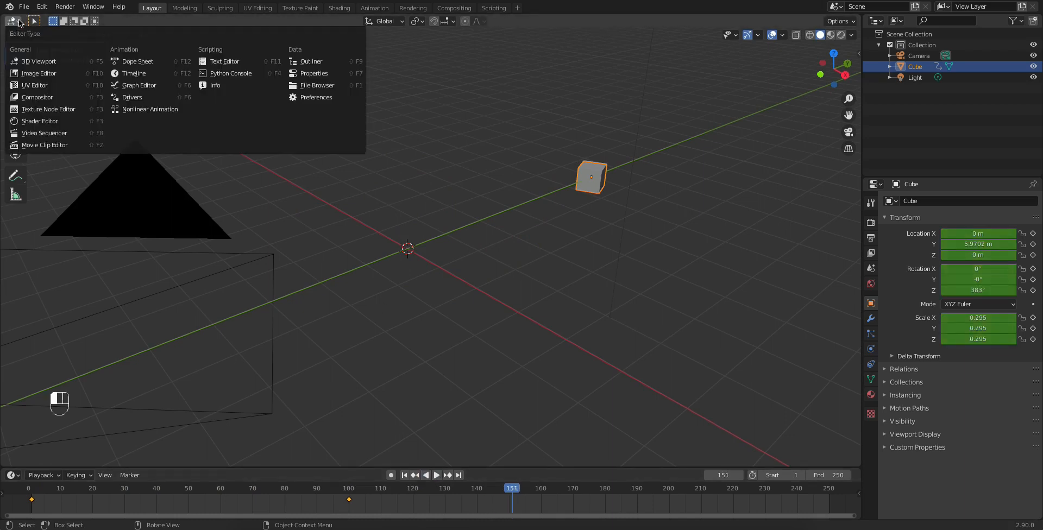
click(133, 86)
key(ctrl+z)
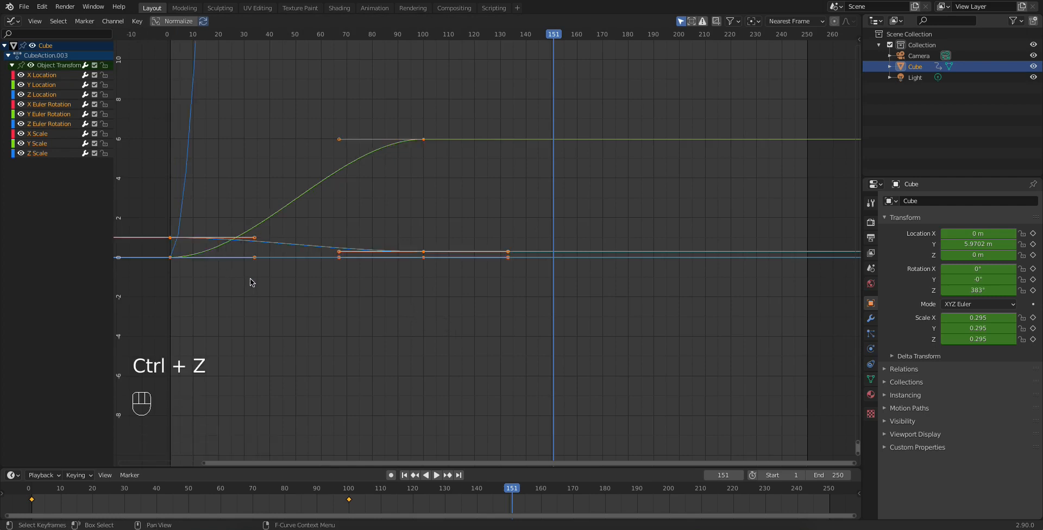
click(272, 298)
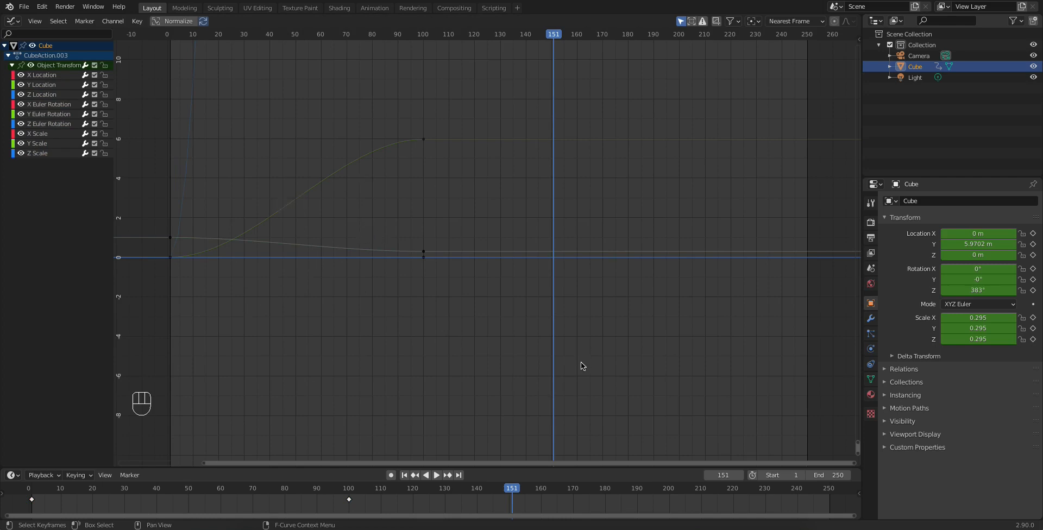
Step: Try moving the incoming handle of the Y Location keyframe at frame 100 by about 7.4 frames and -1.84, and undo it
drag(416, 147, 374, 124)
click(402, 141)
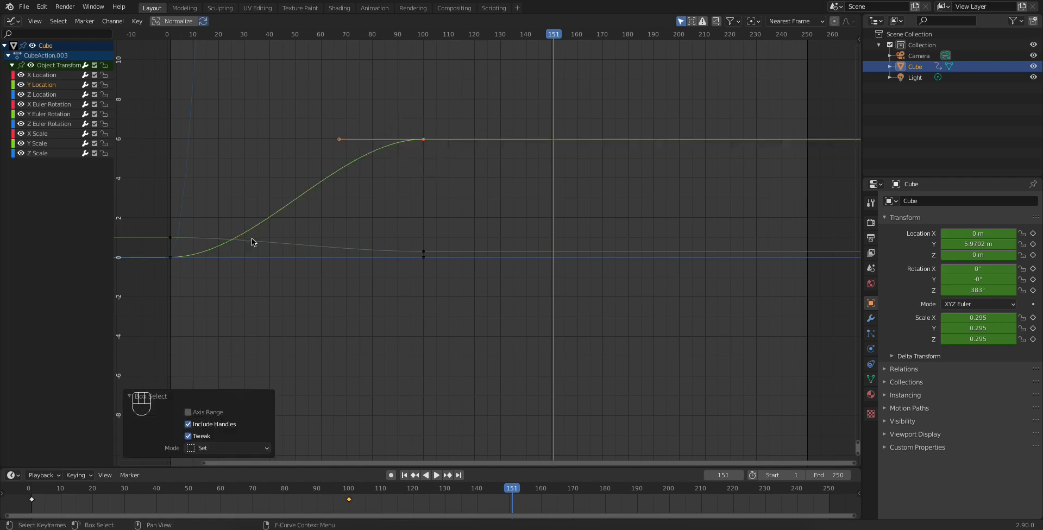
drag(174, 261, 163, 257)
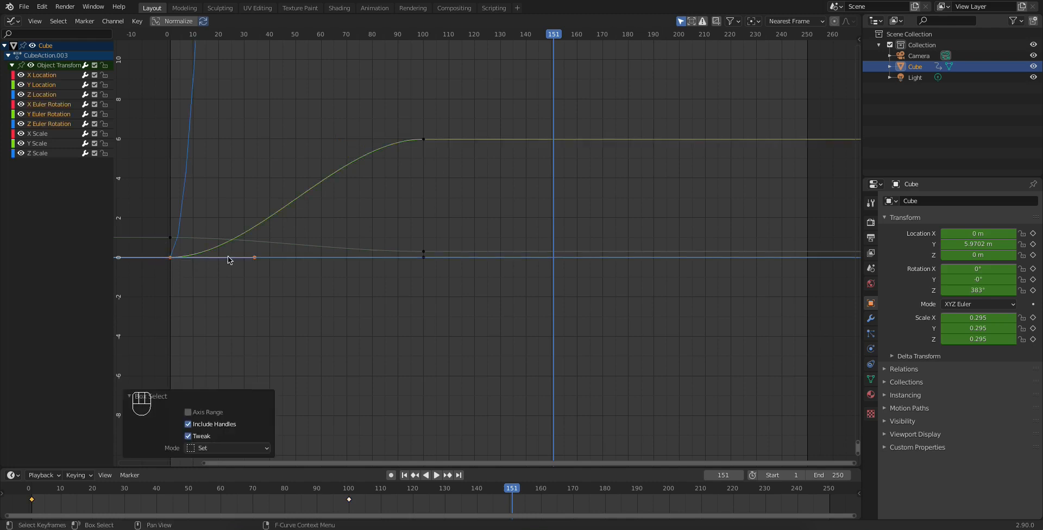
drag(436, 152, 402, 122)
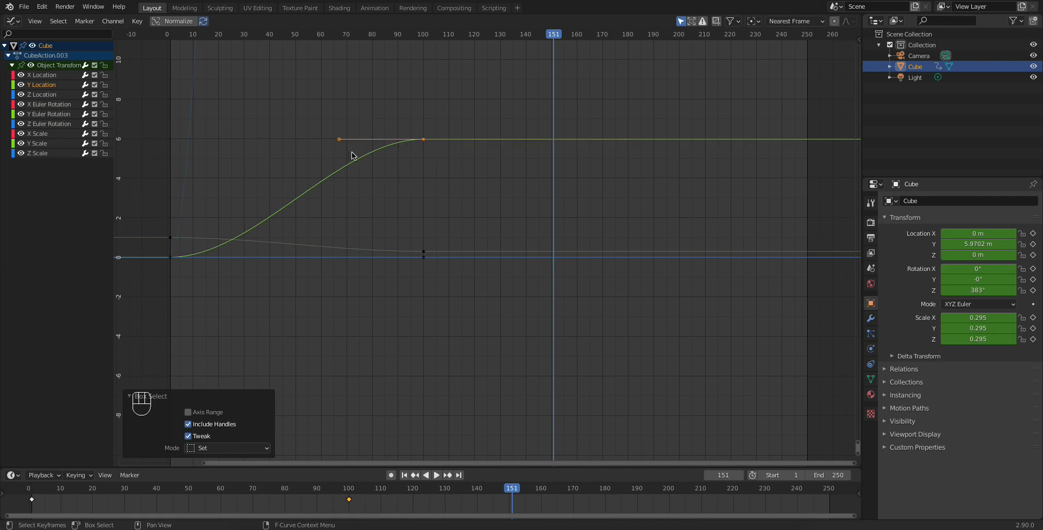
drag(341, 144, 360, 177)
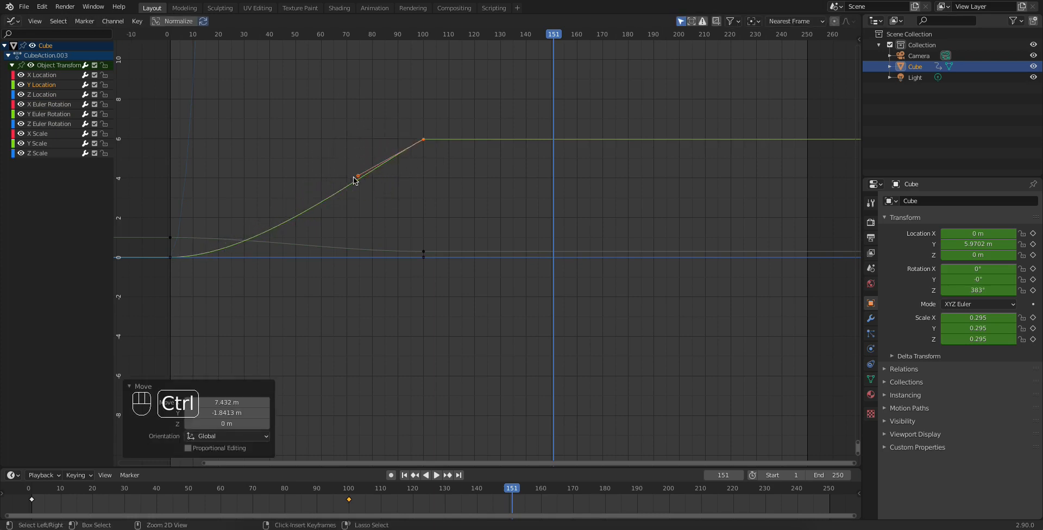
key(ctrl+z)
Step: Move the incoming handle of the Y Location keyframe at frame 100 by about 31.9 frames and -6.16 in value
drag(432, 155, 396, 123)
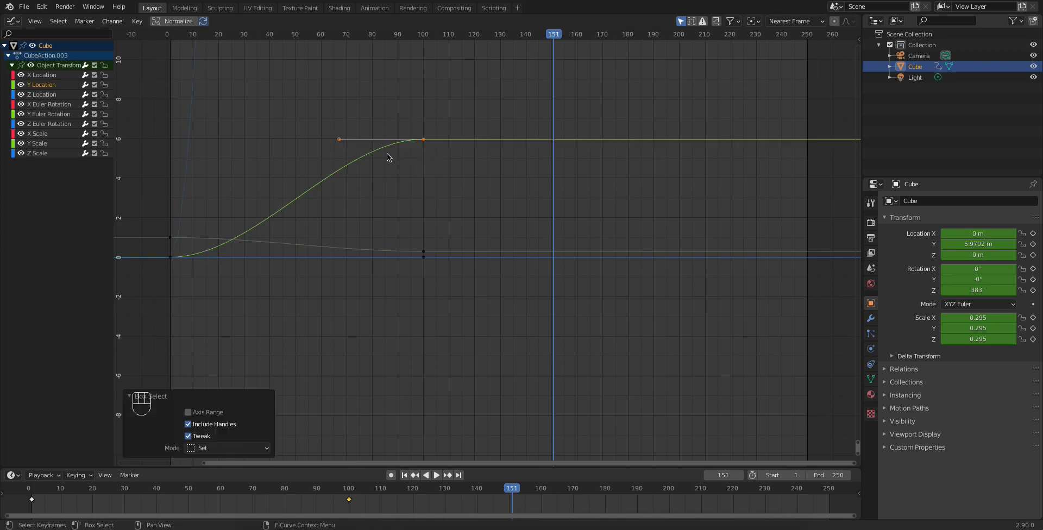
click(339, 140)
drag(338, 142, 421, 262)
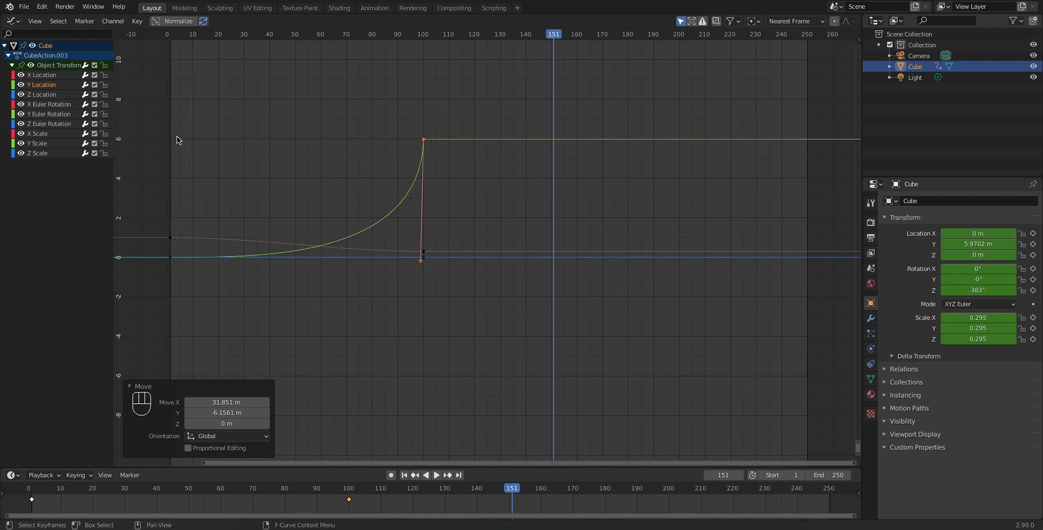
Step: Switch the area to the 3D Viewport and play the cube's animation from frame 1, stopping after the motion ends
click(27, 22)
click(13, 21)
click(27, 37)
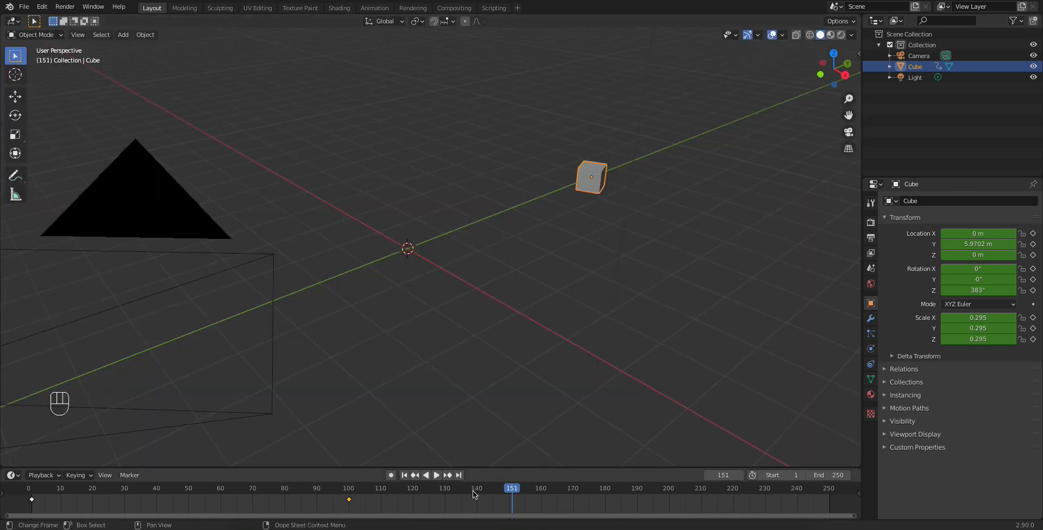
click(404, 476)
click(438, 475)
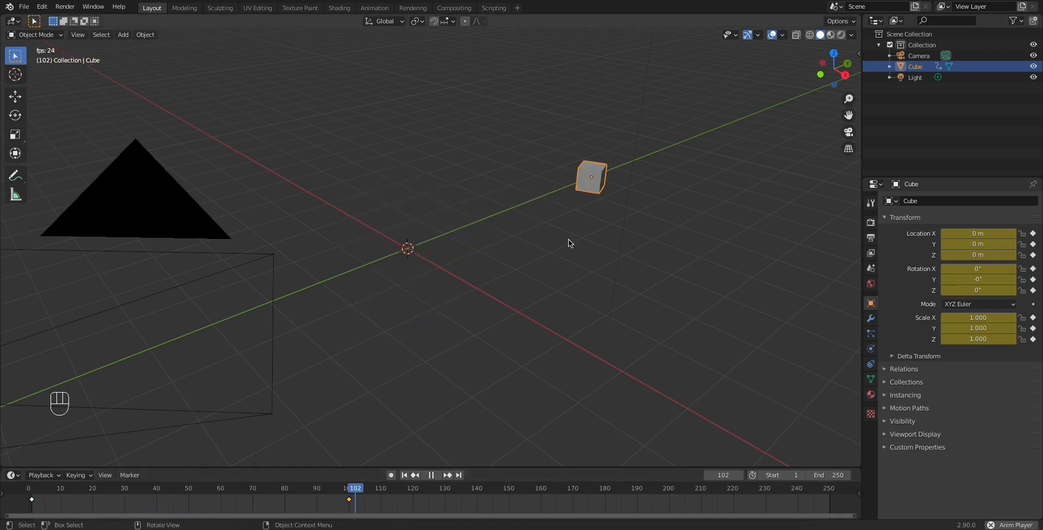
click(438, 475)
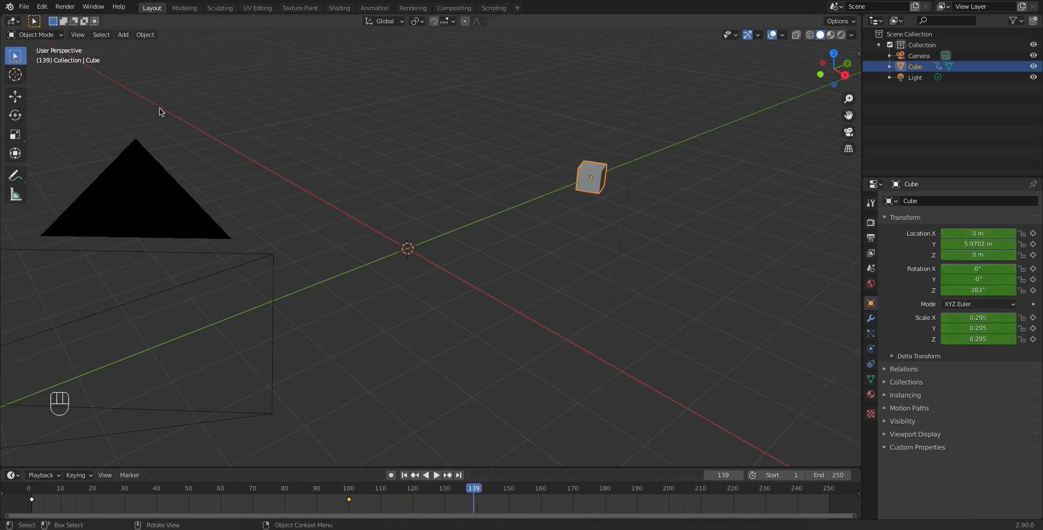
Step: Undo the handle move in the Graph Editor and select the cube's zero-value keyframes at frame 1
click(17, 24)
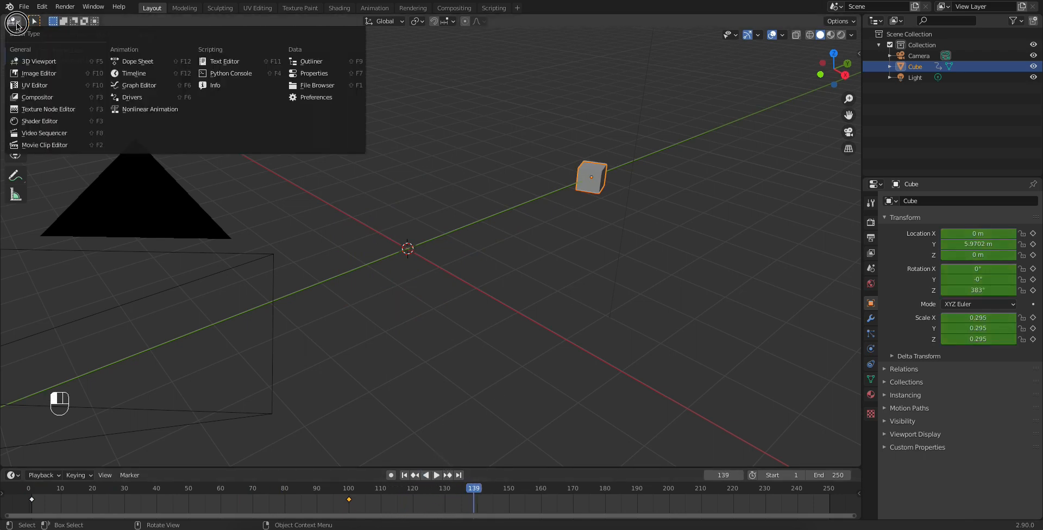
click(135, 85)
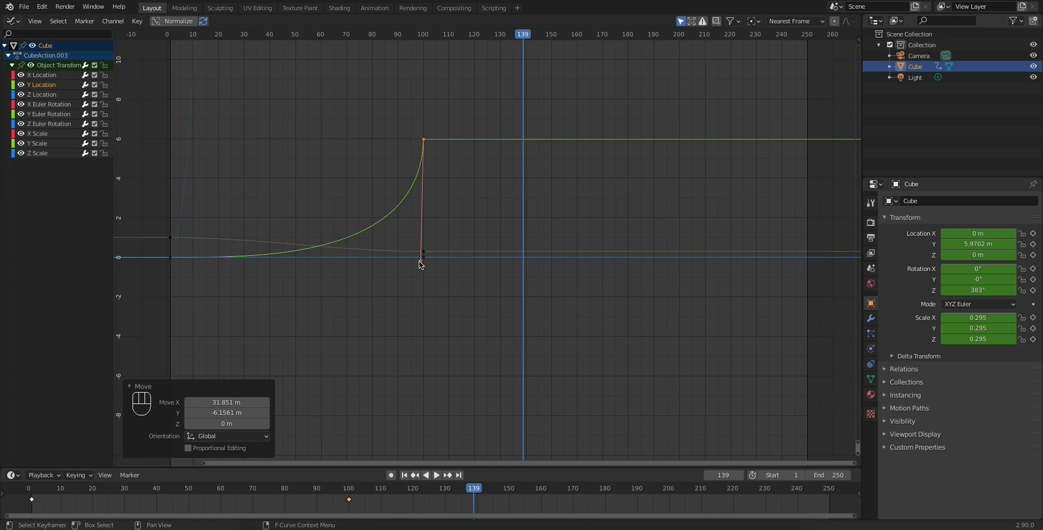
key(ctrl+z)
key(ctrl+z)
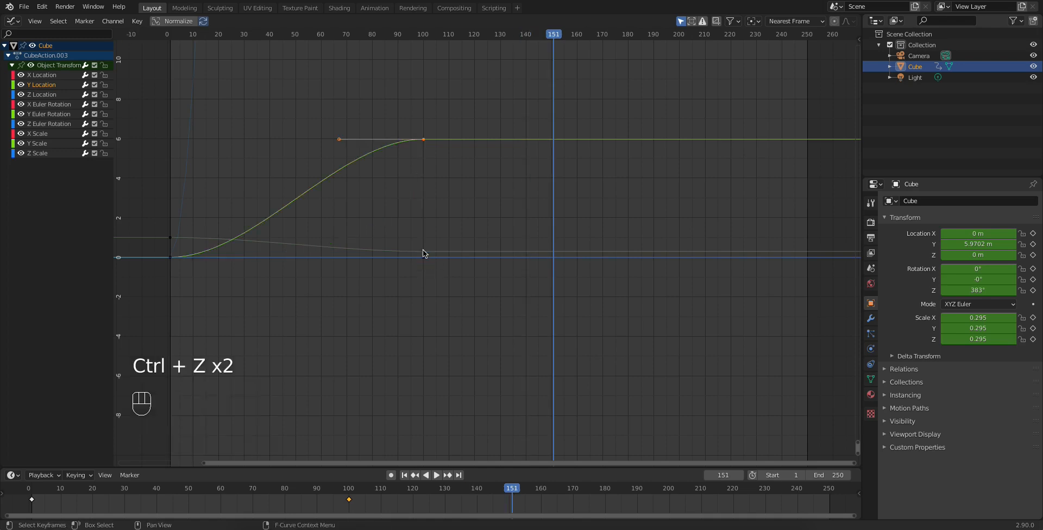
drag(170, 259, 187, 263)
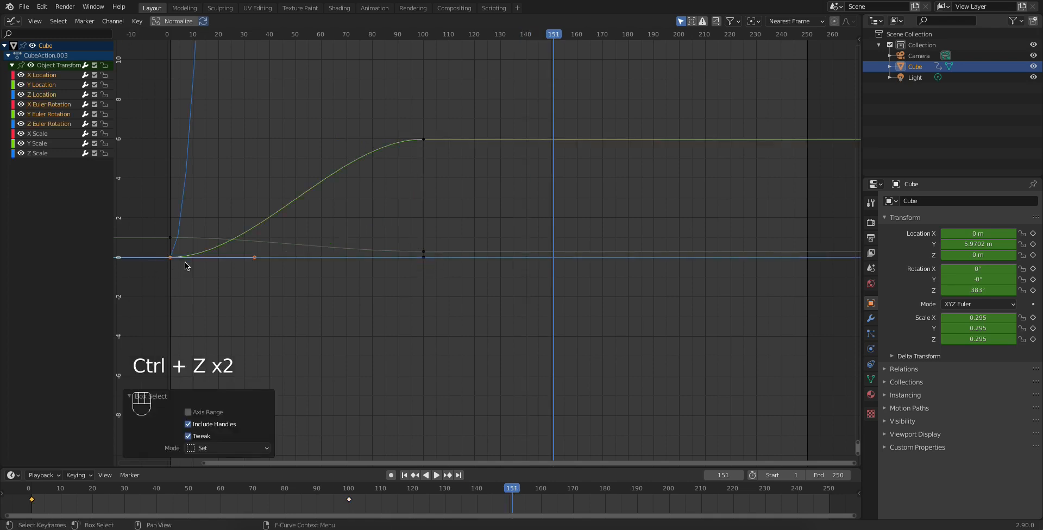
Step: Move the outgoing handles of the selected keyframes at frame 1 by about -18.26 frames and 5.30, and play the result in the 3D Viewport from frame 1
drag(254, 260, 208, 152)
click(13, 21)
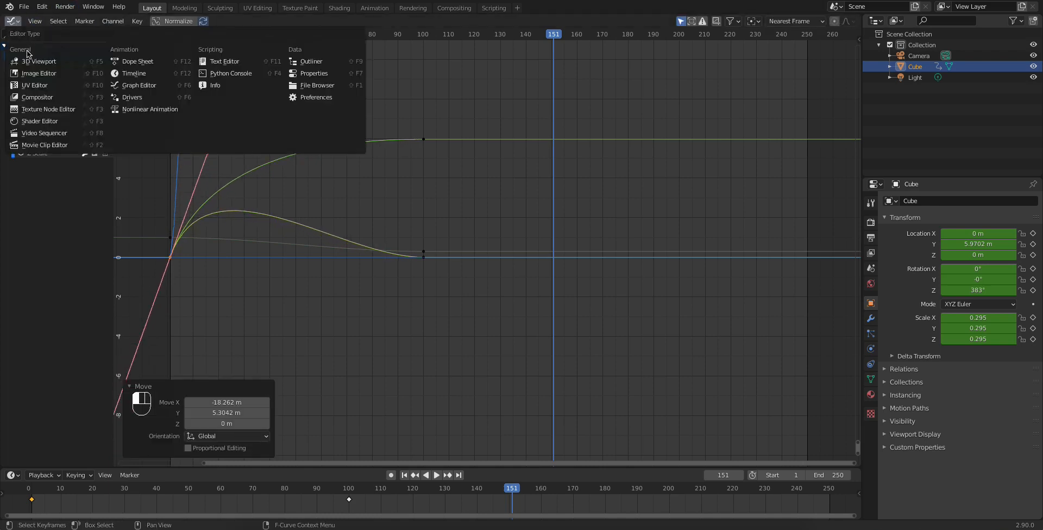
click(27, 55)
click(403, 475)
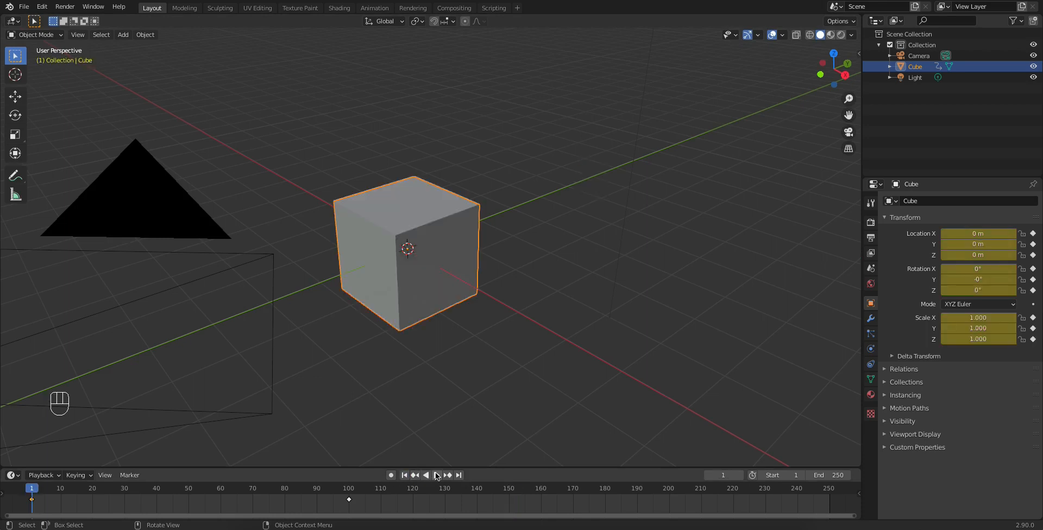
click(437, 476)
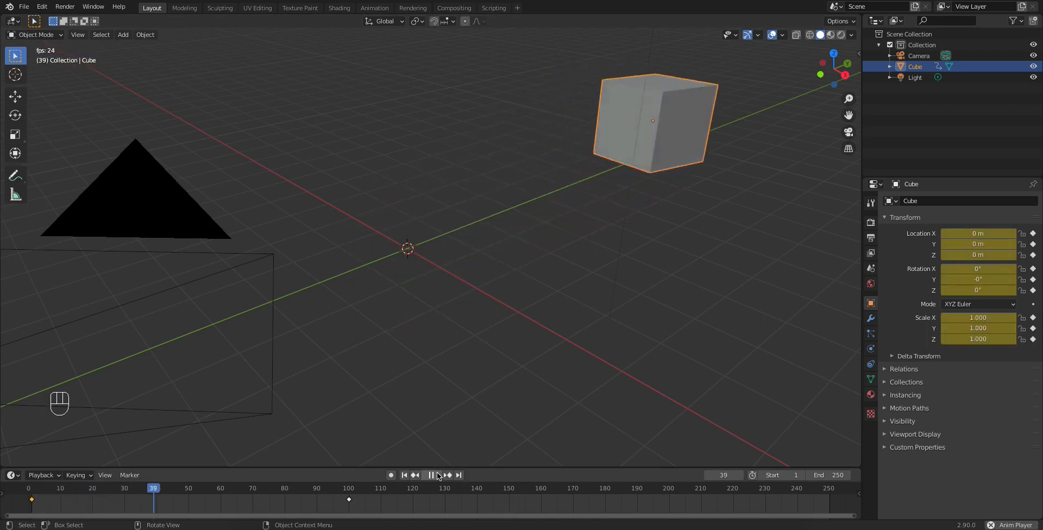
key(space)
Step: Replay the cube's animation from frame 1 and stop it at frame 42
middle_drag(718, 112, 584, 290)
click(403, 475)
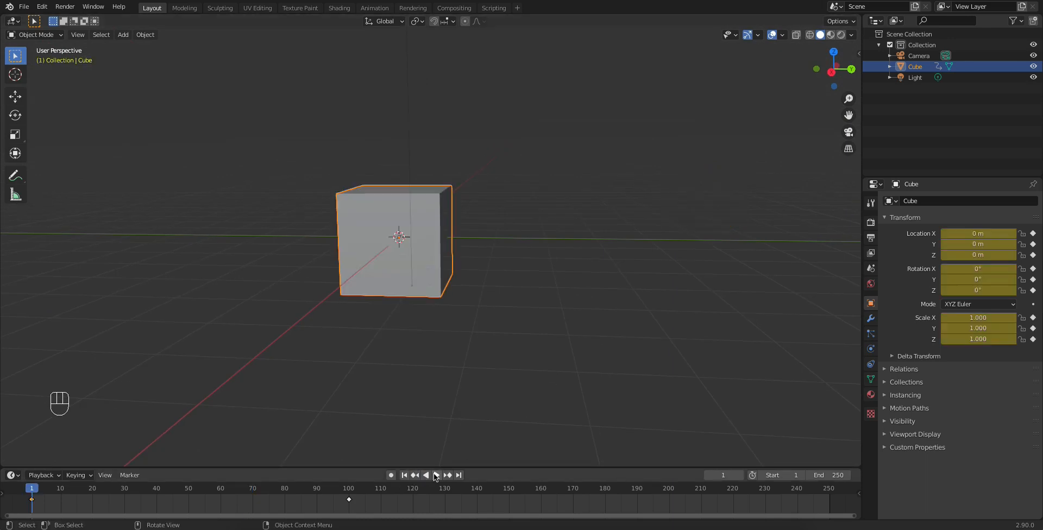
click(435, 474)
click(434, 474)
Step: Switch the area back to the Graph Editor and undo the move of the frame 1 handles
click(11, 21)
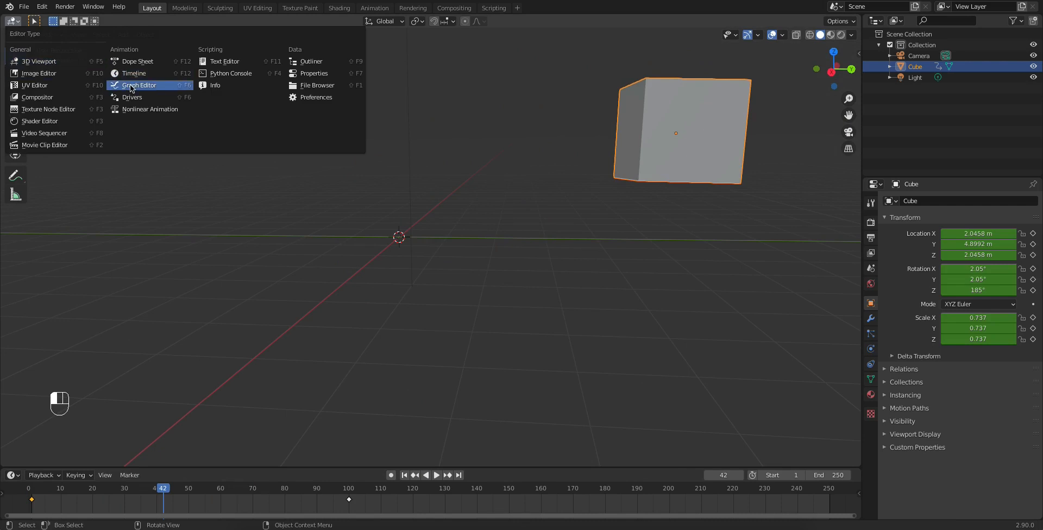
click(163, 74)
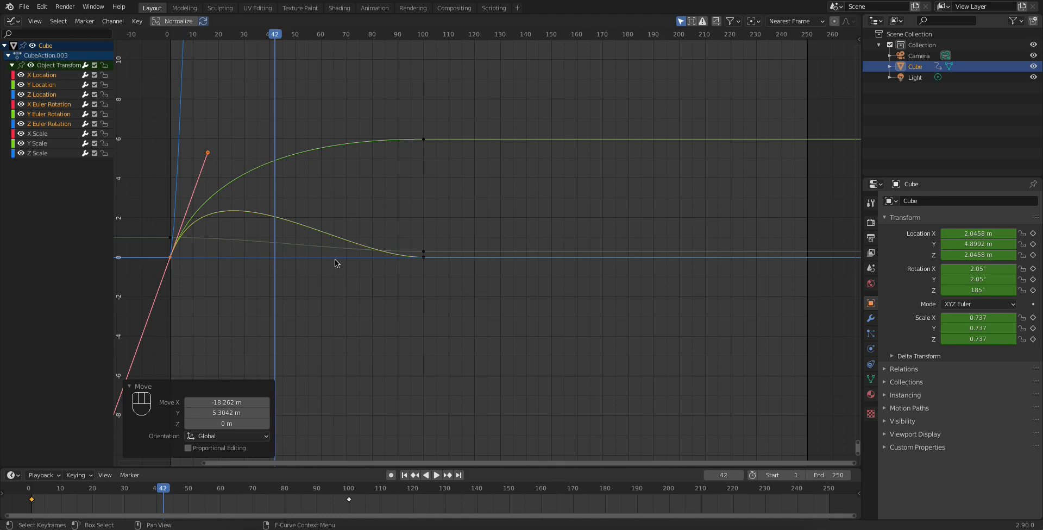
key(ctrl+z)
key(ctrl+z)
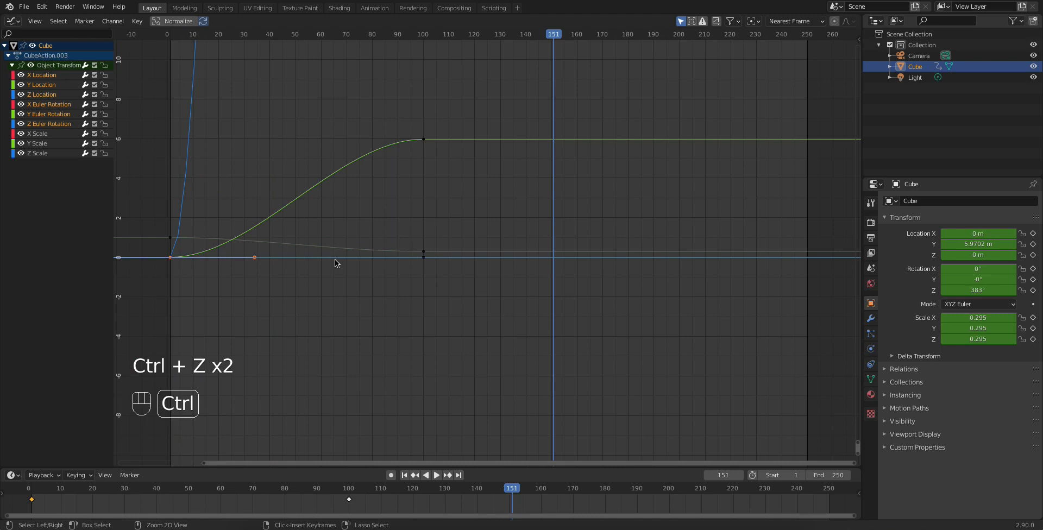
Step: Select only the Y Location keyframe at frame 1 and move its outgoing handle by about -19.96 frames and 6.43 in value
click(347, 219)
drag(357, 214, 317, 135)
drag(440, 163, 381, 95)
click(170, 257)
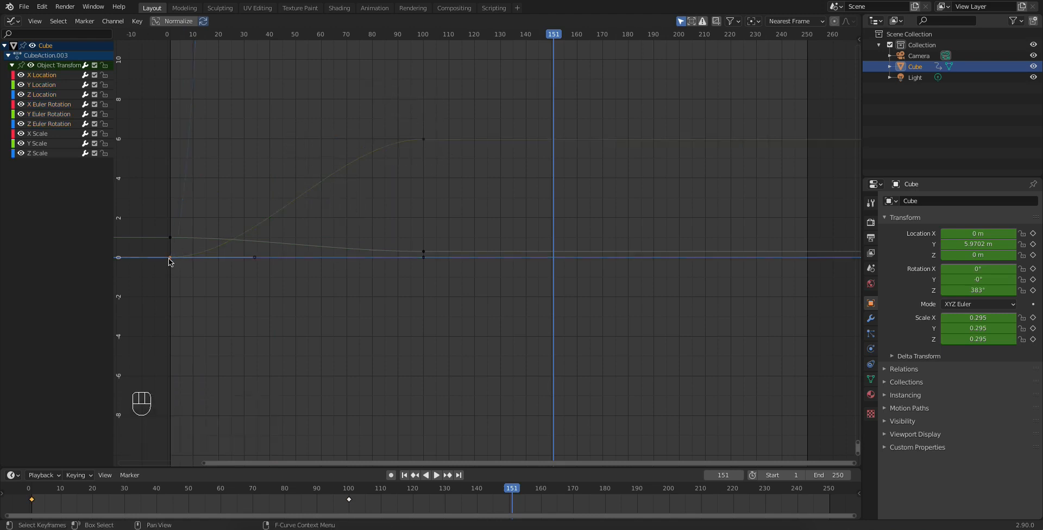
click(171, 258)
drag(252, 258, 204, 129)
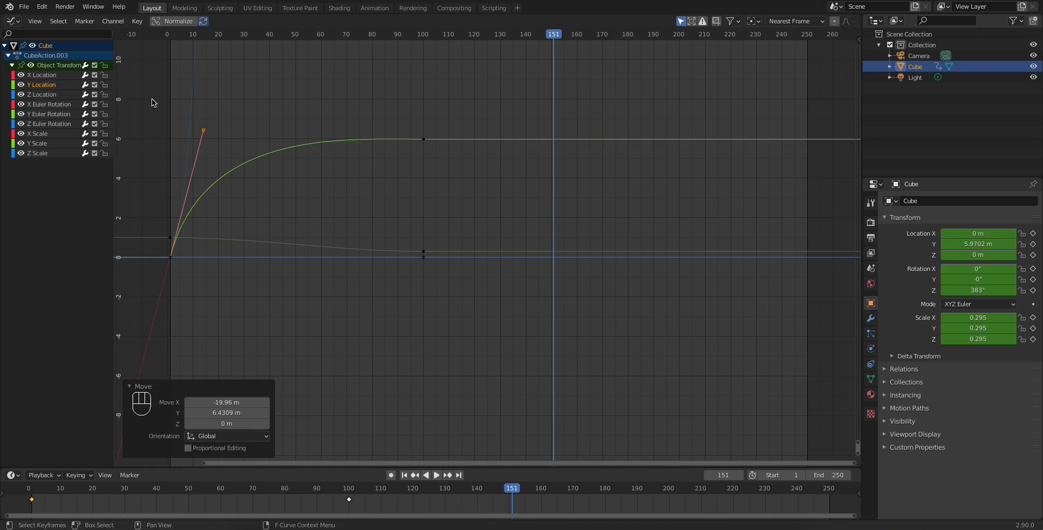
Step: Switch the area to the 3D Viewport, play the cube's animation from frame 1, and return to frame 1
click(12, 20)
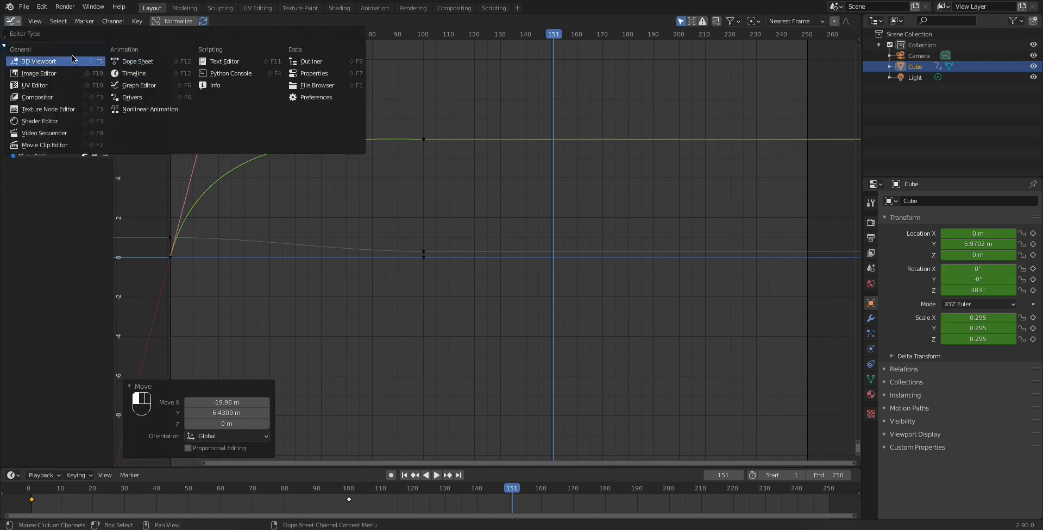
click(63, 61)
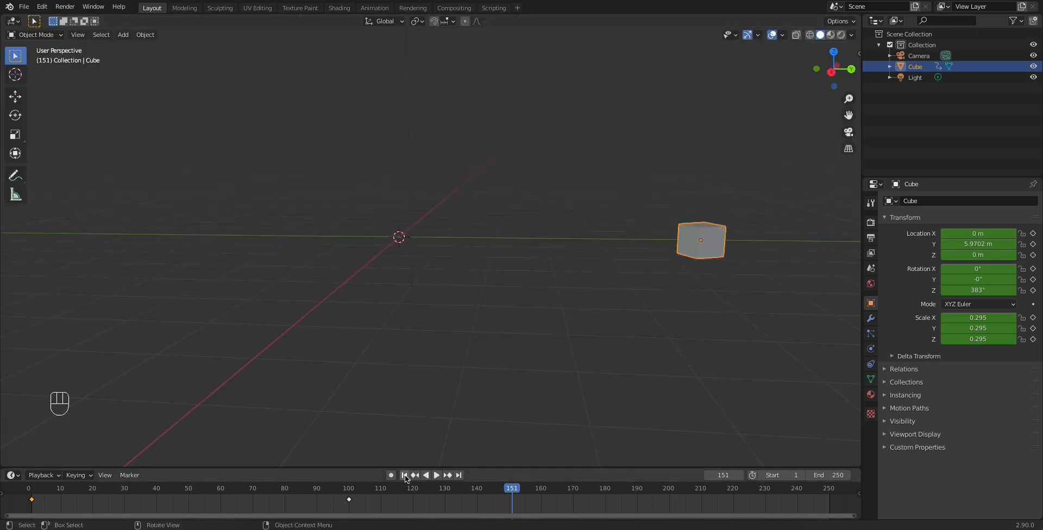
key(shift+Left)
middle_drag(411, 346, 442, 367)
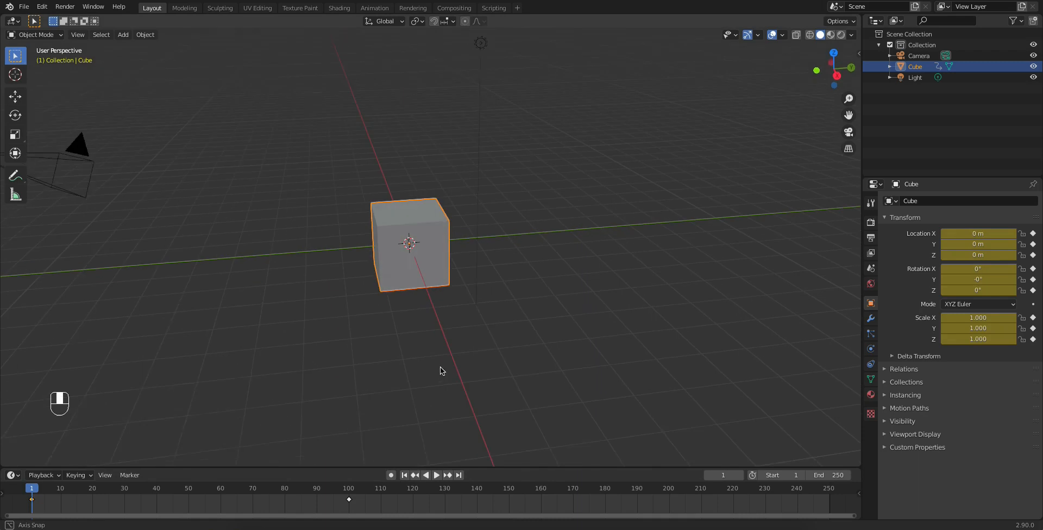
click(439, 477)
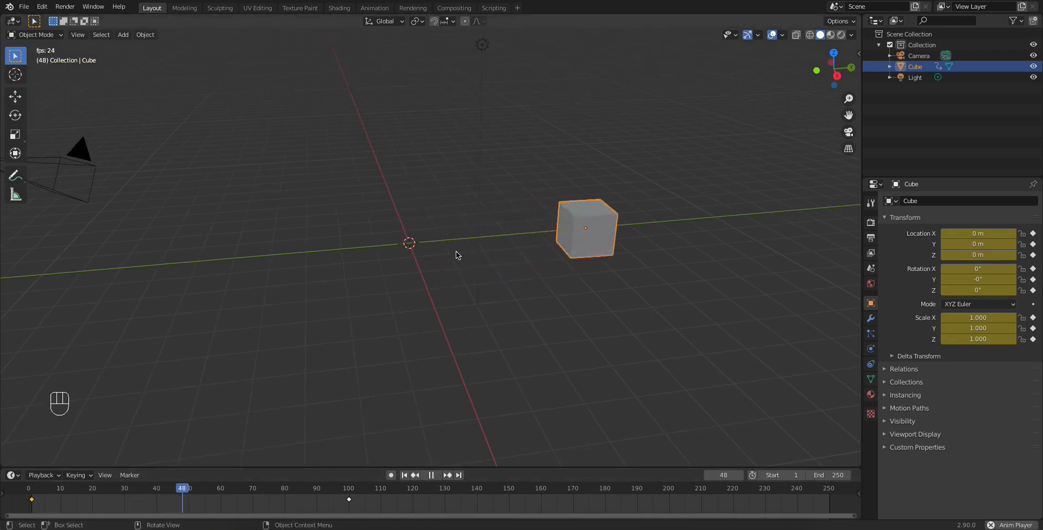
key(space)
click(407, 476)
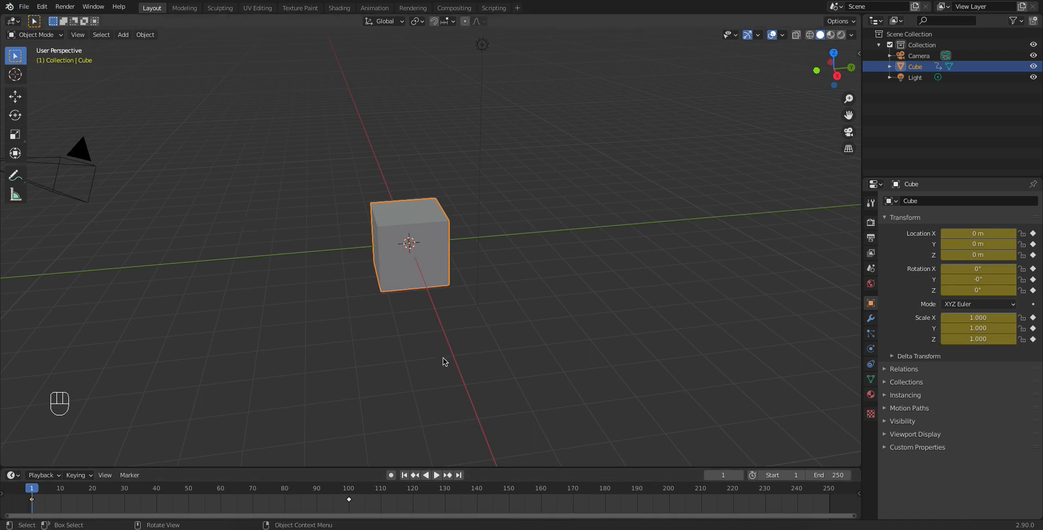
Step: Deselect the cube in the 3D Viewport
middle_drag(443, 343, 467, 338)
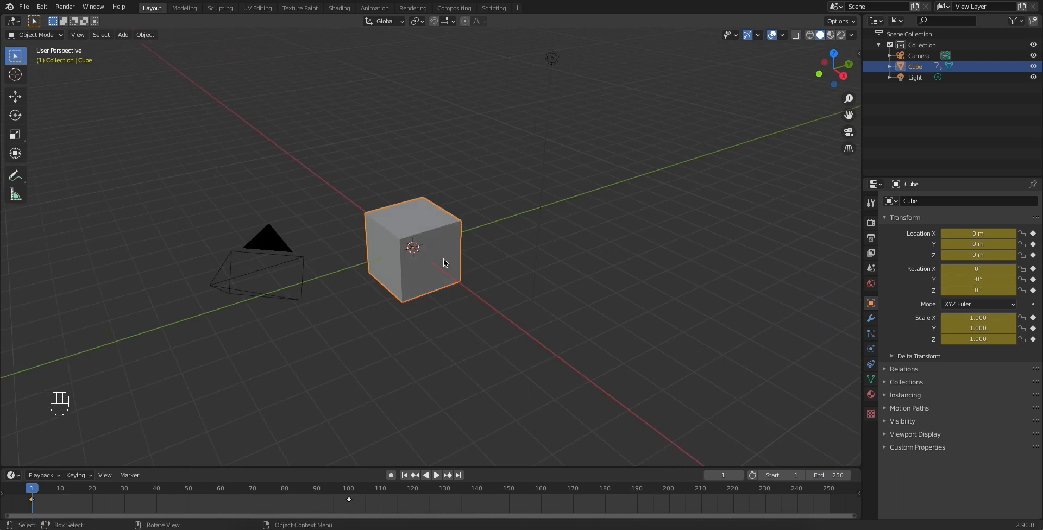
scroll(443, 262, up, 3)
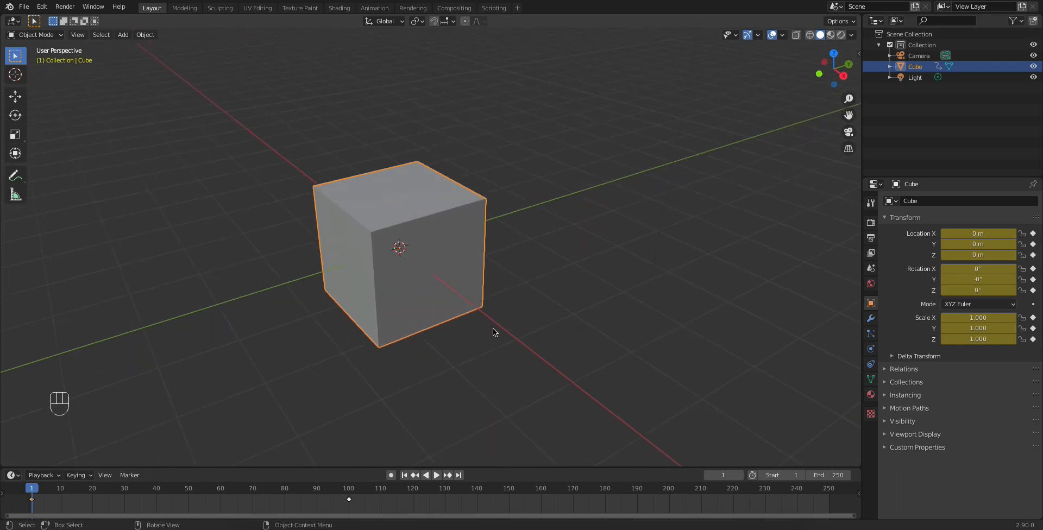
scroll(432, 246, up, 1)
middle_drag(425, 249, 347, 264)
middle_drag(403, 282, 435, 283)
click(543, 325)
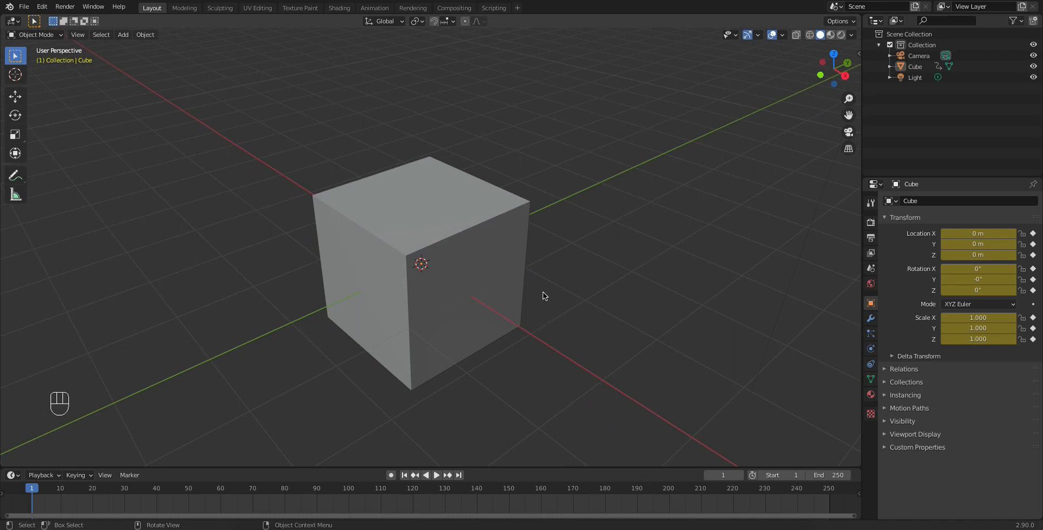
middle_drag(601, 226, 516, 266)
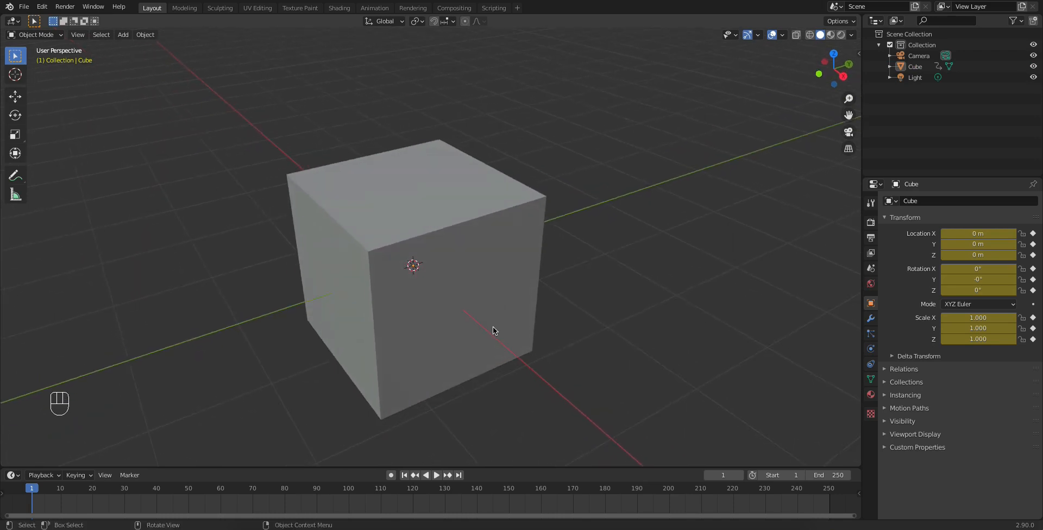